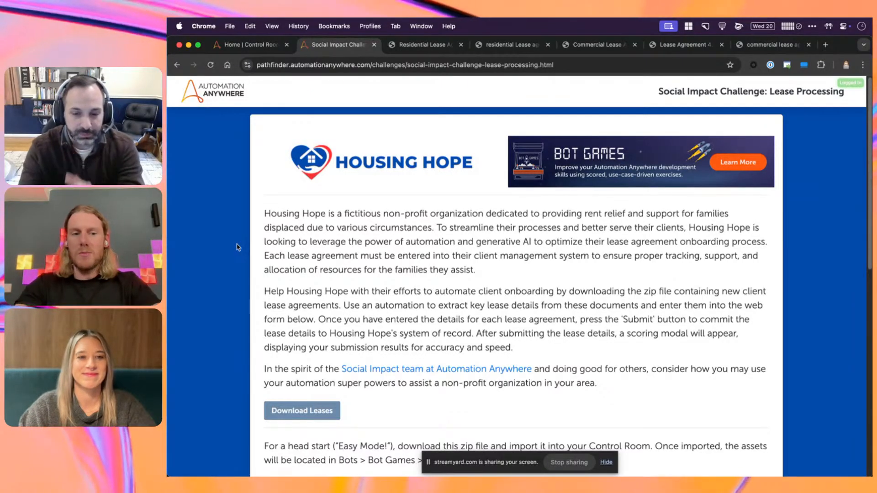
- Read through the Housing Hope challenge instructions, the lease and lab file downloads, and the Lease Processing form
scroll(237, 247, "down", 3)
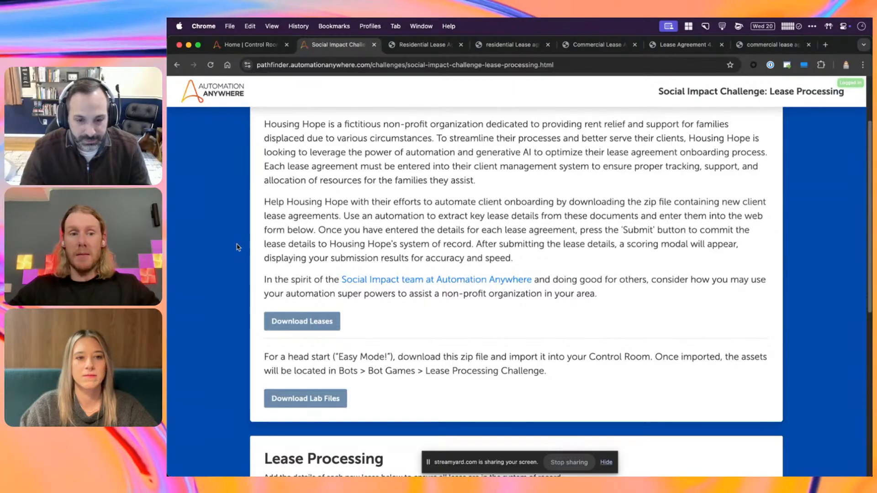
scroll(237, 247, "down", 2)
scroll(237, 247, "down", 3)
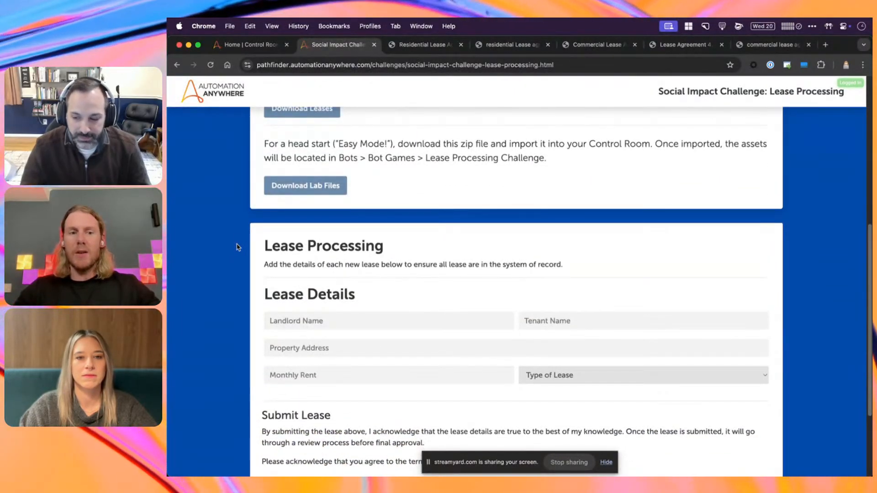
scroll(237, 247, "down", 2)
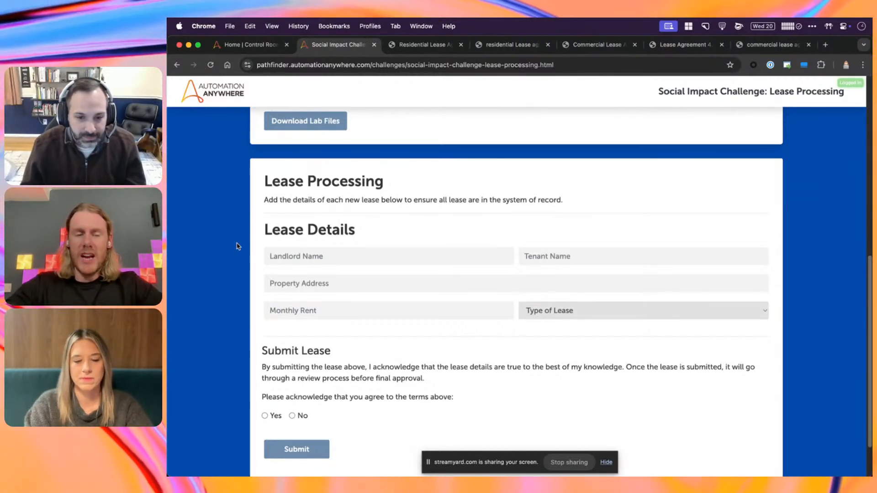
scroll(236, 247, "up", 5)
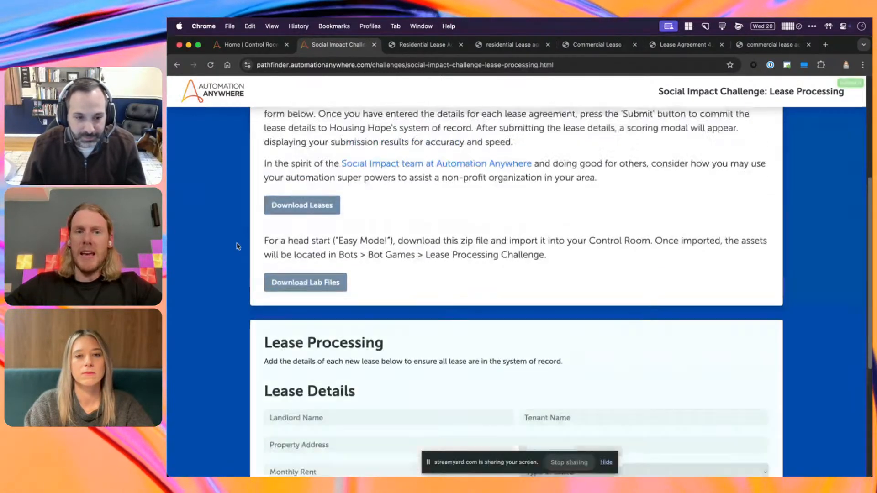
scroll(237, 247, "up", 4)
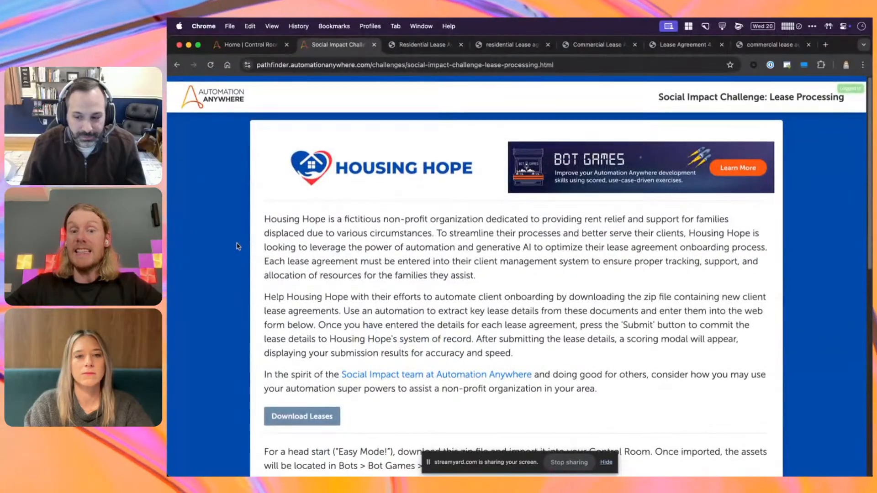
scroll(236, 247, "down", 3)
scroll(236, 247, "down", 5)
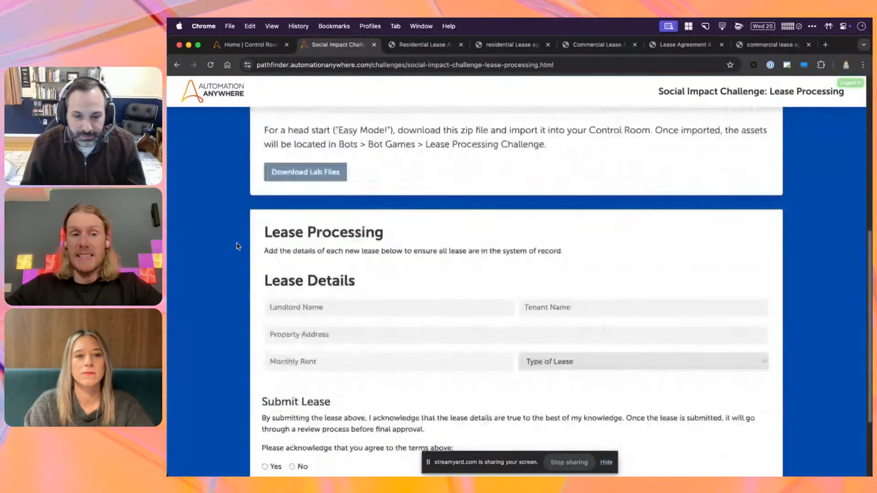
scroll(237, 247, "down", 1)
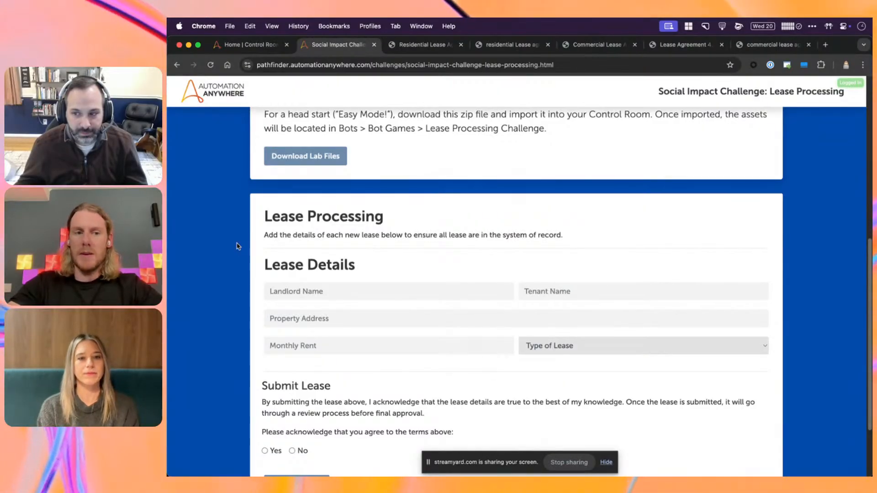
scroll(211, 254, "down", 2)
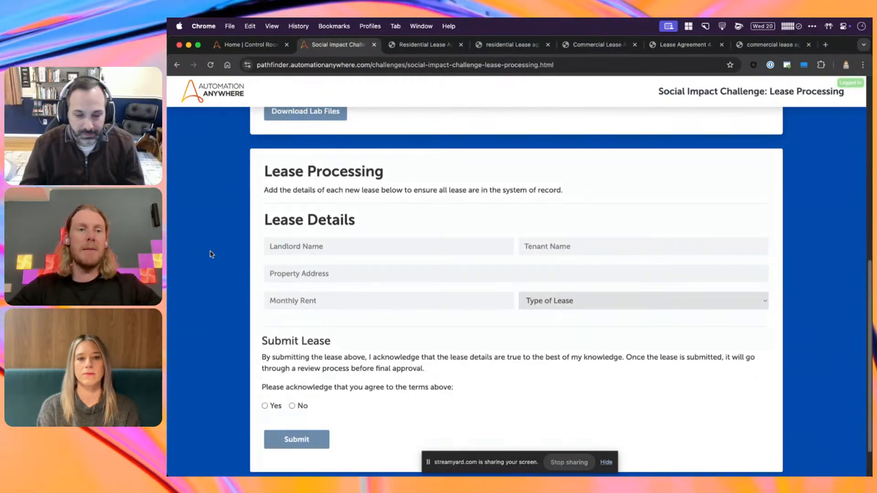
- Examine the landlord and tenant name fields and the available Type of Lease options in the Lease Details form
left_click(322, 246)
left_click(534, 239)
left_click(527, 224)
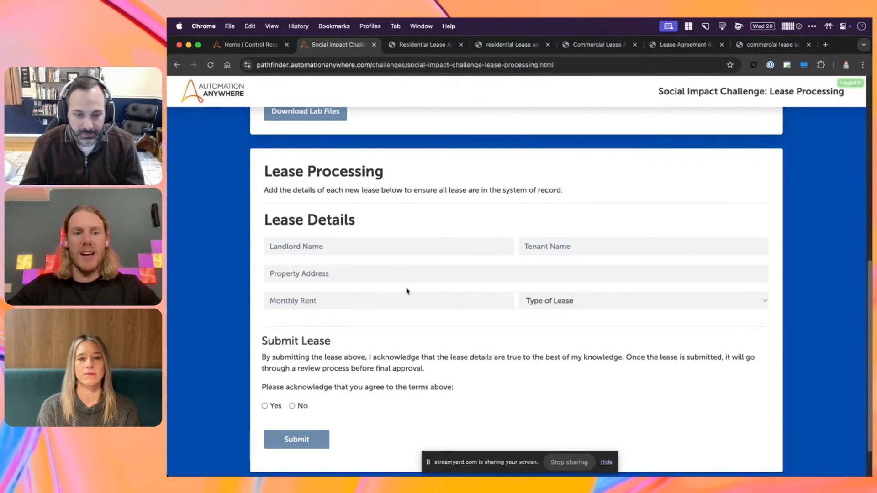
left_click(584, 304)
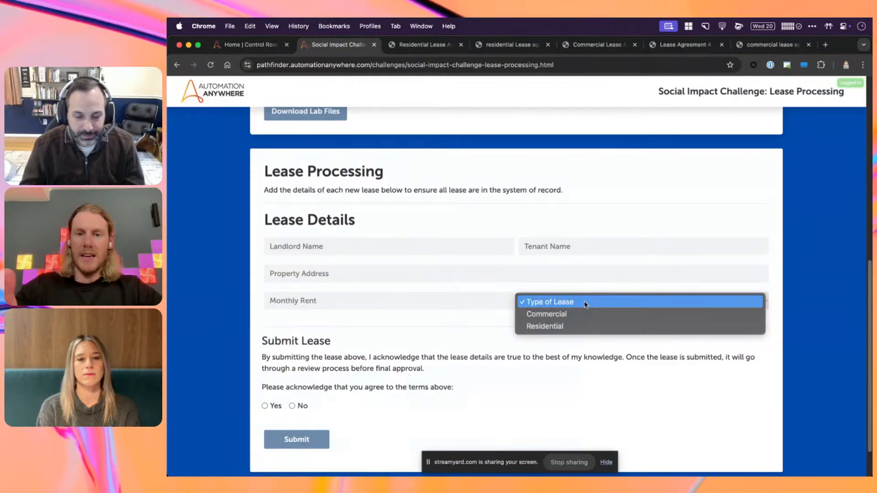
left_click(220, 323)
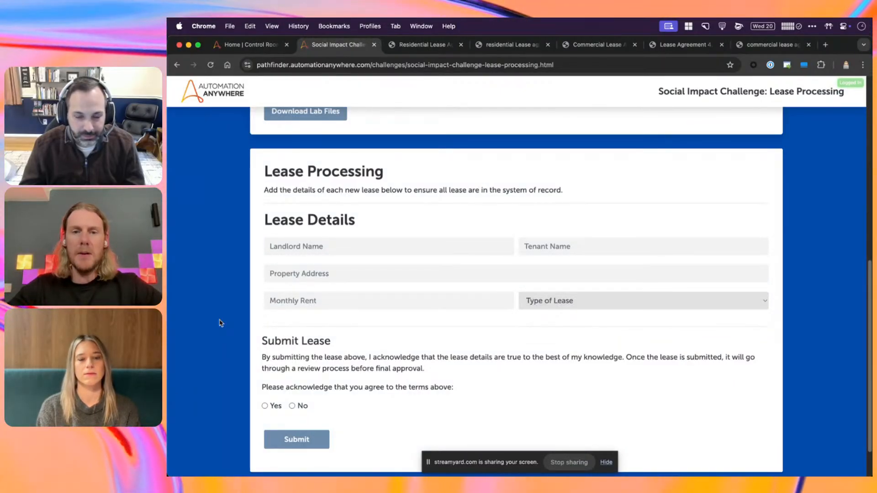
- Review the submission section of the lease form and the challenge's file download instructions
scroll(220, 323, "up", 3)
scroll(220, 323, "down", 1)
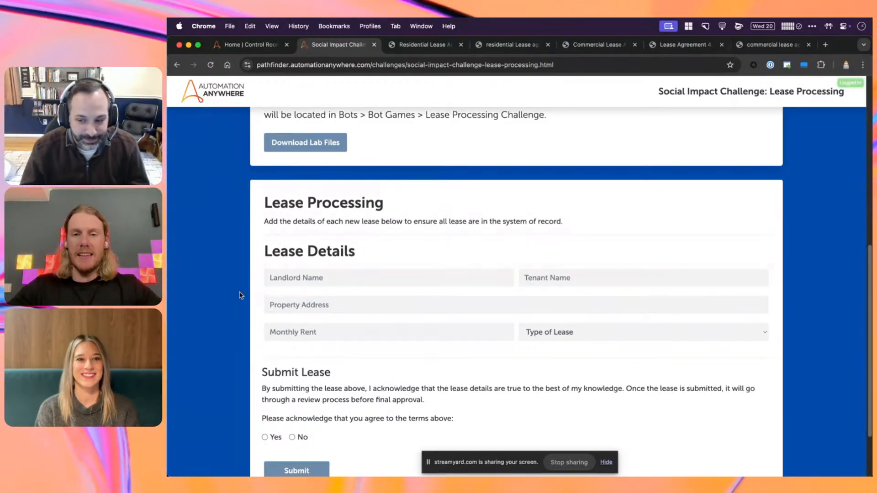
scroll(240, 296, "down", 2)
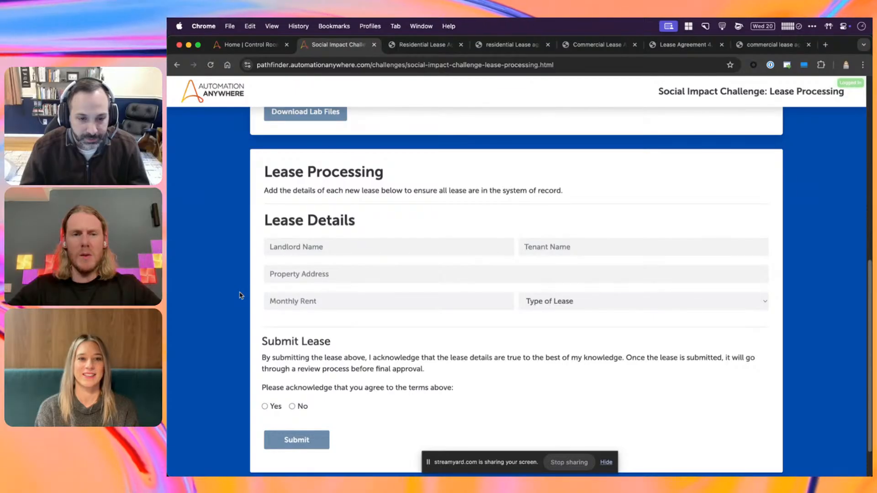
scroll(240, 295, "up", 5)
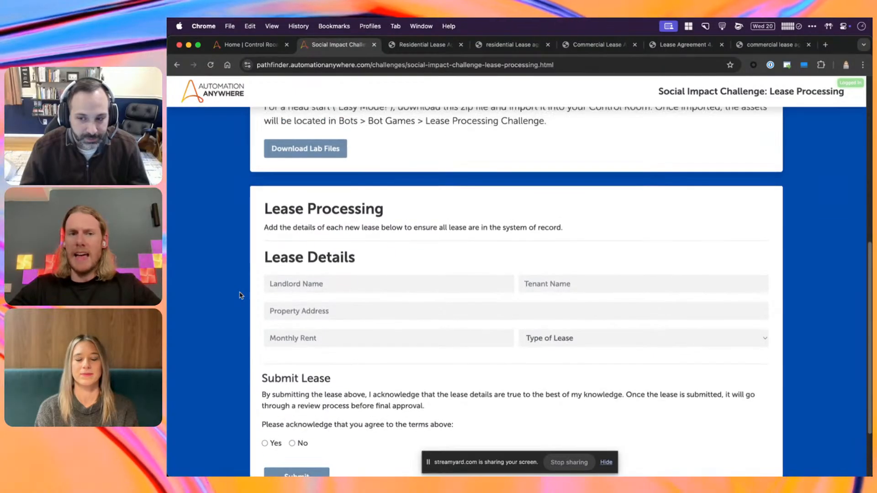
scroll(240, 296, "up", 3)
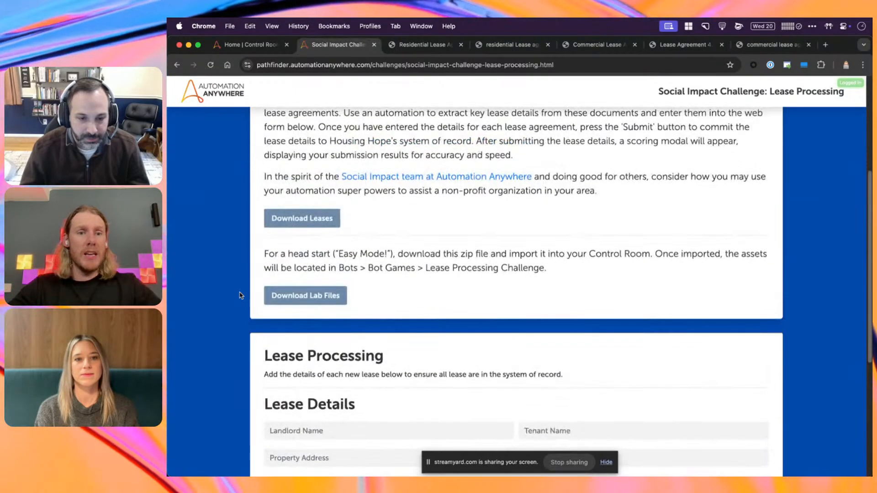
scroll(424, 218, "up", 2)
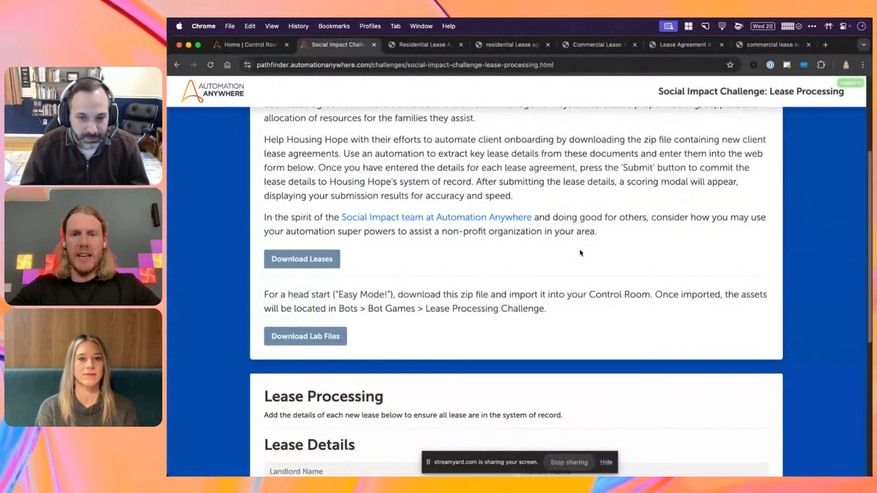
- View Lease Agreement 1 and compare the landlord's mailing address with the rental address in the Property section
key("ctrl+Tab")
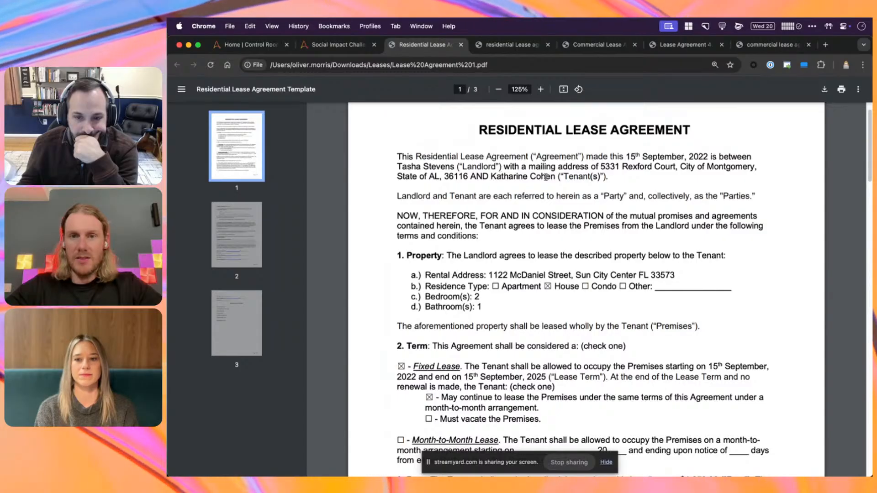
left_click_drag(528, 167, 742, 166)
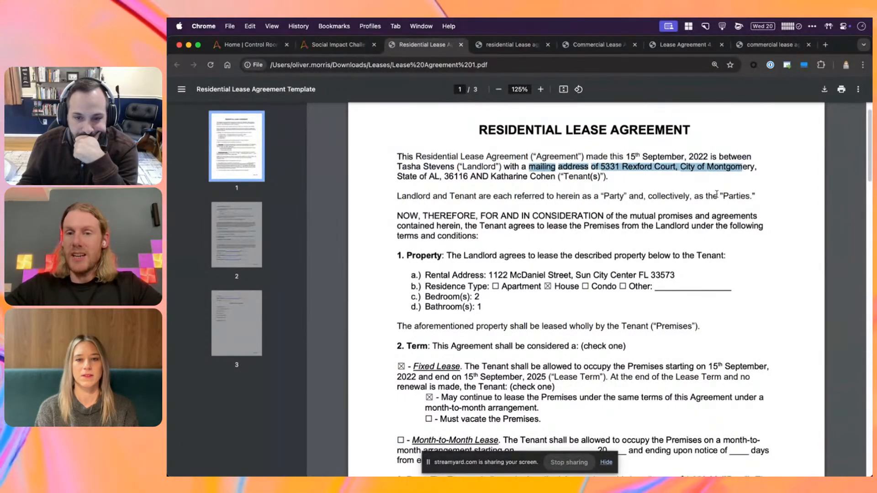
scroll(716, 194, "down", 1)
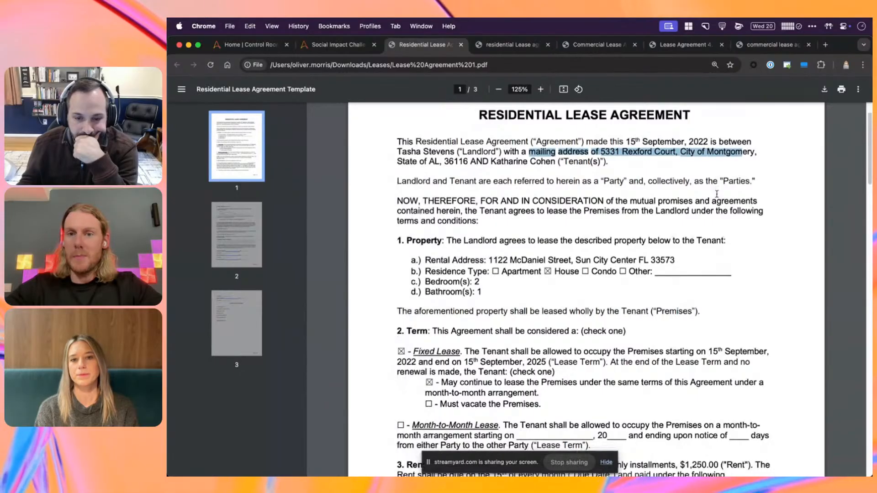
left_click(716, 194)
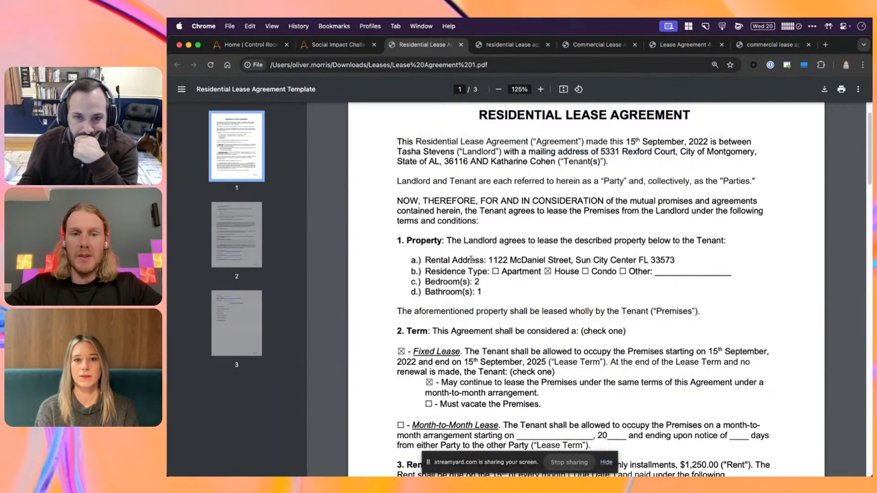
left_click_drag(432, 262, 638, 264)
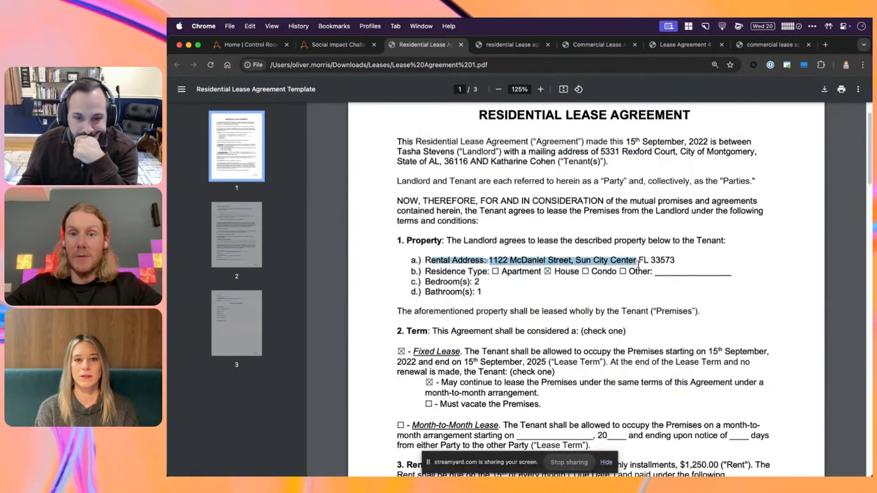
left_click(727, 268)
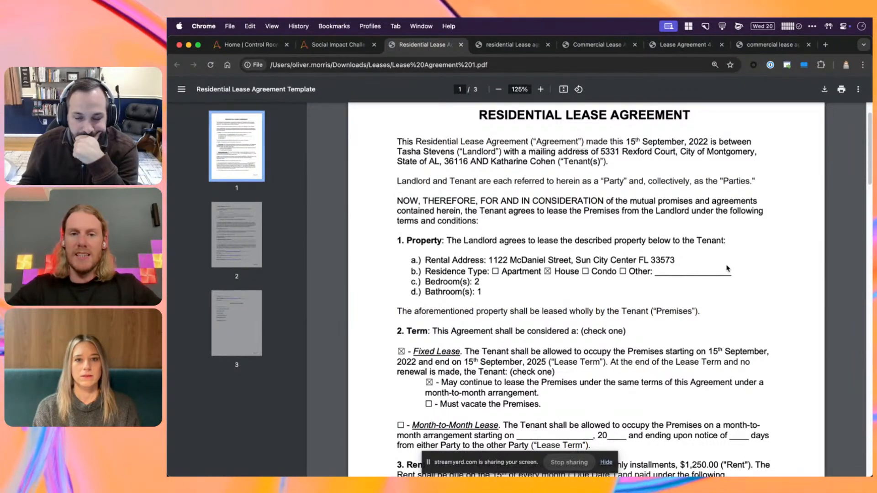
- Examine the title, property, term, rent and security deposit sections of Lease Agreement 1
scroll(727, 268, "down", 3)
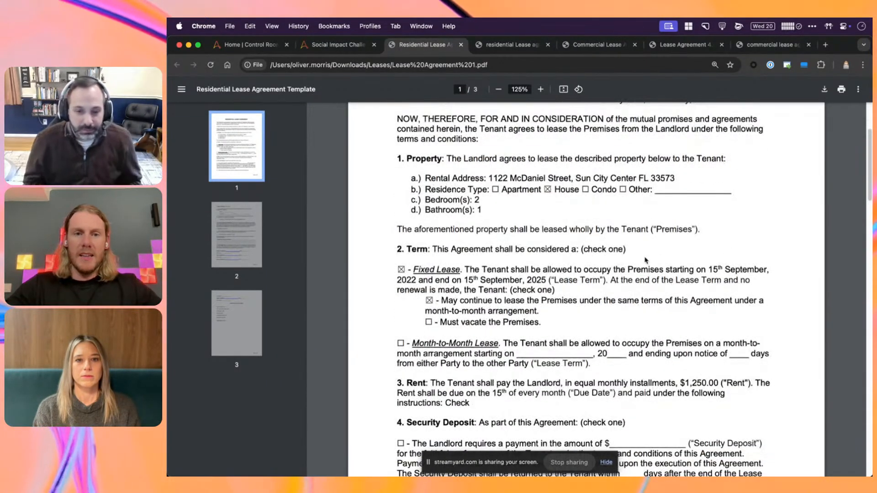
scroll(646, 260, "down", 3)
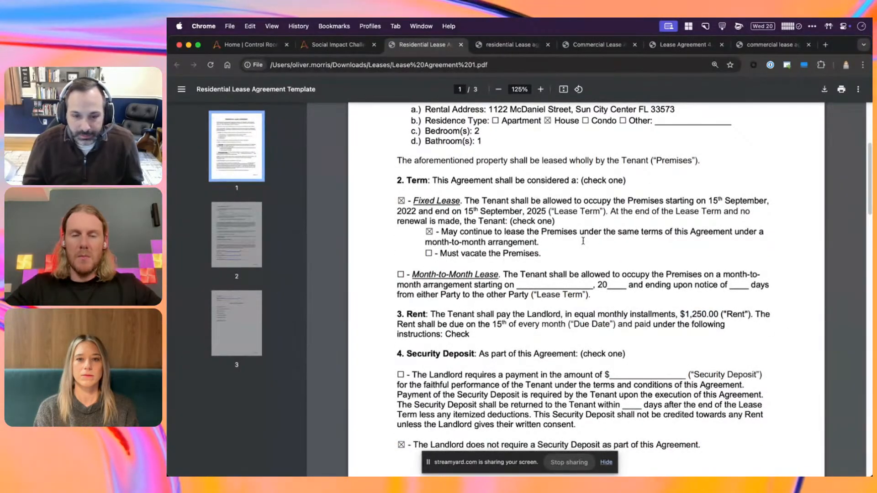
scroll(583, 241, "up", 3)
scroll(582, 241, "up", 3)
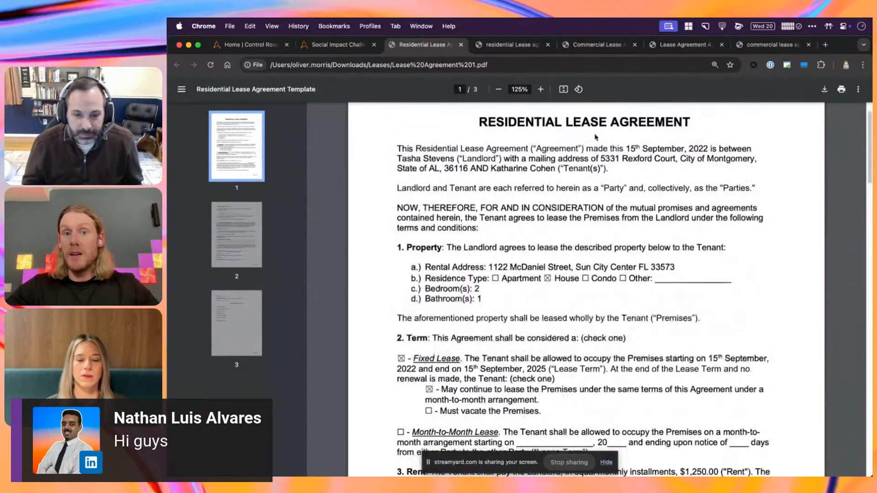
left_click_drag(607, 122, 449, 131)
left_click(449, 131)
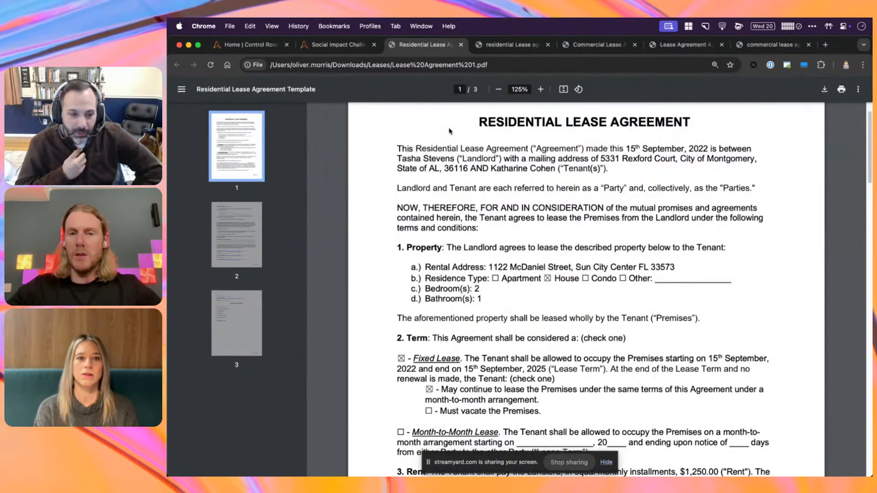
scroll(506, 256, "down", 2)
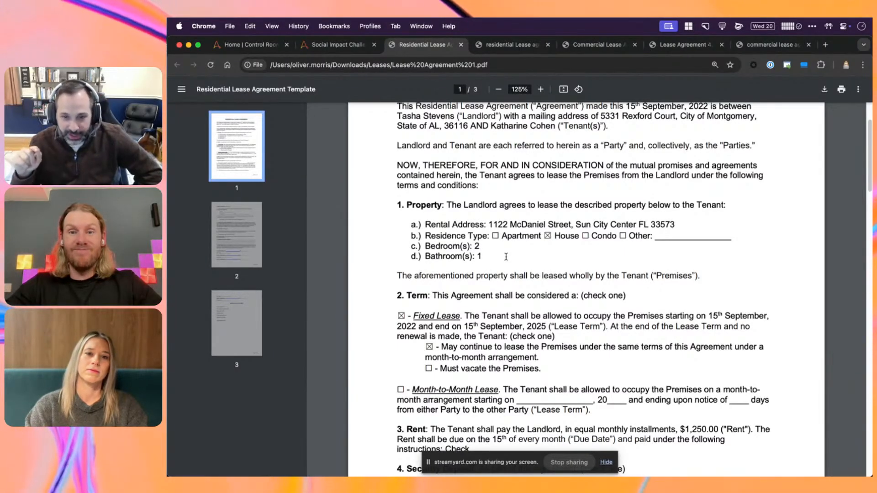
scroll(506, 257, "up", 3)
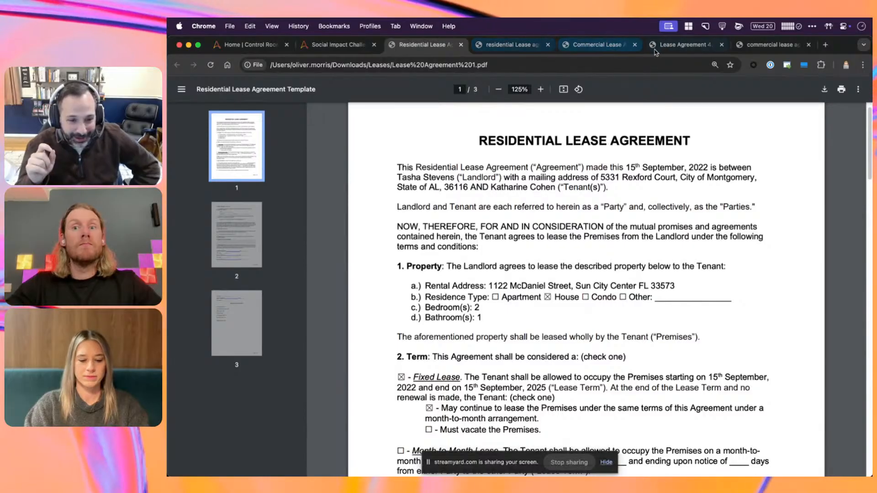
- View Lease Agreement 4 and examine its parties, property details, lease type and rent terms
left_click(679, 46)
scroll(654, 226, "down", 3)
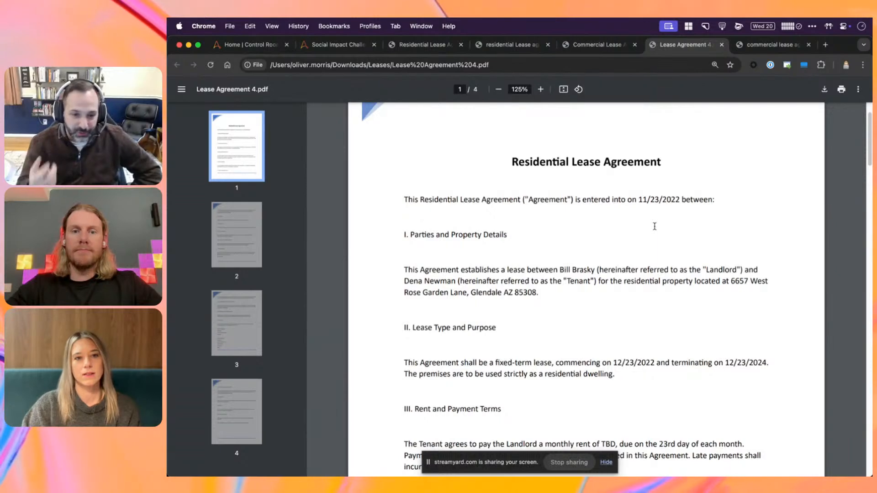
scroll(654, 226, "down", 2)
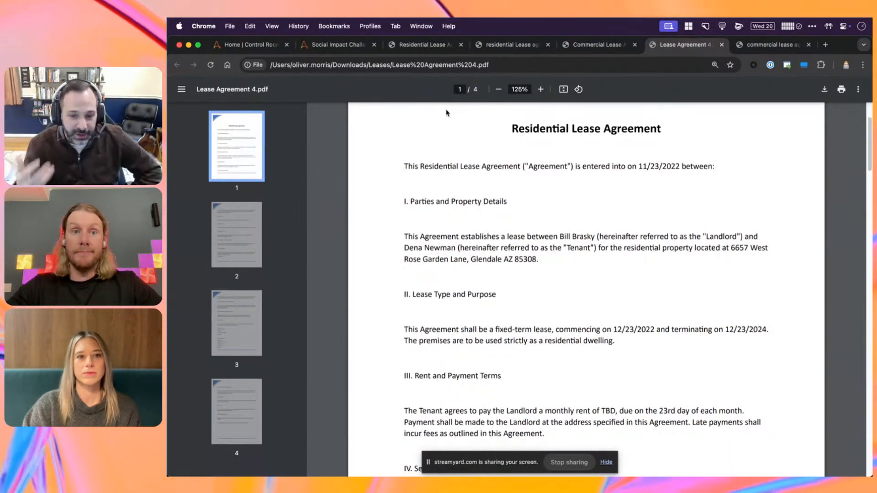
- Return to Lease Agreement 1 and check the mailing address wording and the rental address's ZIP code
left_click(425, 46)
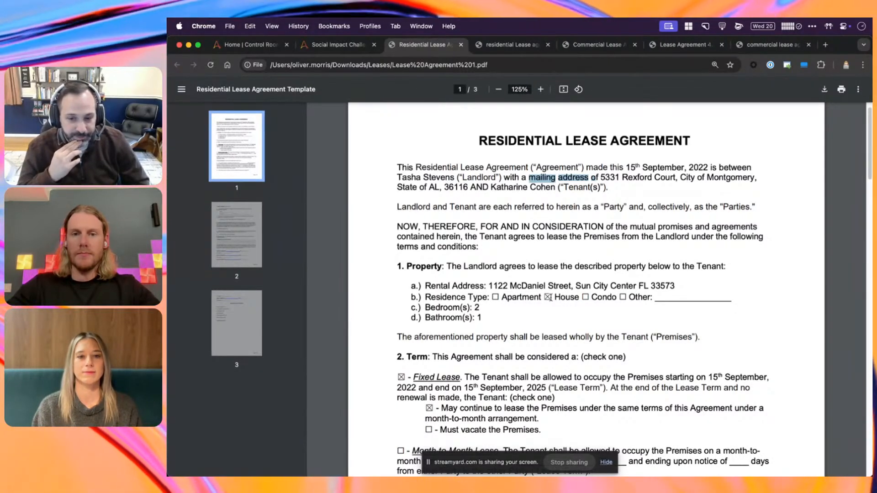
left_click(686, 321)
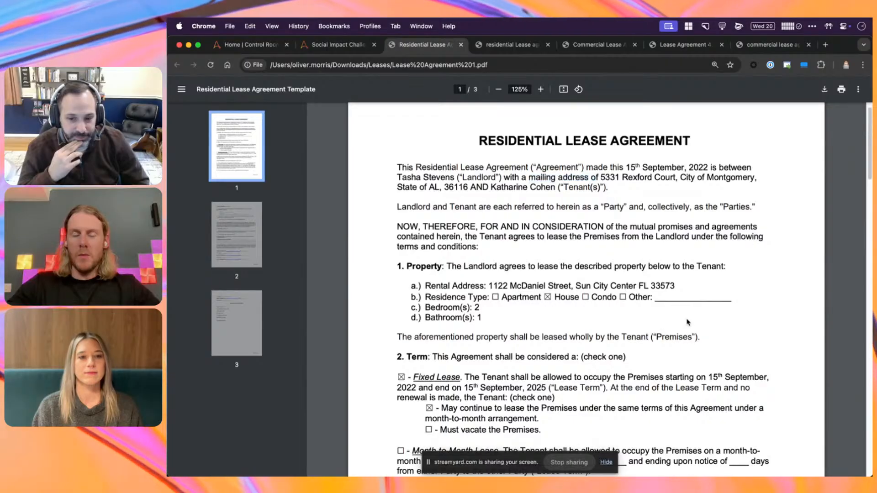
left_click(539, 312)
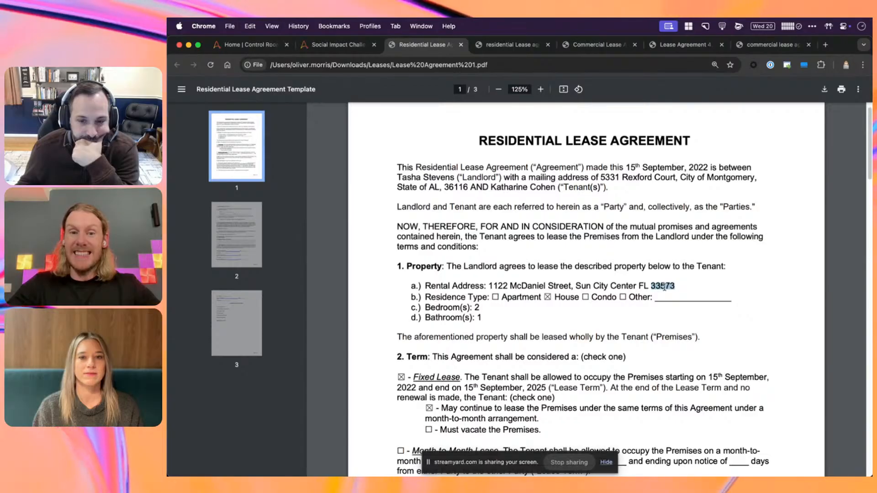
left_click(776, 289)
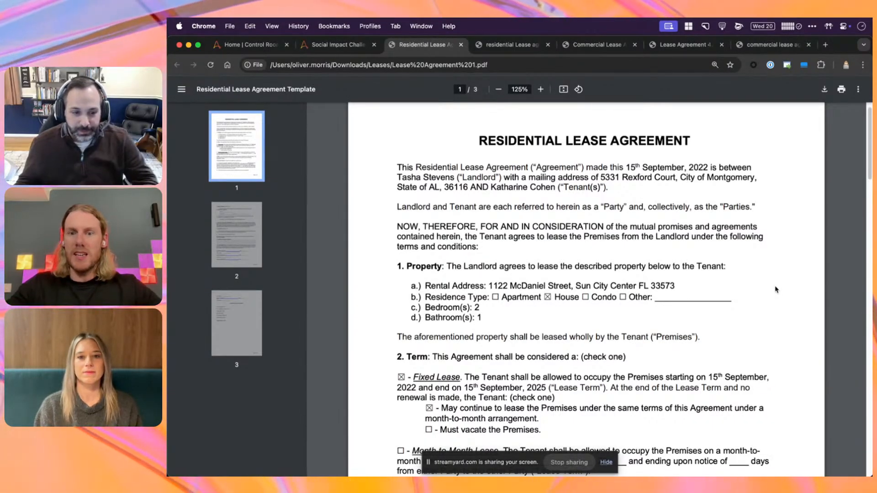
- View Lease Agreement 2, compare its layout with Lease Agreement 1, and check the landlord's address in the opening section
left_click(515, 46)
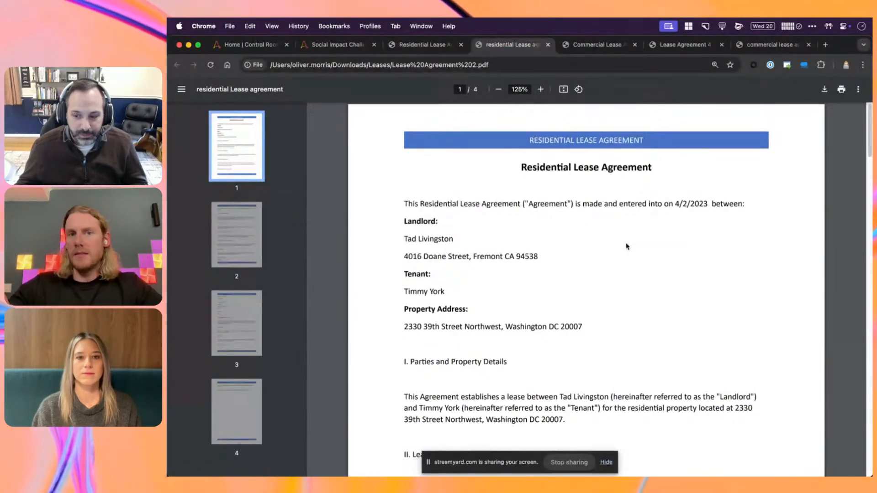
left_click(426, 44)
left_click(515, 45)
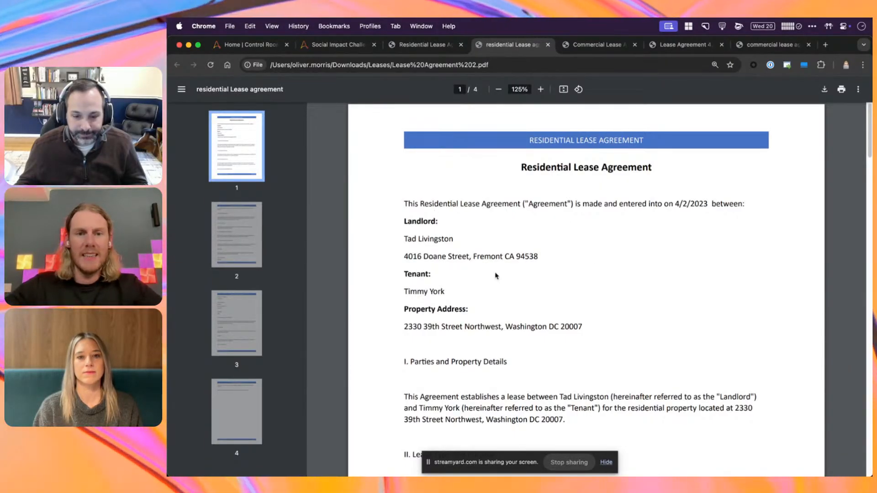
scroll(495, 276, "down", 1)
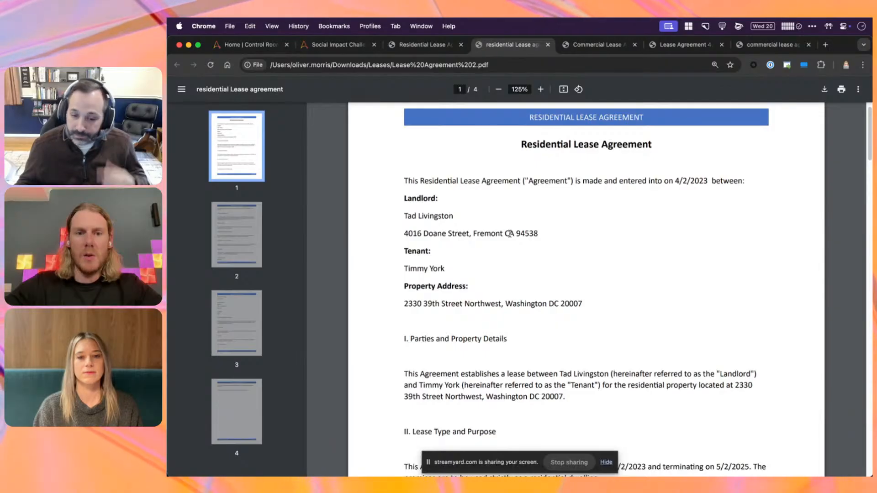
triple_click(416, 234)
left_click(510, 261)
- Examine the property address, lease type and rent terms on the first page of Lease Agreement 2
scroll(510, 262, "down", 2)
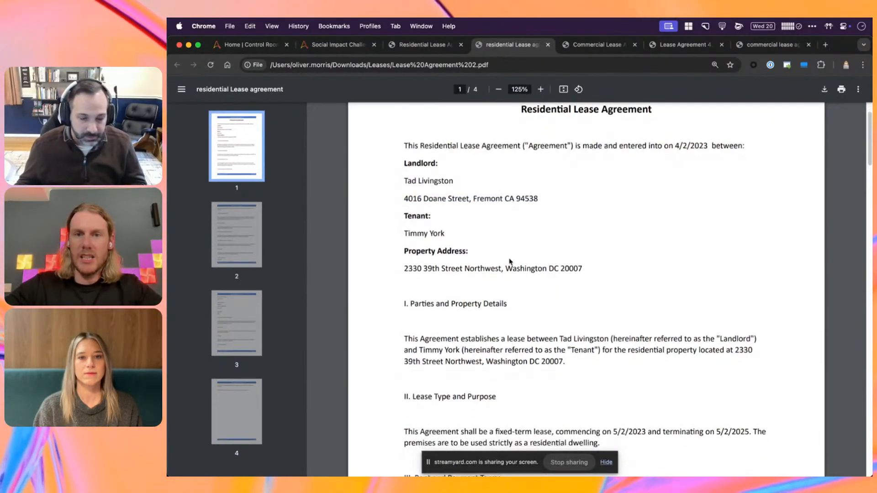
scroll(566, 253, "down", 1)
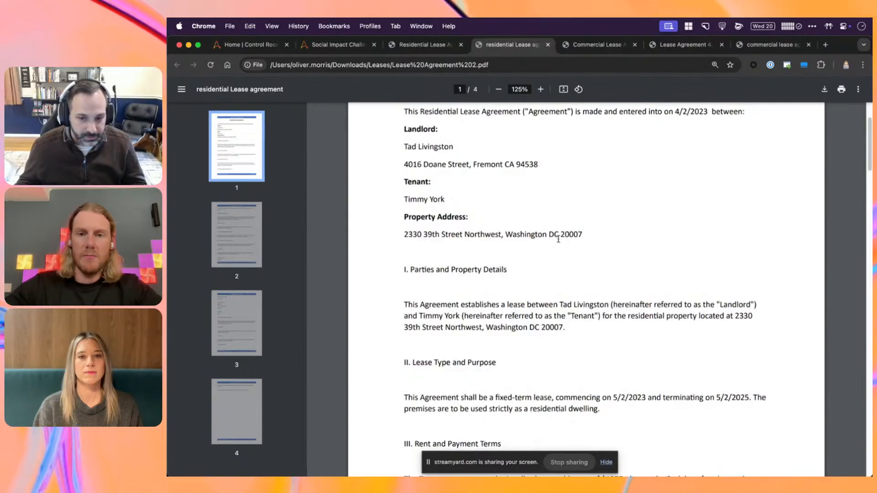
scroll(559, 240, "down", 3)
scroll(559, 239, "down", 1)
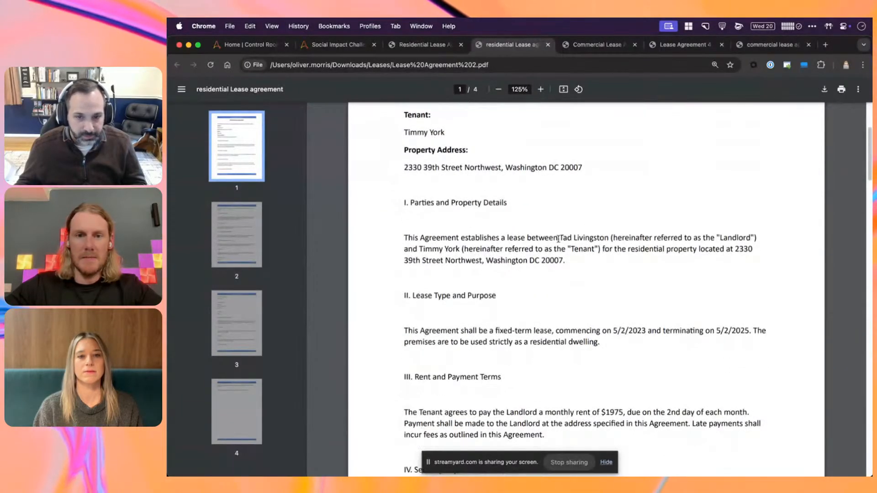
scroll(565, 240, "down", 4)
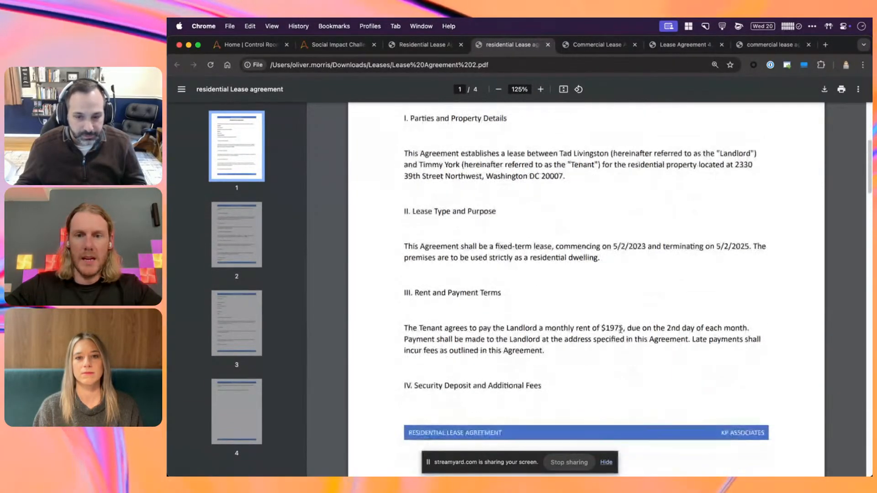
scroll(612, 297, "up", 12)
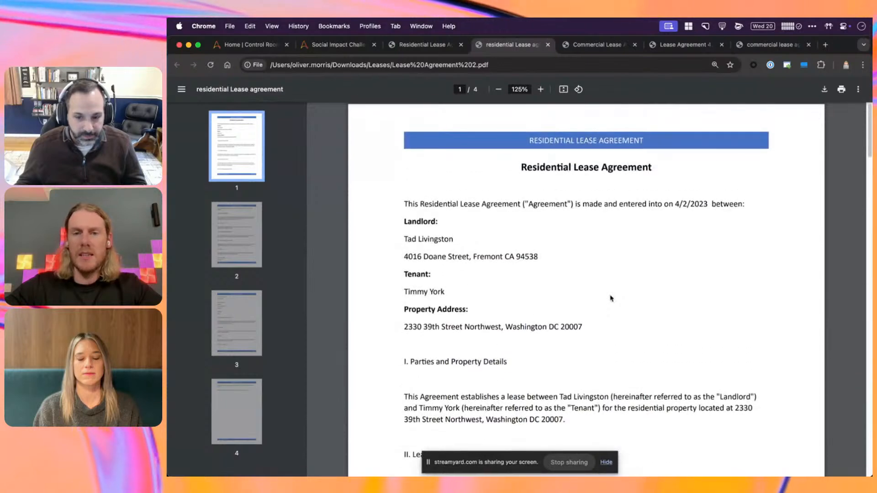
- View Lease Agreement 3 briefly, and check the monthly rent wording in the Rent and Payment Terms of Lease Agreement 4
left_click(607, 45)
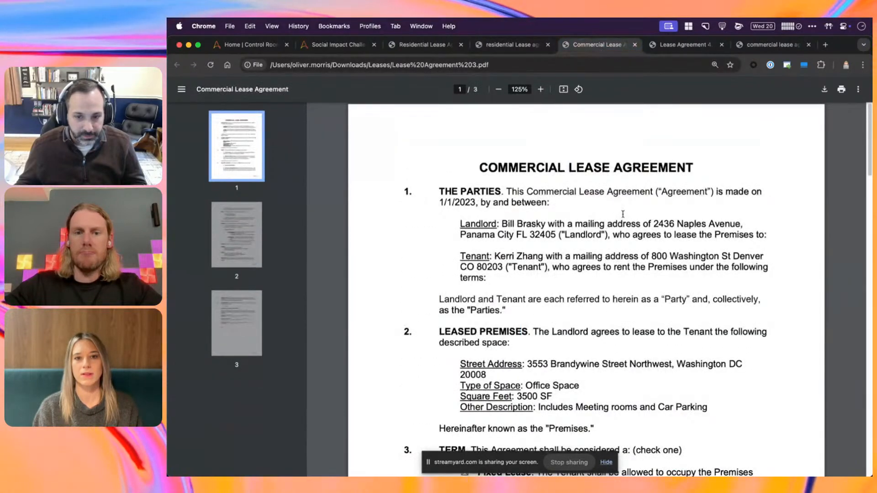
left_click(678, 45)
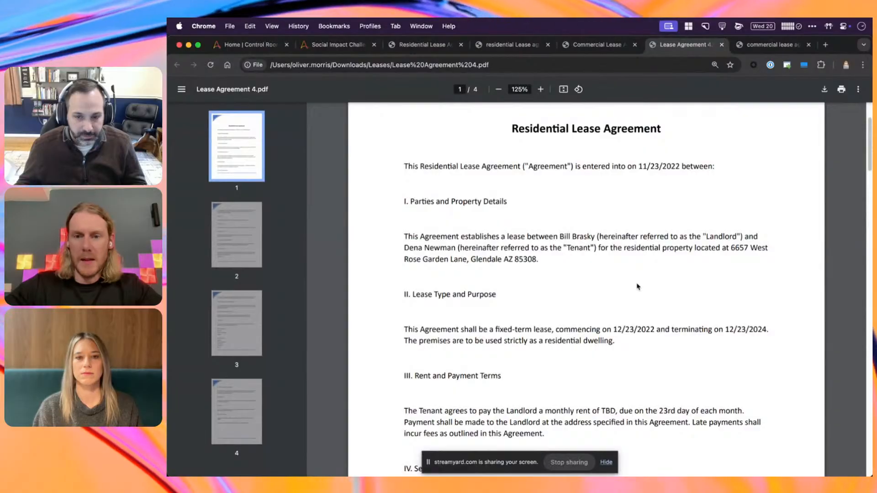
scroll(638, 287, "down", 2)
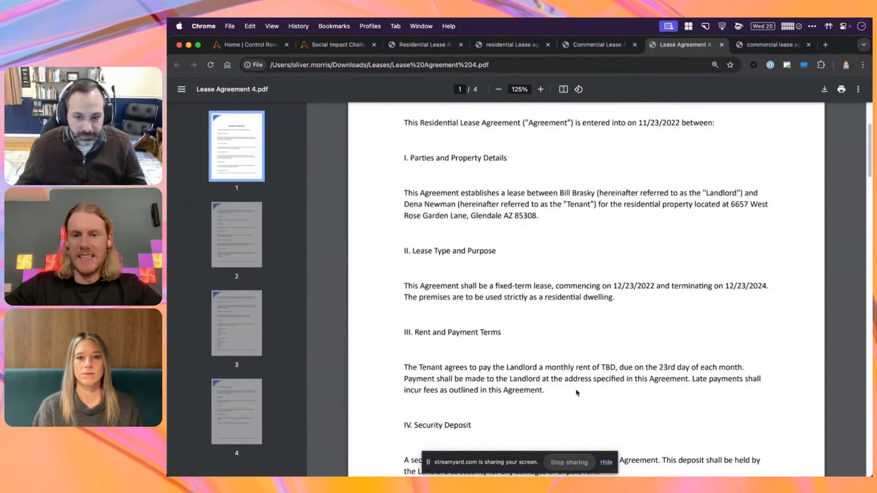
triple_click(410, 367)
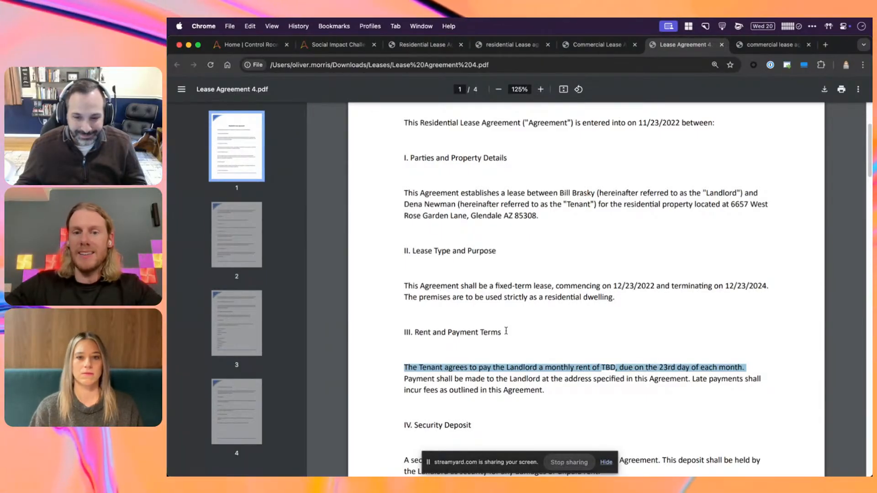
left_click(597, 415)
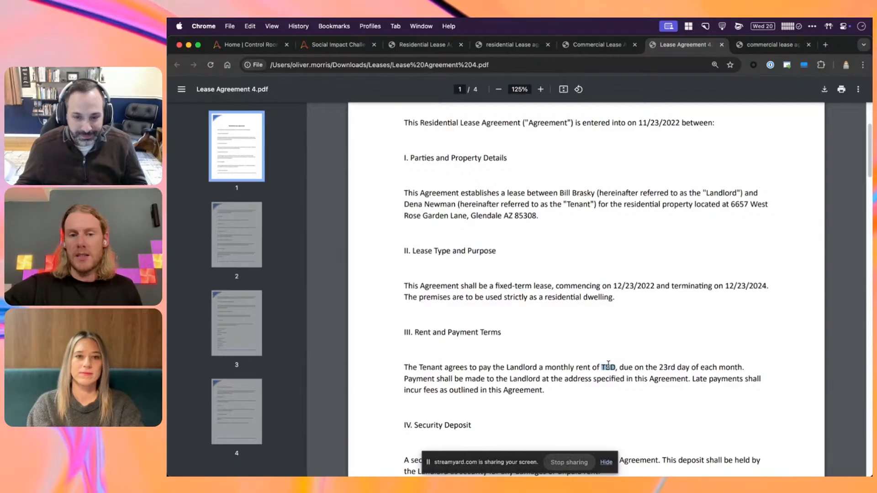
- View Lease Agreement 5 and examine its parties, leased premises, term, rent and security deposit sections
left_click(773, 45)
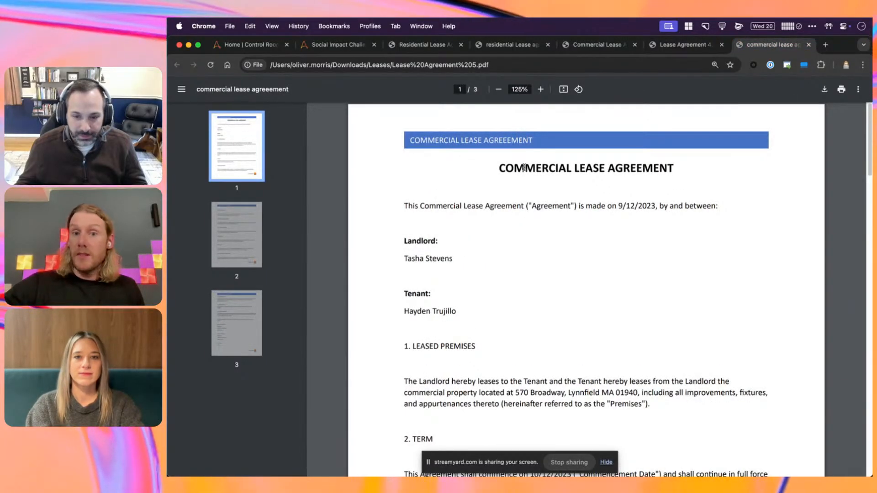
left_click(554, 252)
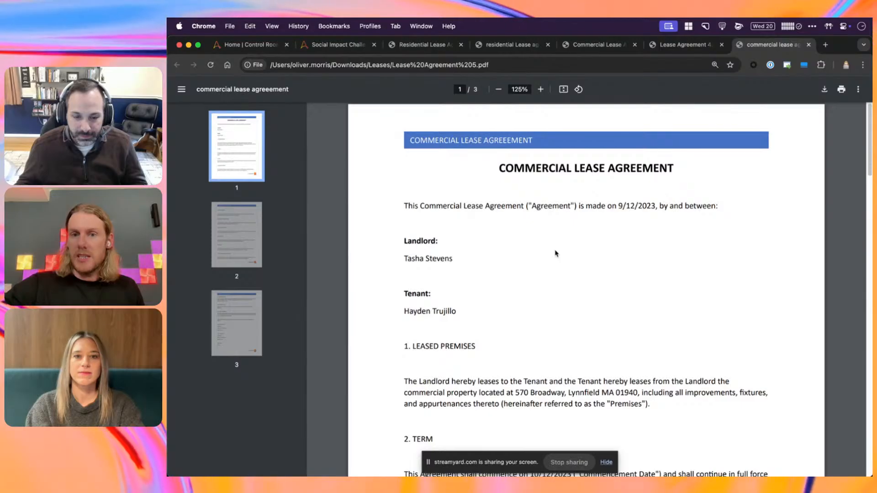
scroll(556, 254, "down", 1)
scroll(555, 253, "down", 8)
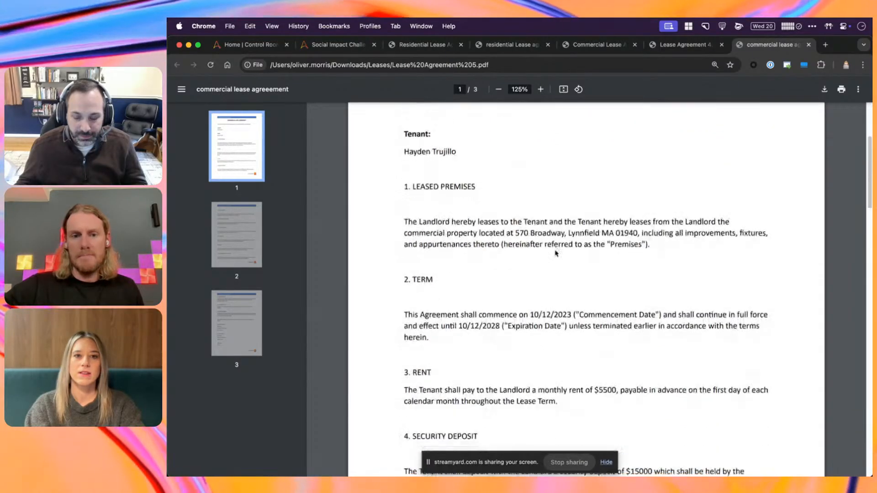
scroll(555, 253, "down", 15)
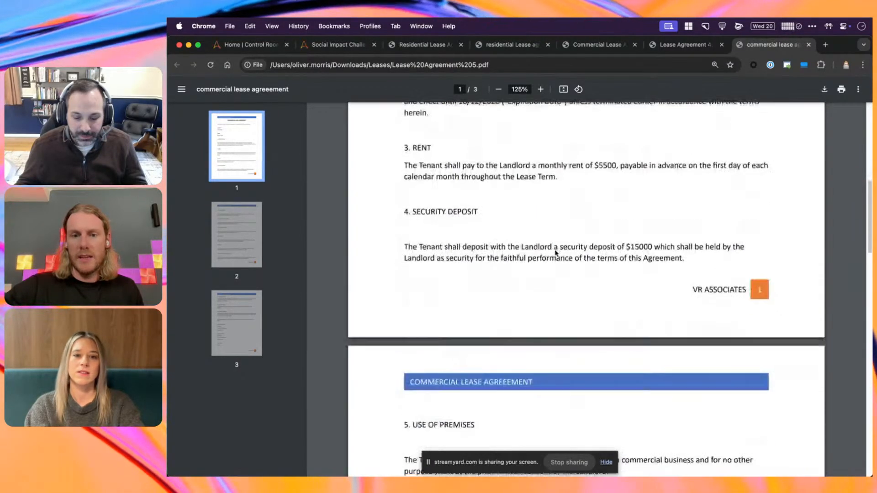
scroll(555, 254, "down", 3)
scroll(556, 256, "up", 20)
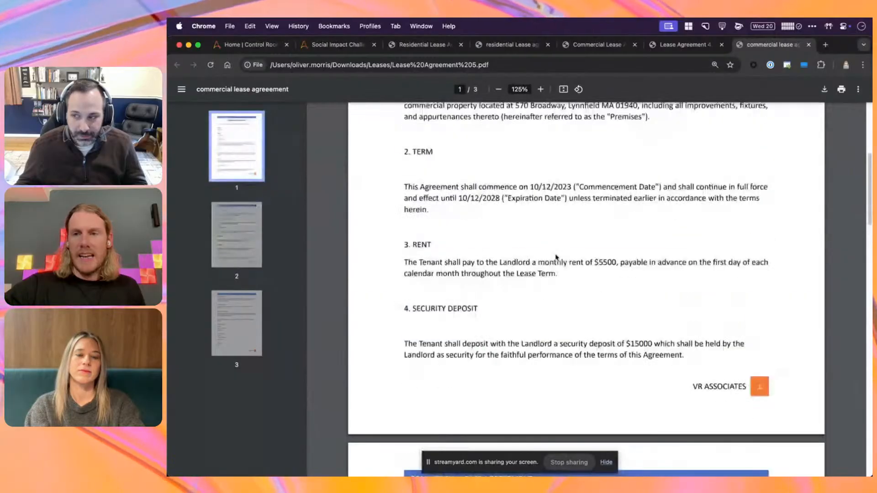
scroll(555, 257, "up", 4)
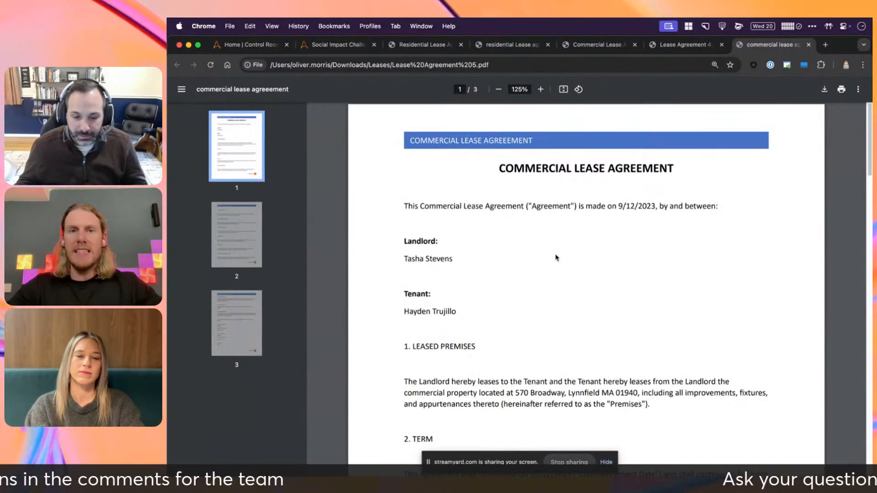
- Check the challenge page's lab files option, and import sio-lease-processing-lab.zip into the Control Room with existing bots or files overwritten
left_click(338, 45)
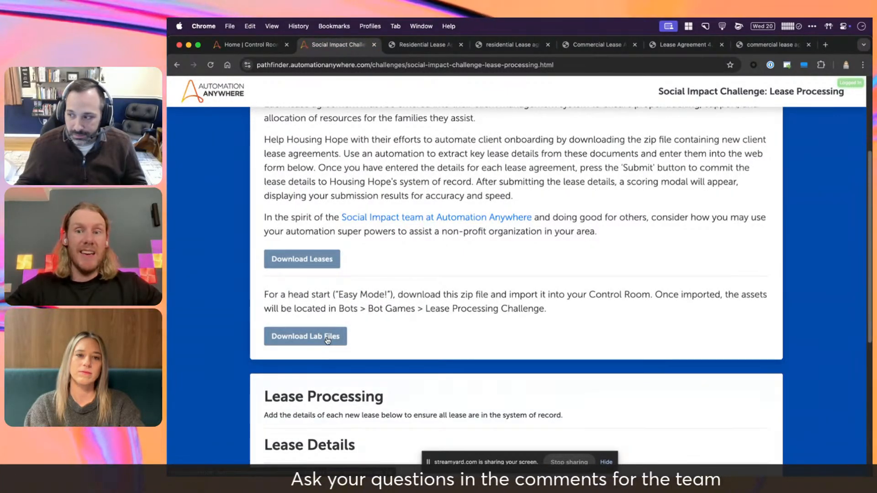
left_click(256, 50)
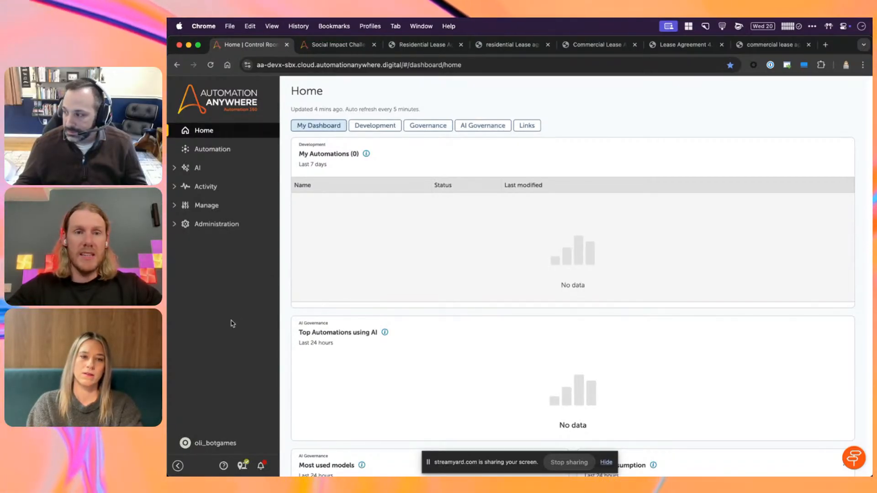
left_click(223, 149)
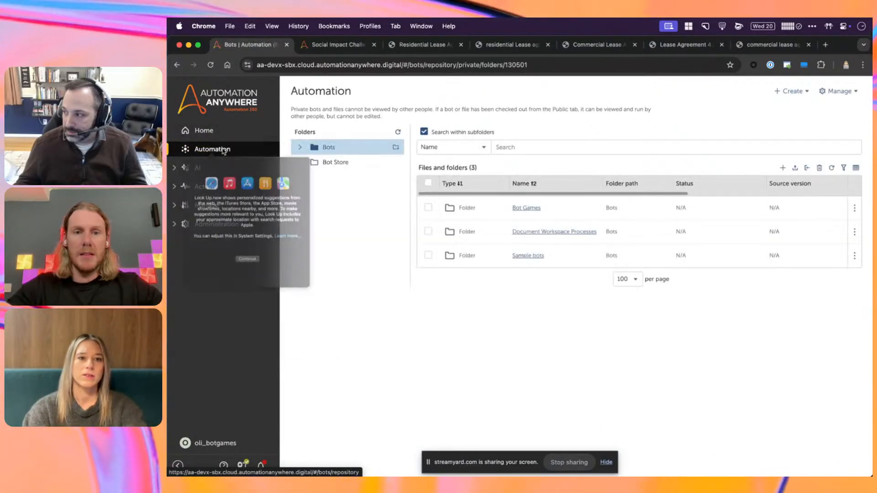
left_click(847, 91)
left_click(833, 110)
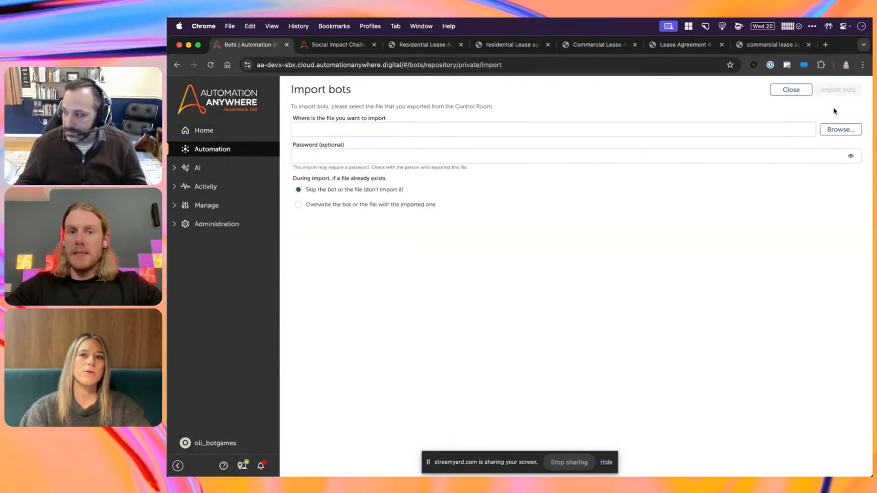
left_click(842, 130)
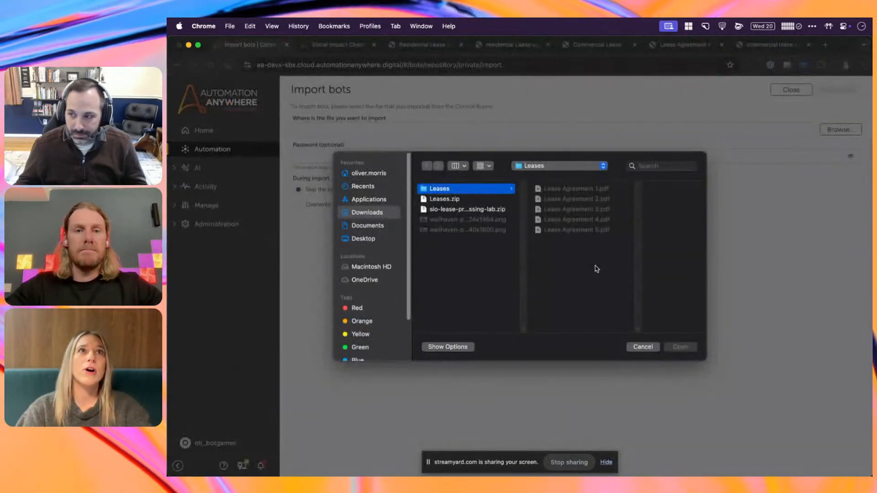
left_click(473, 209)
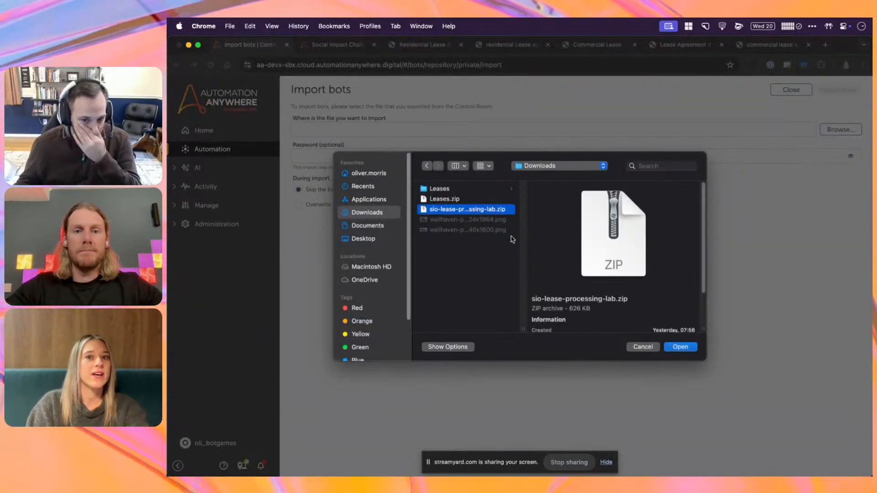
left_click(680, 347)
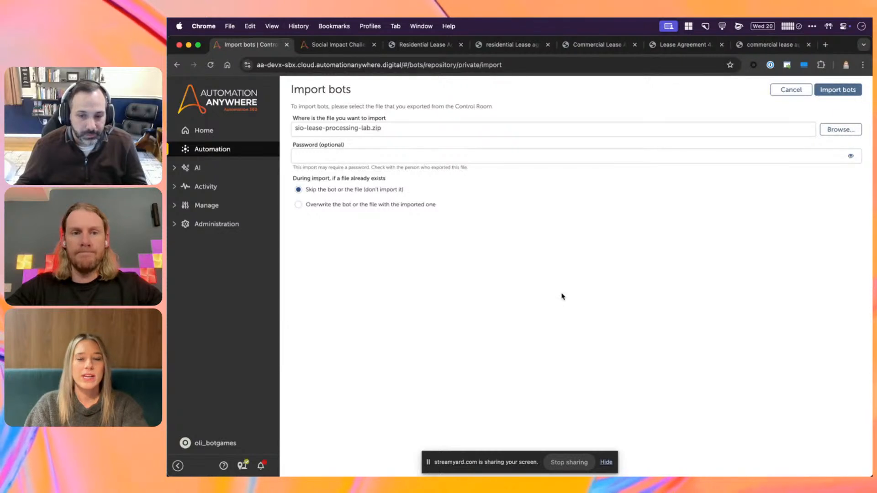
left_click(396, 206)
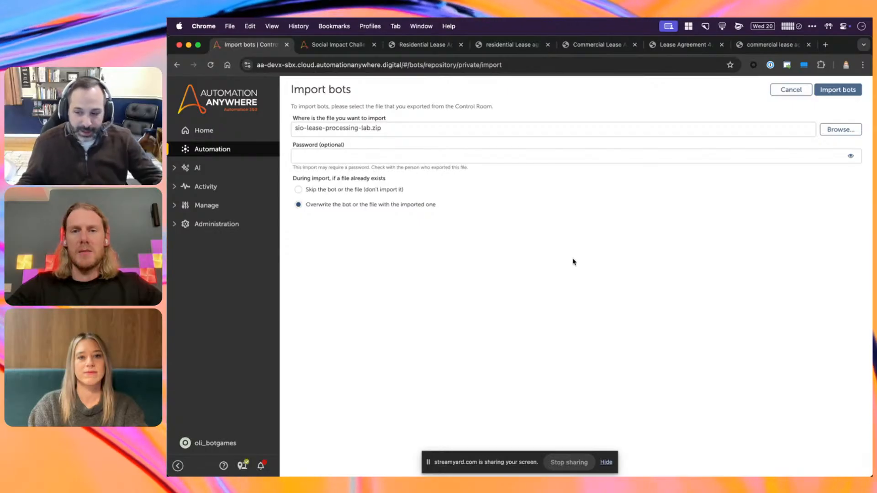
left_click(843, 93)
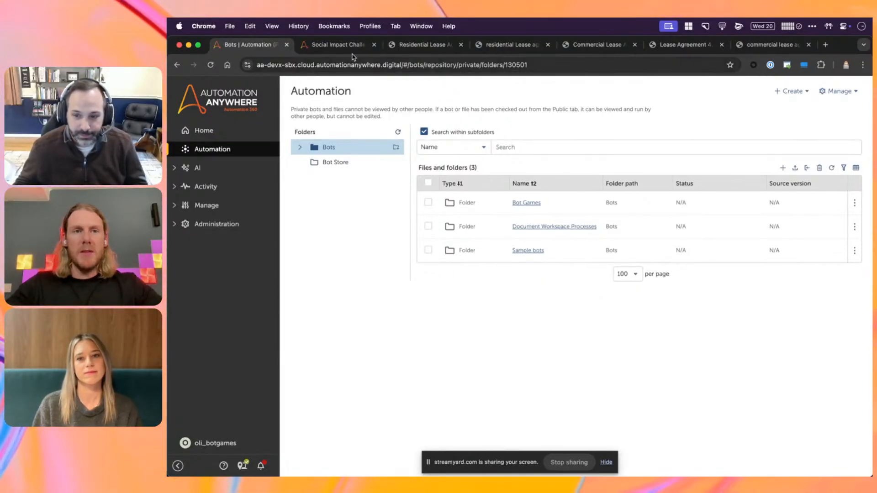
- Check the imported assets' location on the challenge page and open the Lease Processing Challenge folder inside Bot Games
left_click(335, 44)
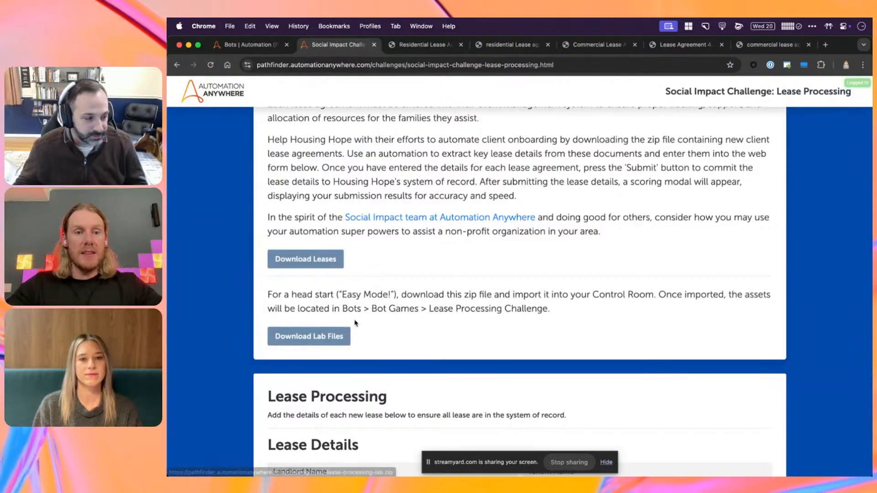
left_click(232, 45)
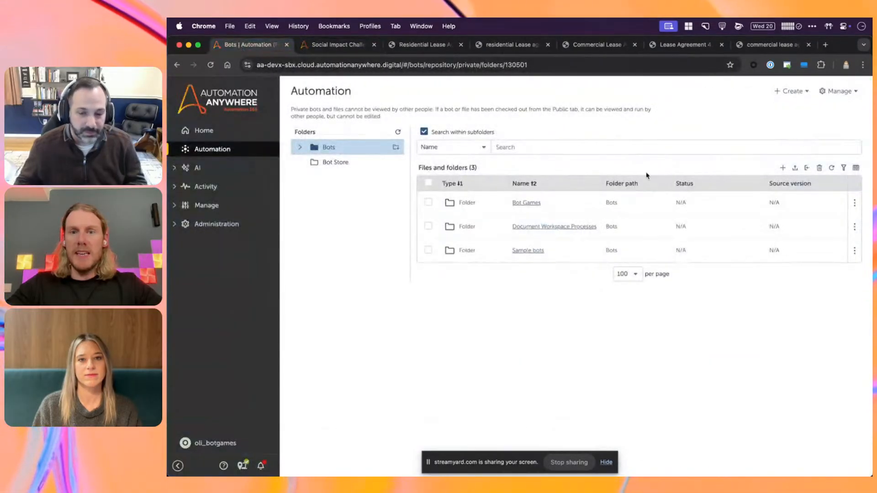
left_click(534, 203)
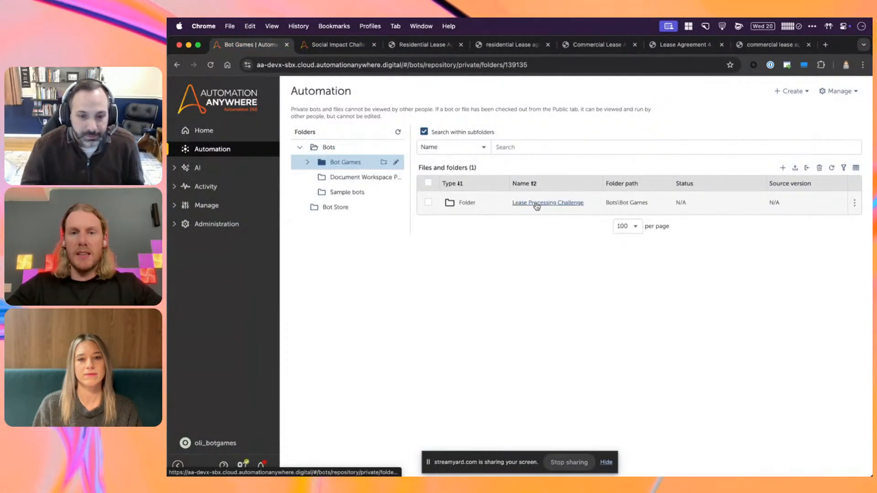
left_click(536, 204)
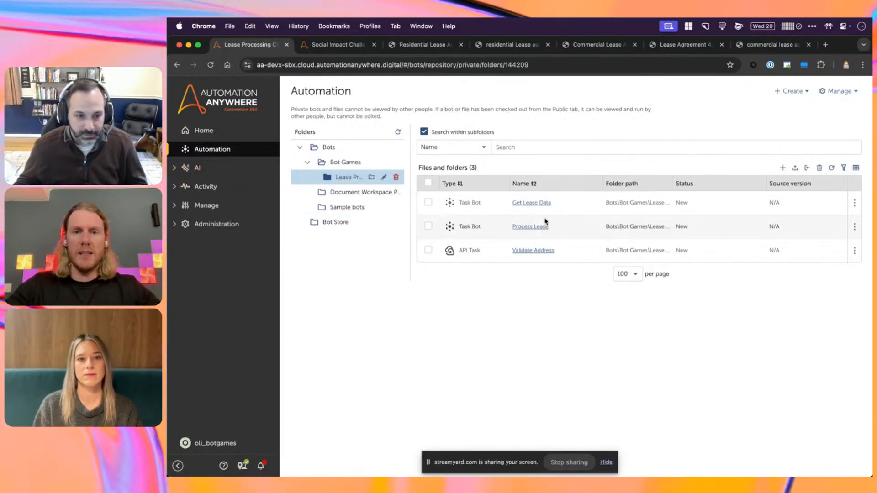
- Start a new learning instance in Document Automation, named with the account username followed by _20241120
left_click(190, 169)
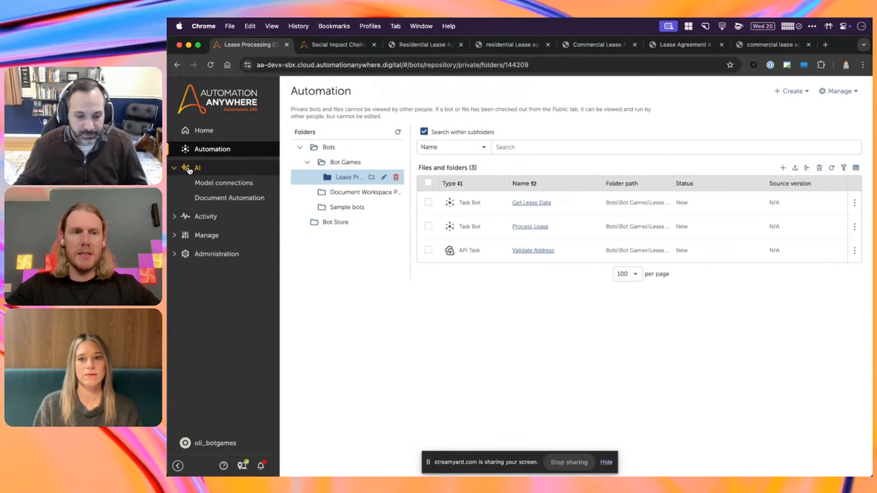
left_click(253, 198)
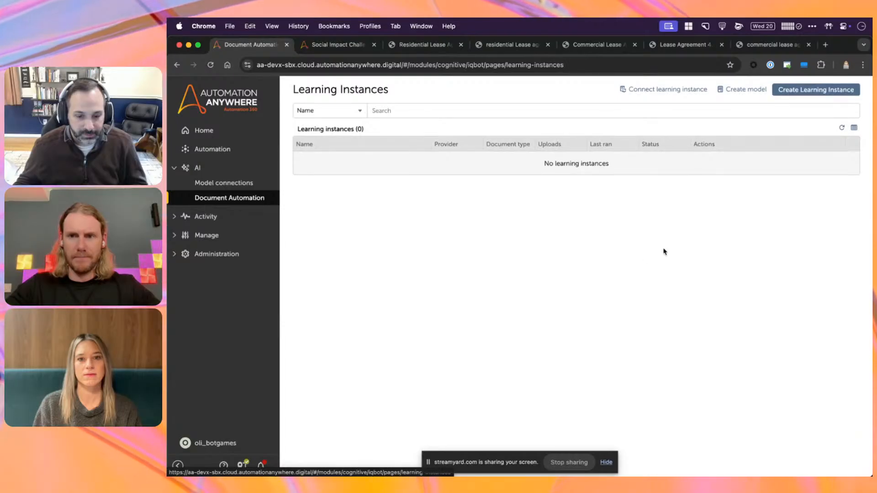
left_click(800, 90)
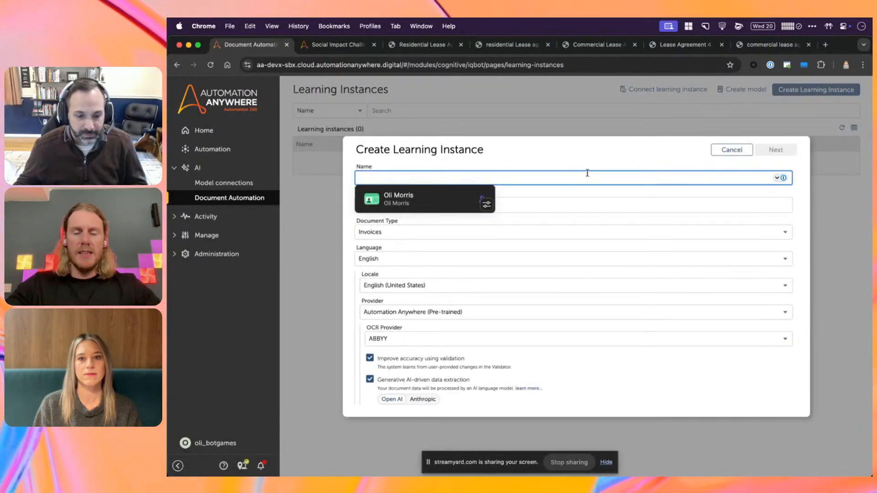
type("oli_botgames_20241120")
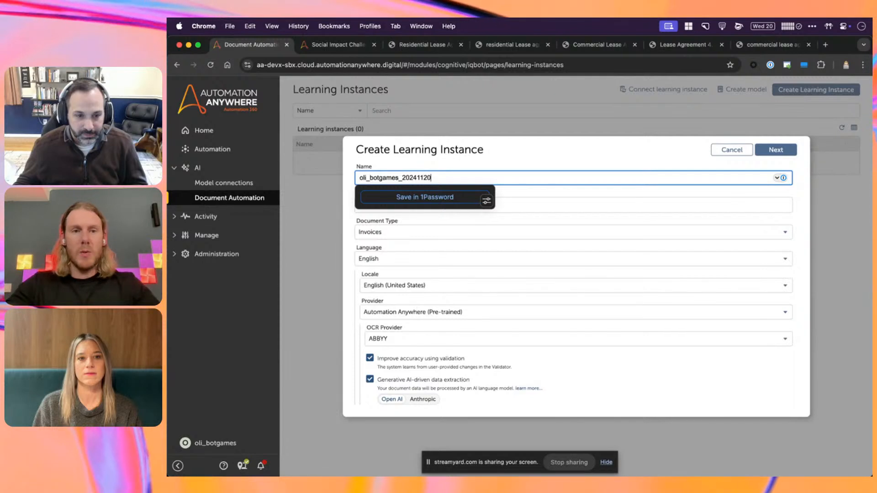
left_click(426, 178)
double_click(426, 178)
left_click(441, 178)
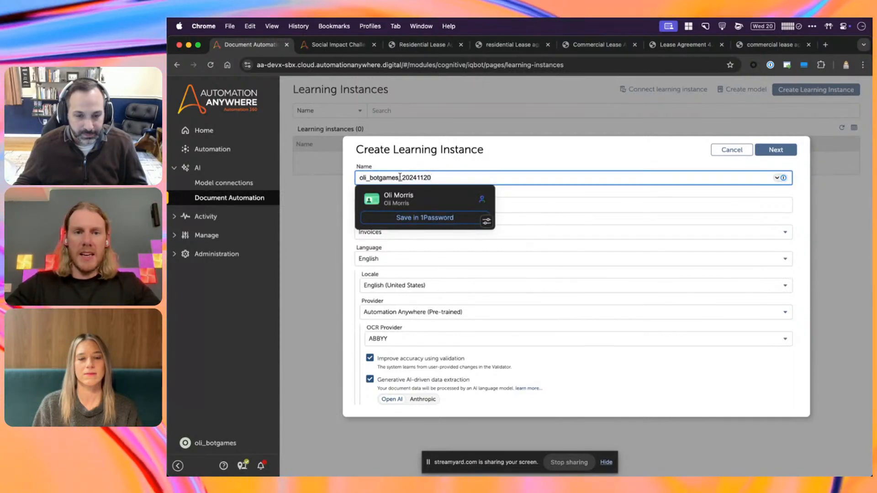
left_click_drag(403, 178, 446, 178)
left_click(500, 165)
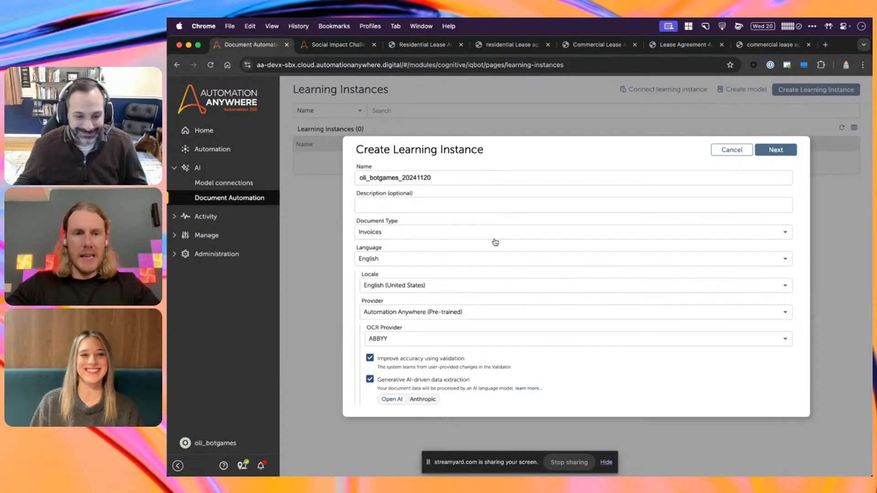
- Set the learning instance's document type to Unstructured document and continue to its field definitions
left_click(476, 233)
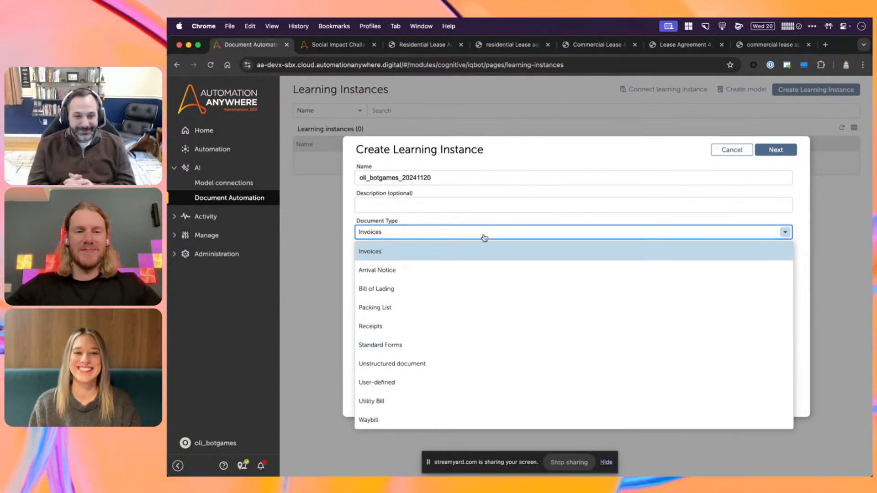
left_click(483, 368)
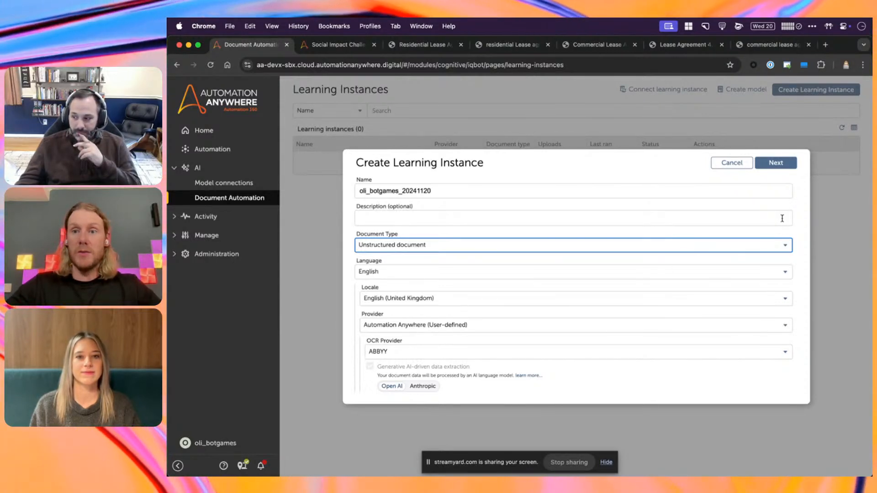
left_click(783, 162)
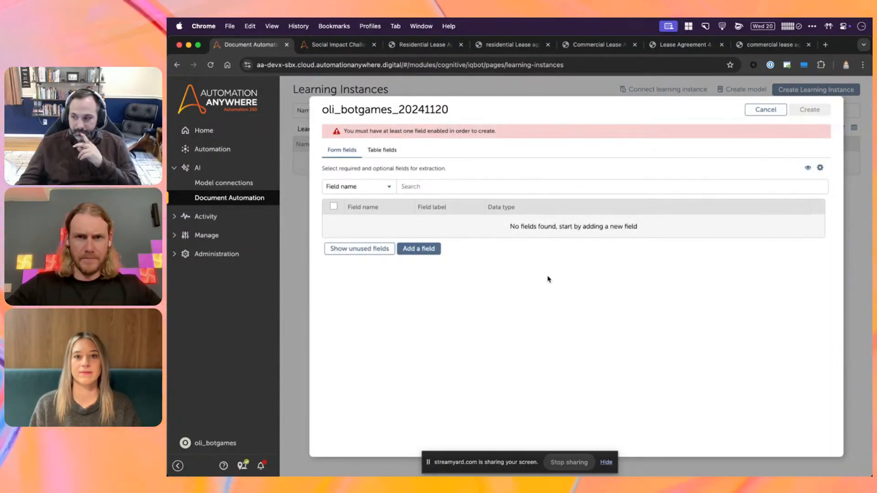
- Add a form field named landlord_name with the label "landlord name"
left_click(418, 248)
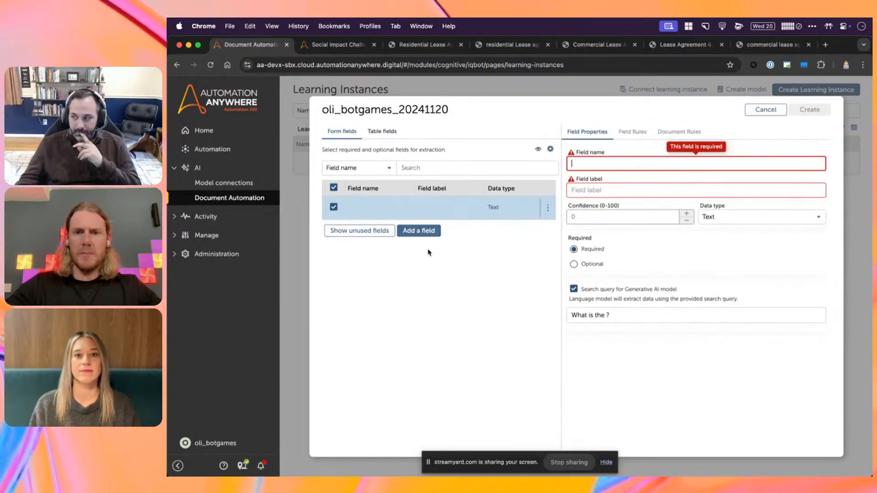
left_click(591, 164)
type("landlord")
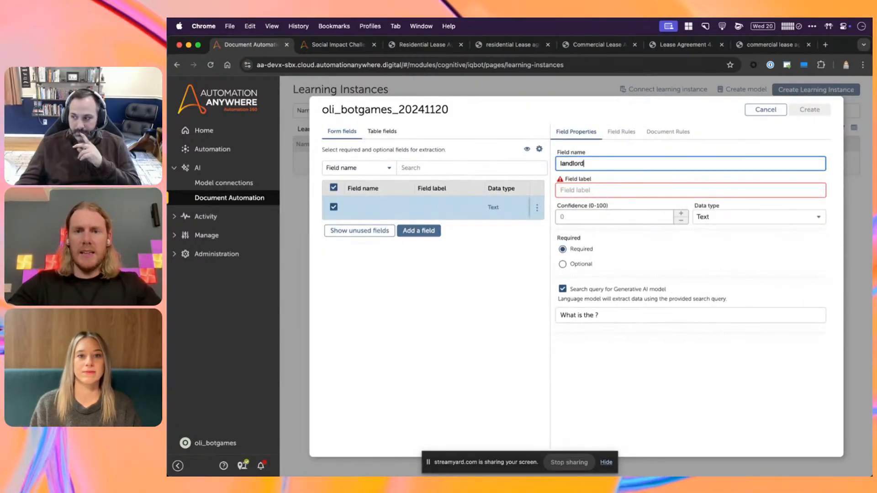
type("_name")
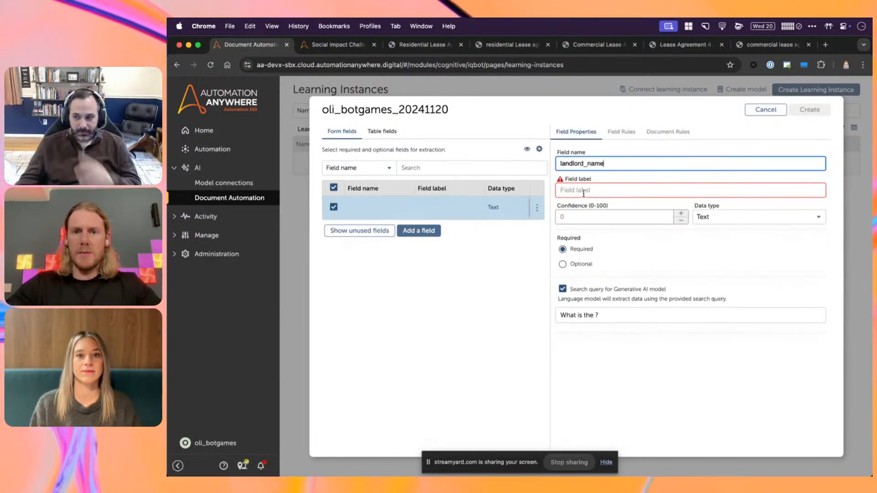
left_click(599, 192)
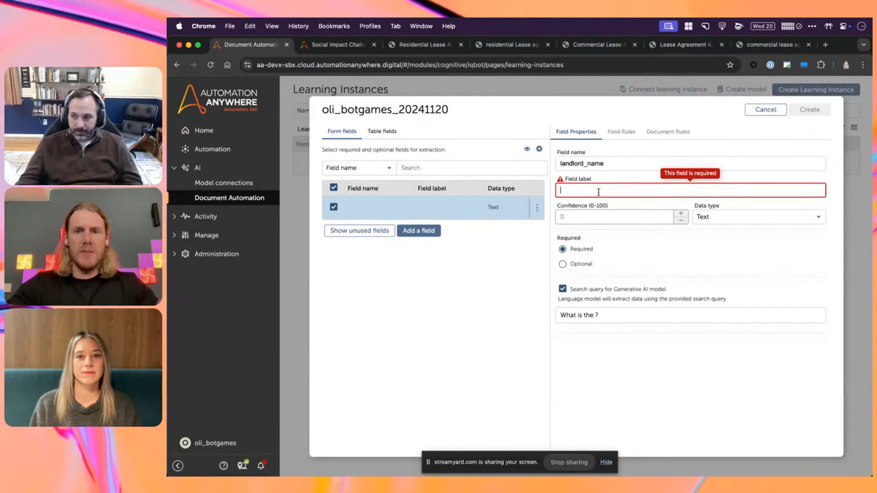
type("landlord name")
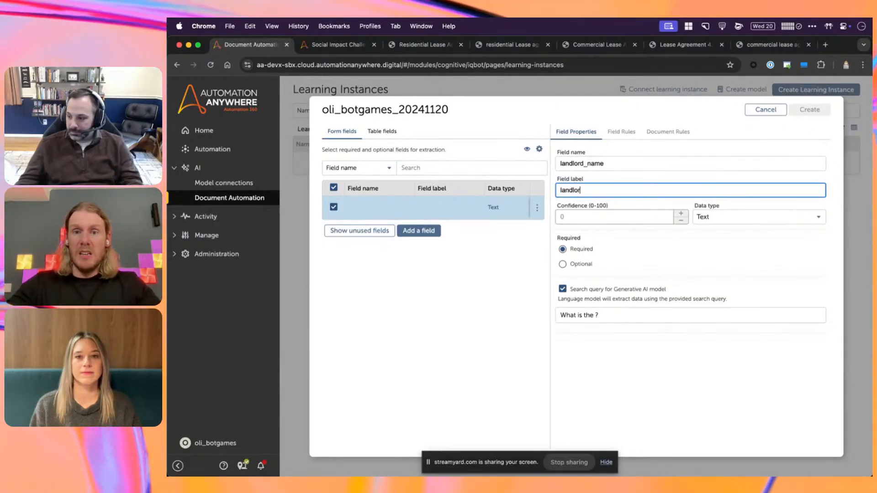
left_click(626, 232)
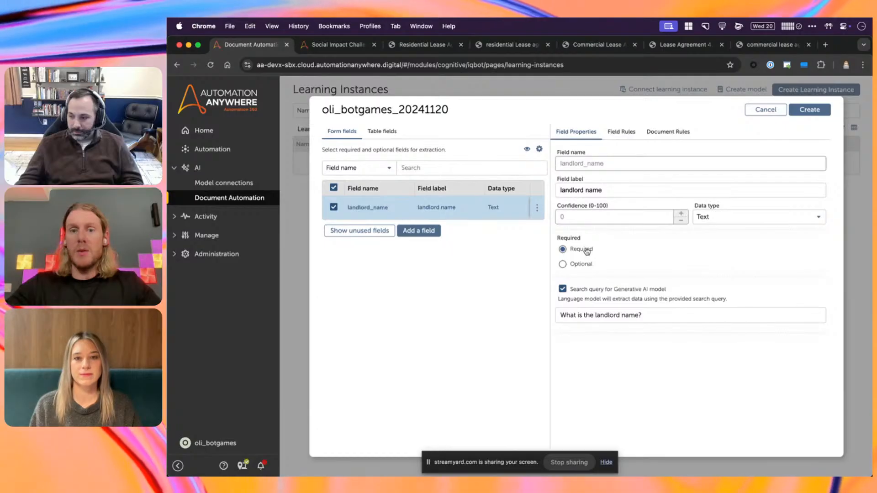
- Change the landlord field's search query to "What is the landlord name in this lease agreement?" and copy the query
left_click(602, 315)
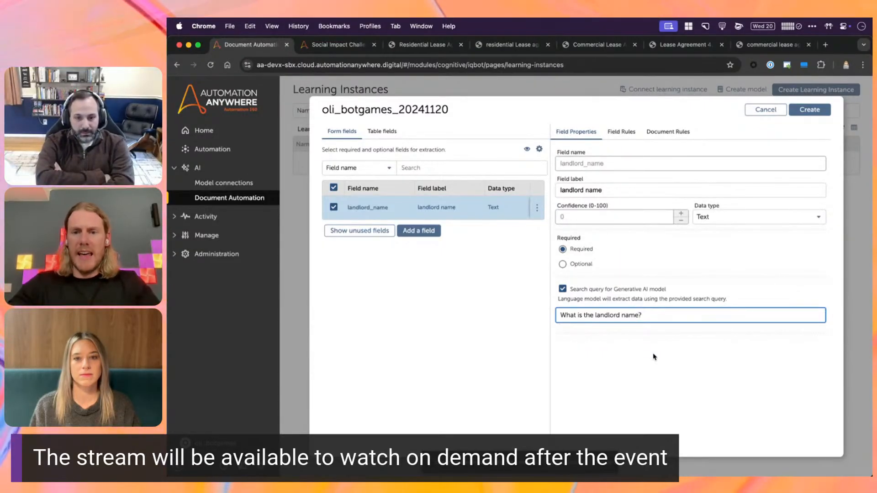
type("in this lease agreement")
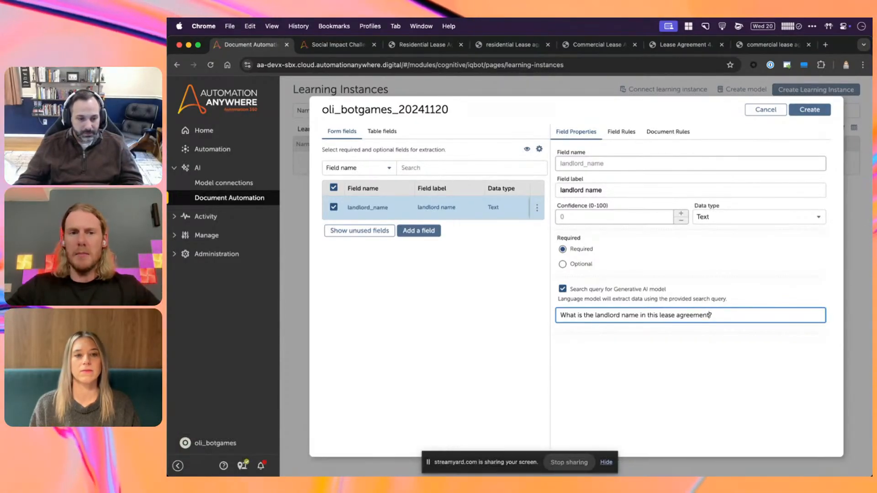
key("super+a")
key("super+c")
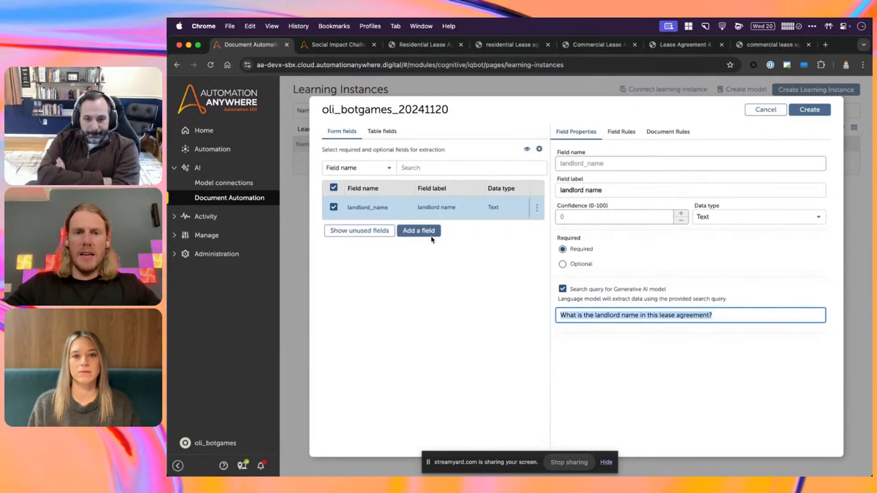
- Add a second form field named tenant_name with the label "tenant name"
left_click(418, 230)
left_click(587, 162)
type("t")
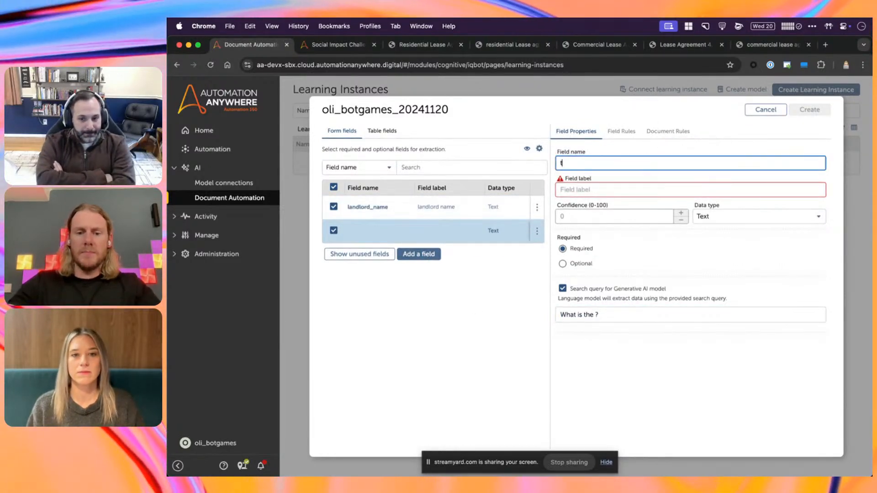
type("enant_name")
key("Tab")
type("tenant name")
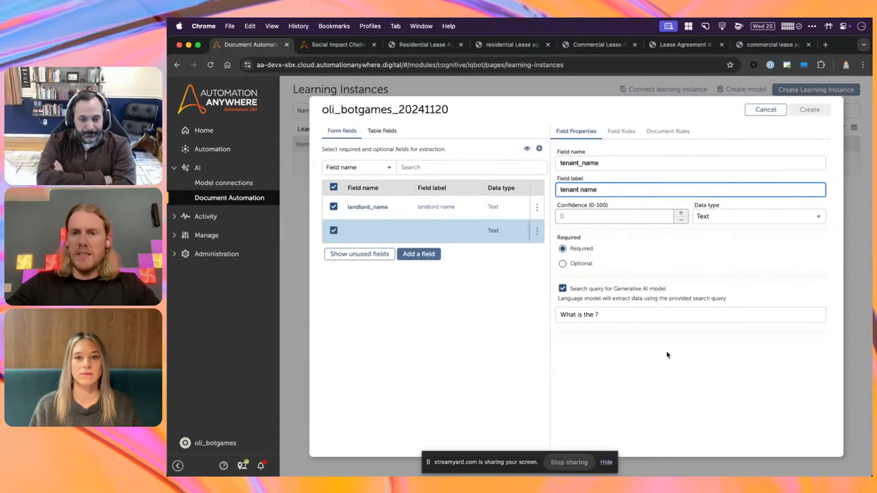
- Reuse the copied query for the tenant field, reworded to "What is the tenant name in this lease agreement?"
left_click(714, 313)
key("super+a")
key("super+v")
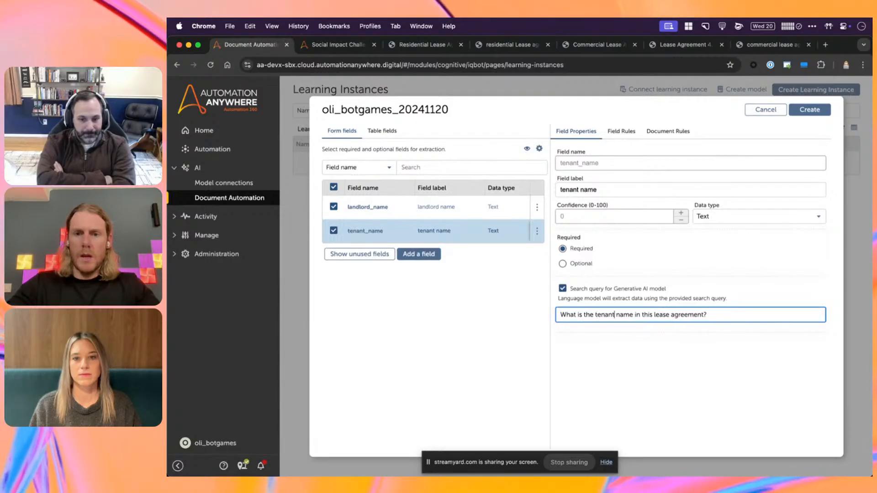
type("t")
- Add a third form field named property_address with the label "property address"
left_click(499, 318)
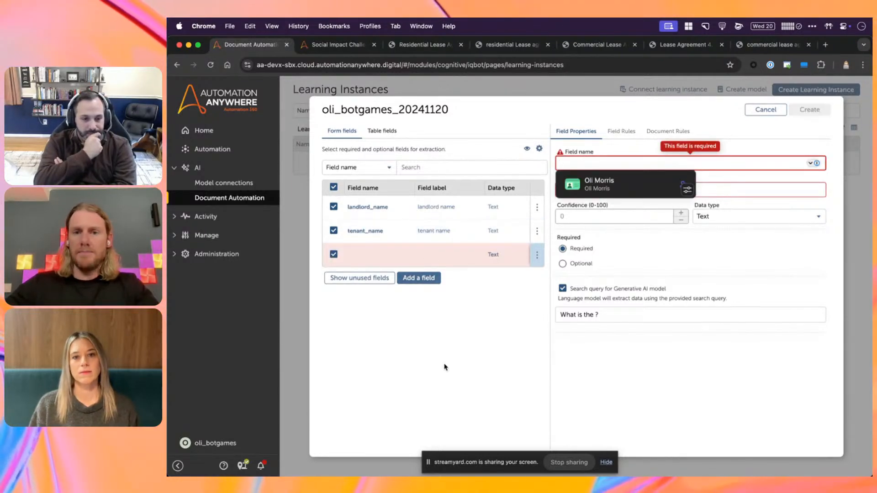
type("property_ad")
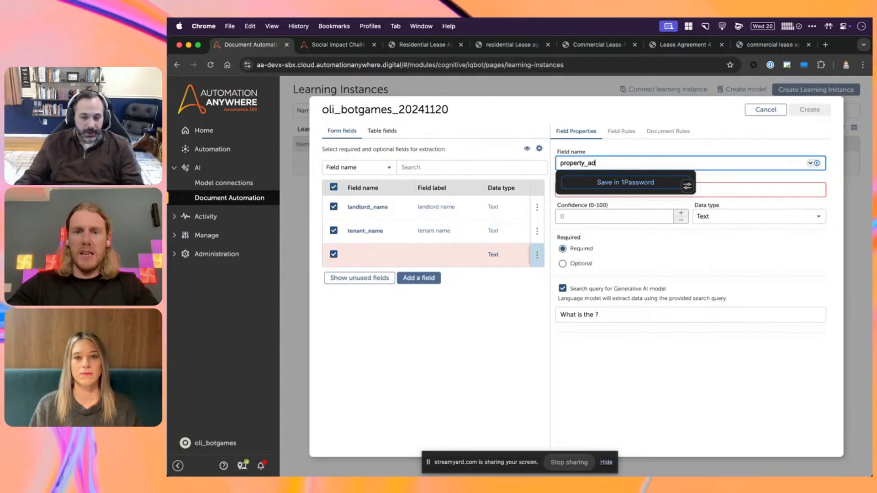
type("dress")
key("Tab")
type("p")
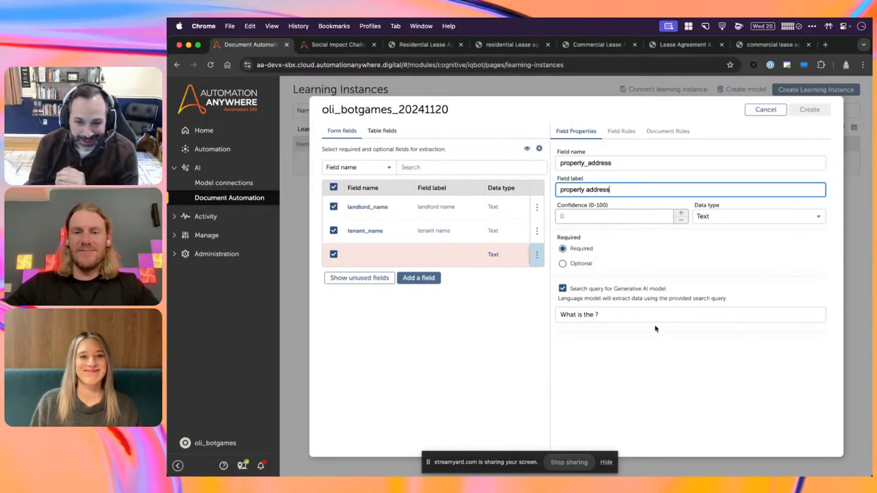
- Extend the property address search query to "What is the property address in the lease agreement?"
double_click(628, 314)
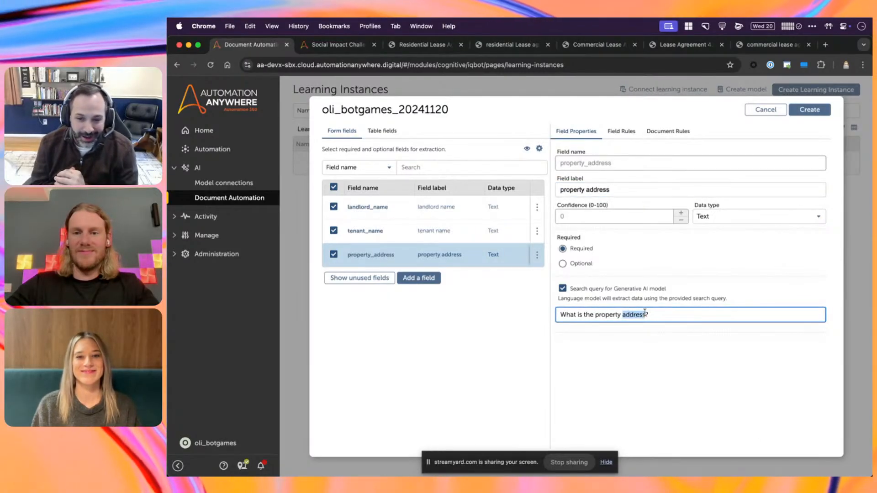
left_click(645, 313)
type("in the lease agreement?")
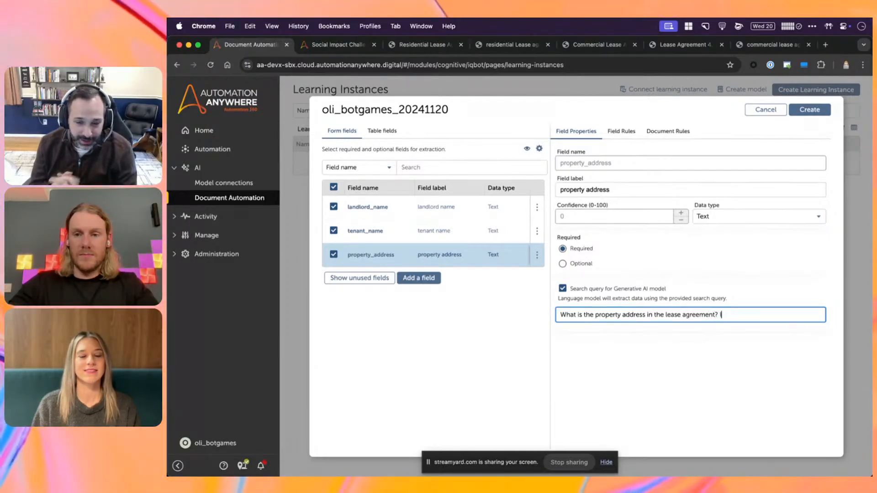
type(" I need")
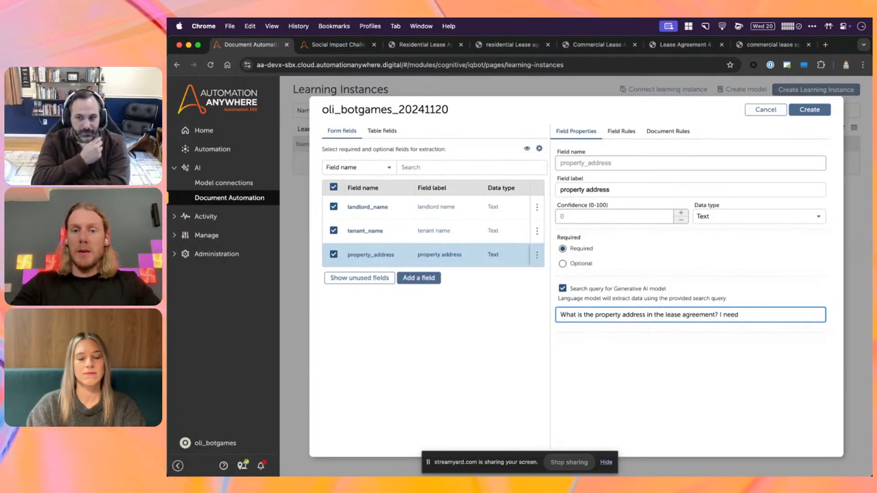
key("BackSpace")
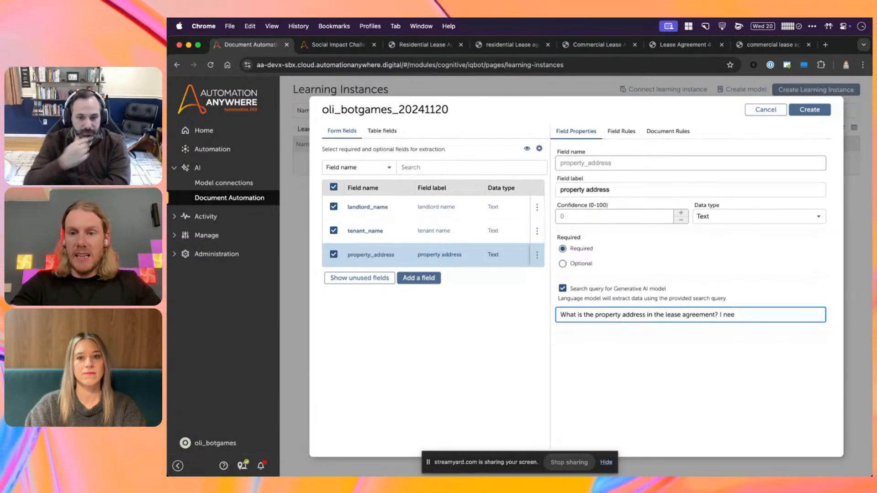
key("BackSpace")
key("BackSpace")
key("BackSpace")
key("BackSpace")
key("BackSpace")
- Append "Do not select the mailing address. I need the number, street, state and zip code" to the property address query
type("Do not")
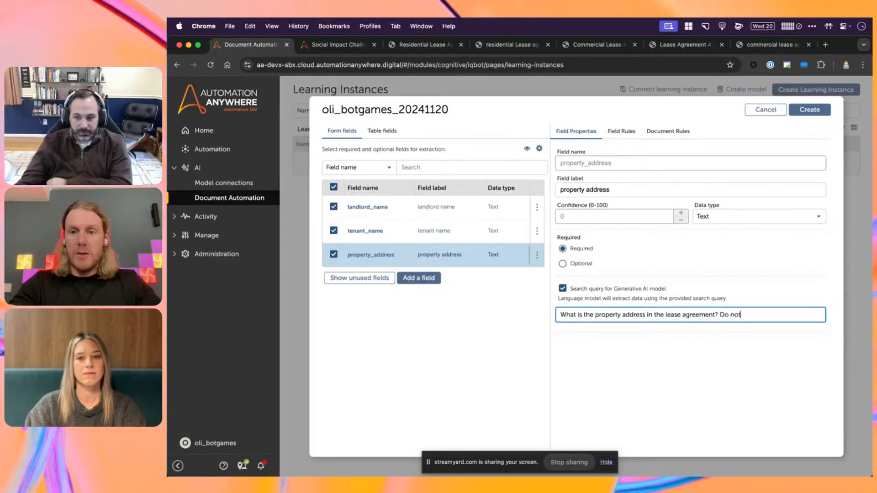
type(" select the mailing ad")
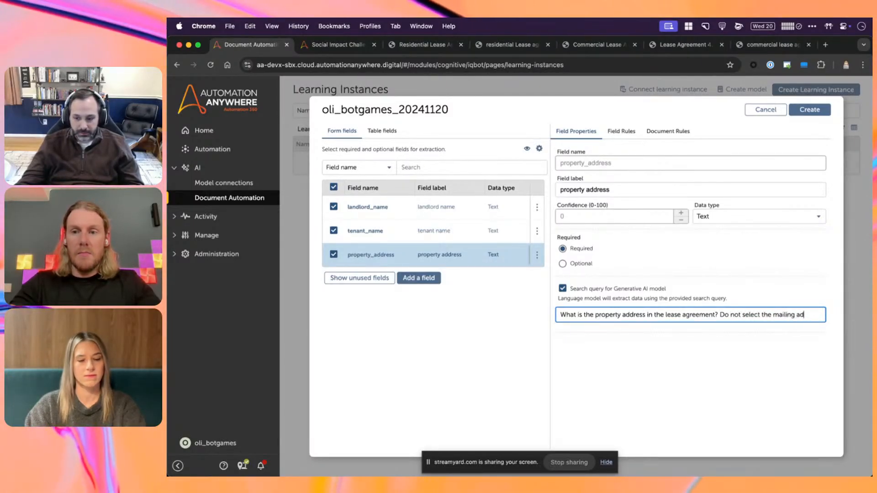
type("dress. In")
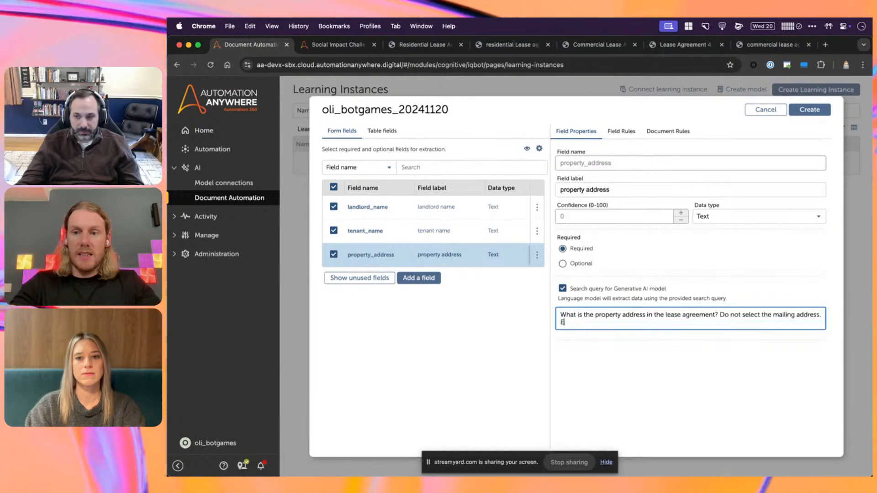
key("BackSpace")
type("need the ")
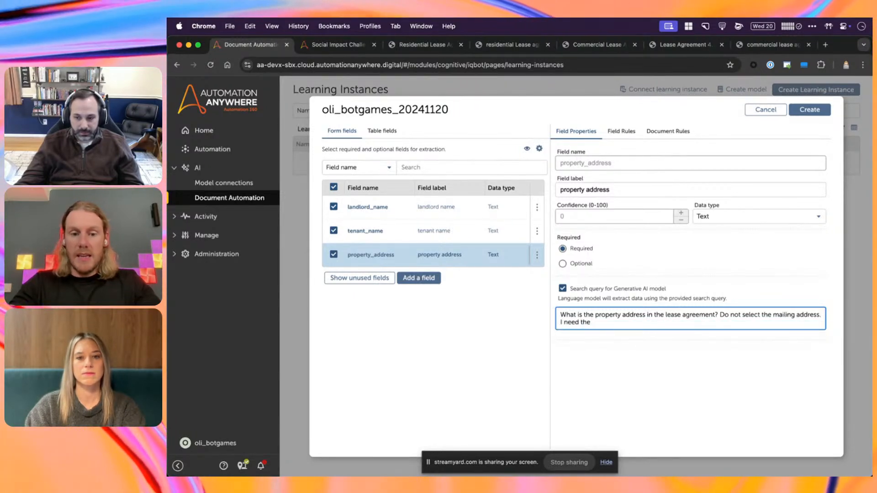
type("number, ")
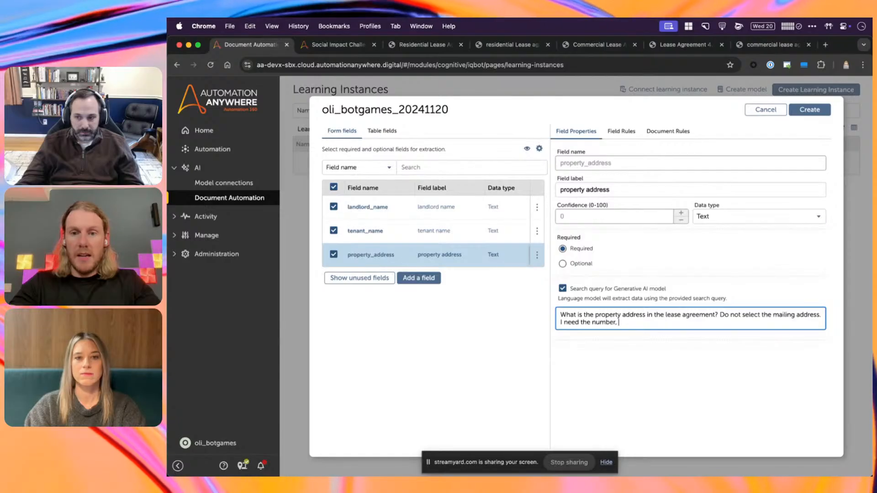
type("street, sta")
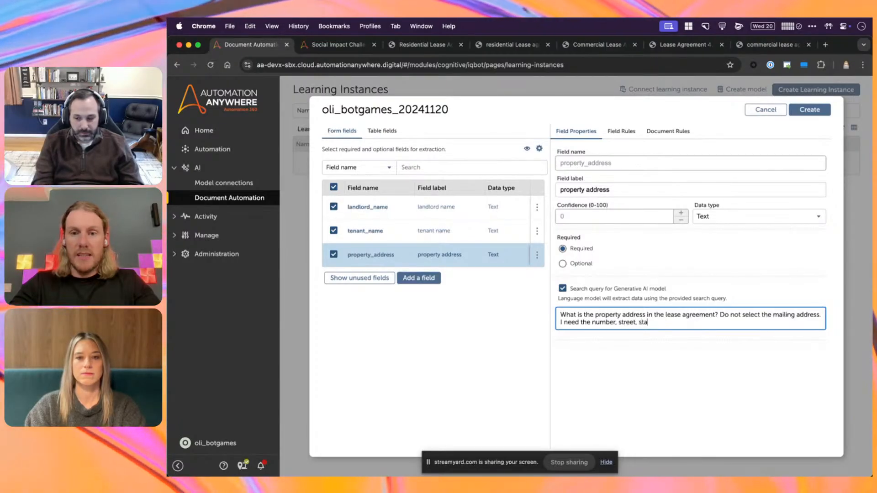
type("te and zip code.")
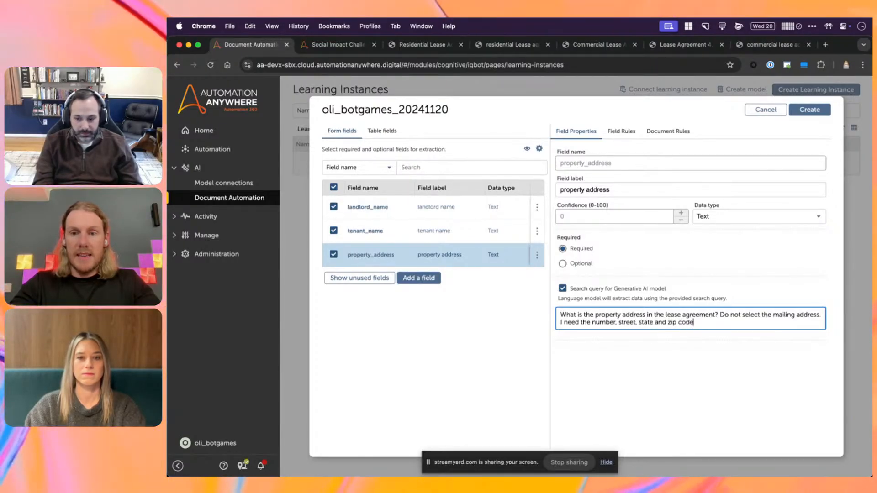
- Set the property address field's data type to Address
left_click(779, 218)
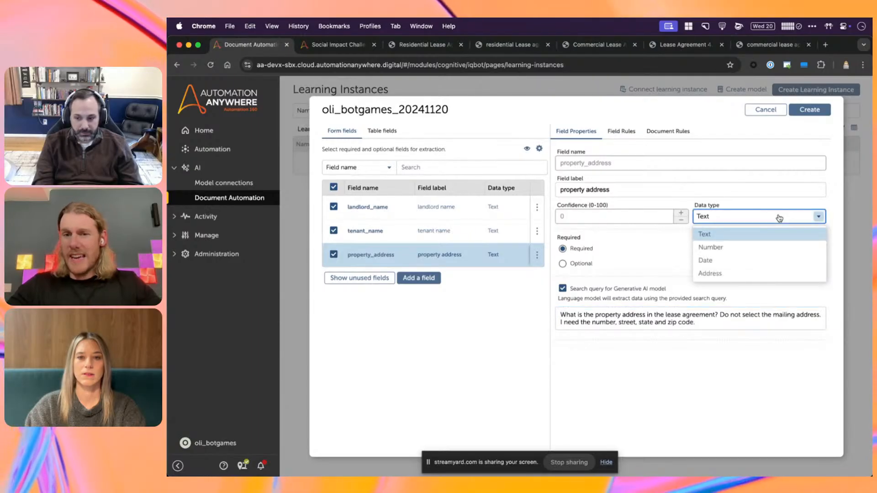
left_click(729, 279)
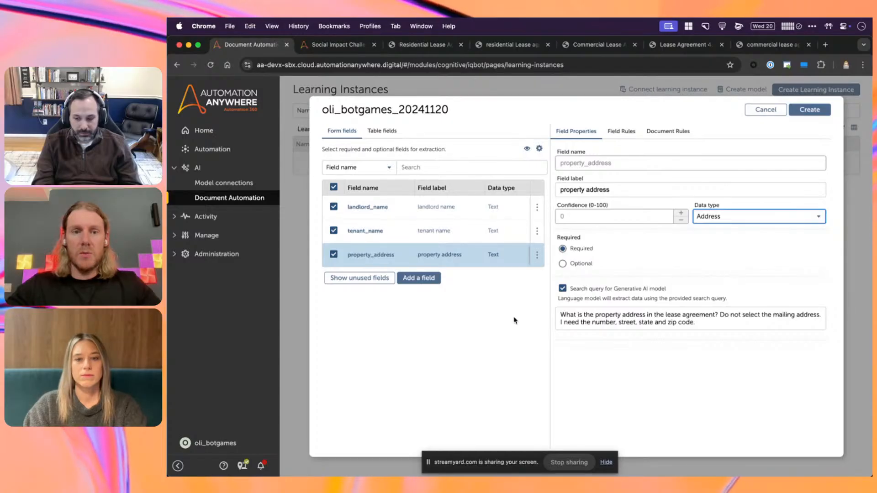
left_click(652, 323)
left_click(463, 324)
- Add a fourth form field named monthly_rent with the label "monthly rent"
left_click(419, 278)
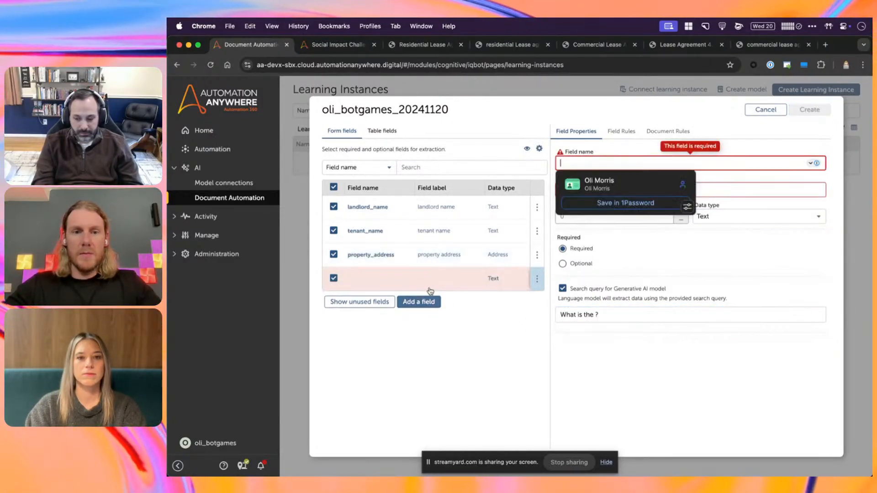
type("monthl")
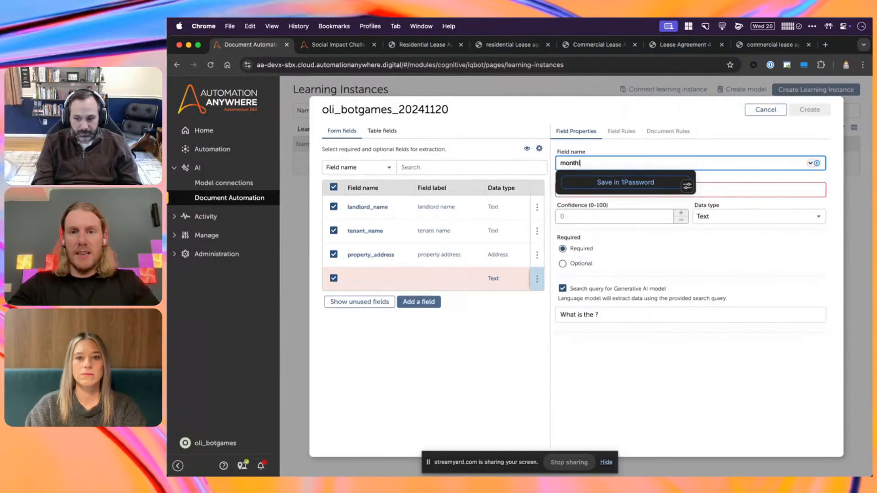
type("y_rent")
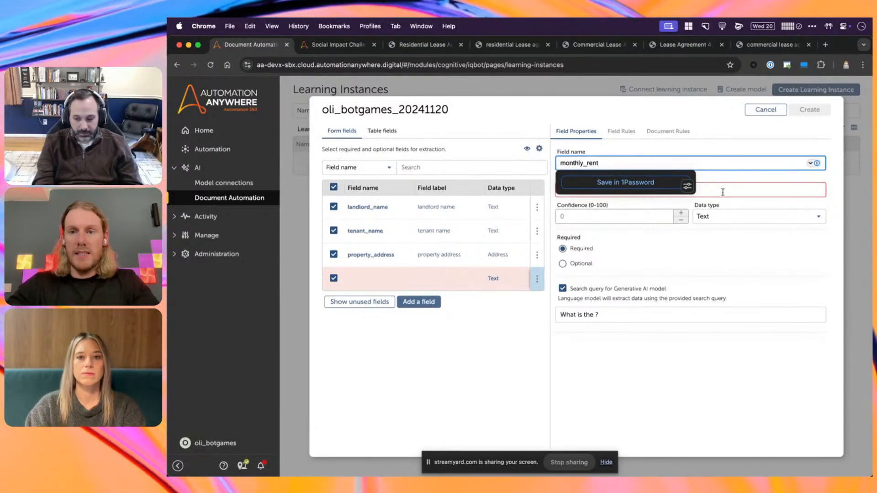
key("Tab")
type("monthly rent")
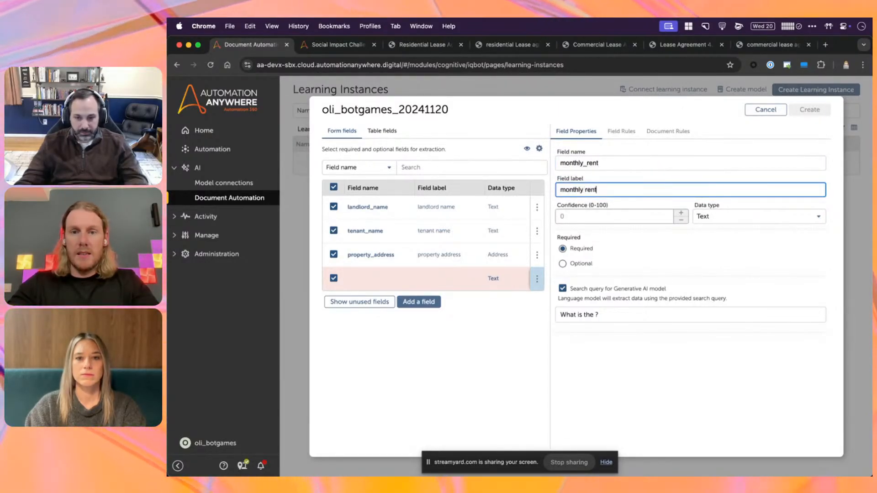
- Set the monthly rent field's data type to Number and enable Format Number
left_click(768, 216)
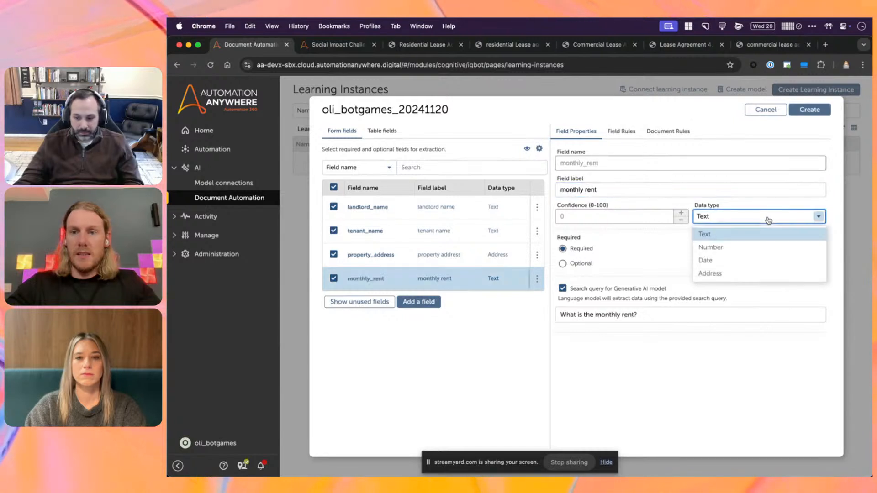
left_click(757, 246)
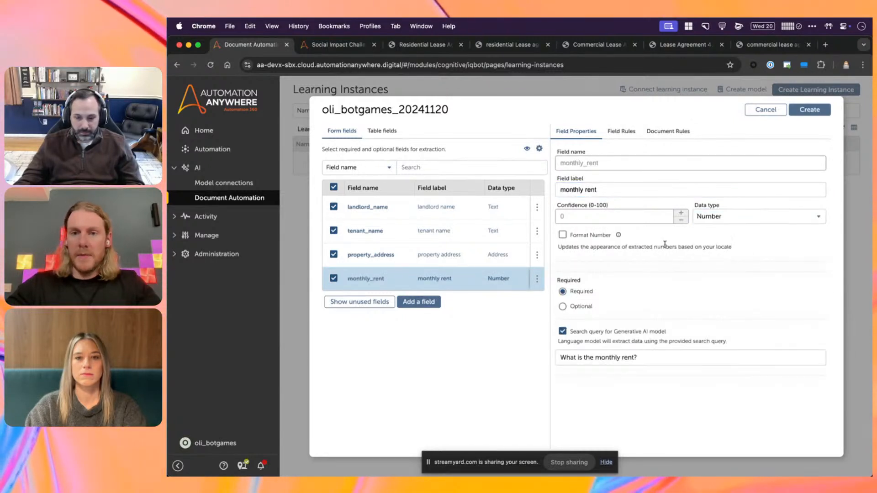
left_click(565, 235)
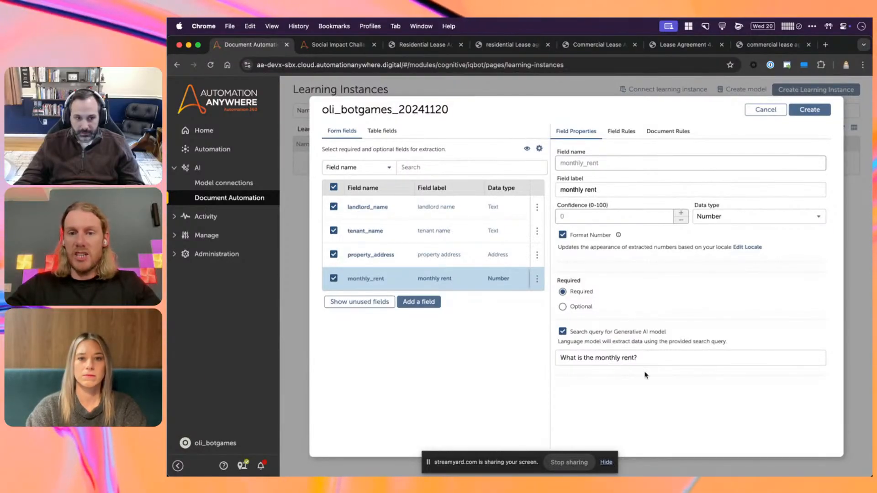
- Extend the monthly rent search query to "What is the monthly rent in the lease agreement?"
left_click(634, 358)
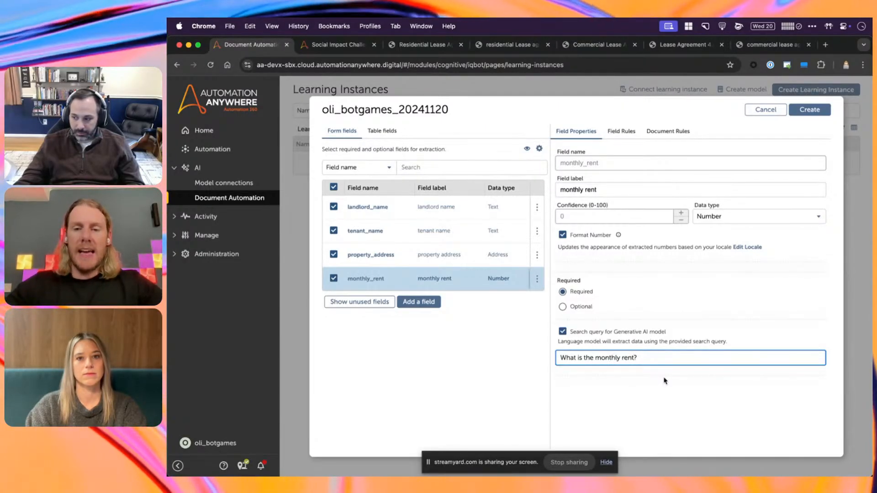
left_click(635, 358)
type("in the lease agreement")
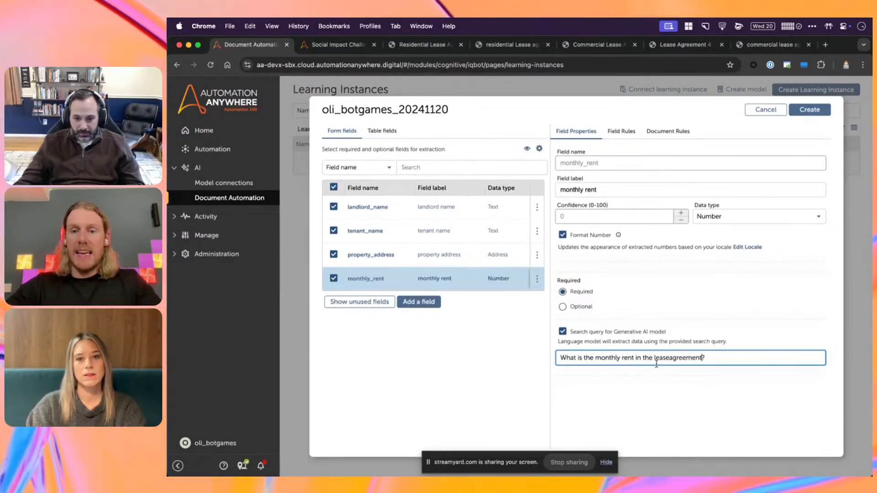
left_click(671, 357)
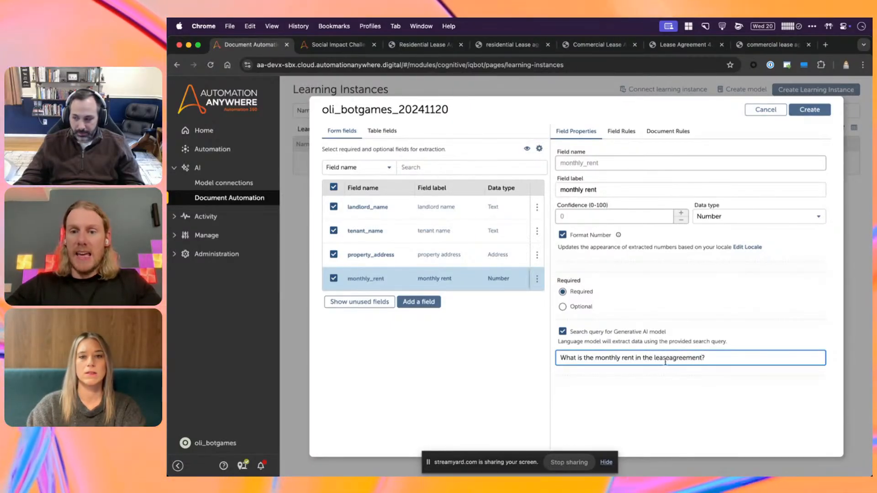
- Add a document rule with the condition that monthly_rent is equal to TBD
left_click(674, 133)
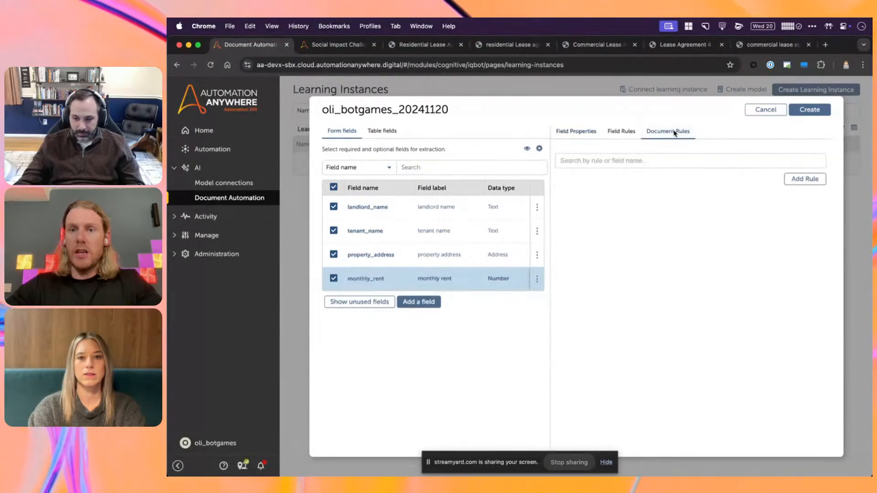
left_click(807, 181)
left_click(585, 203)
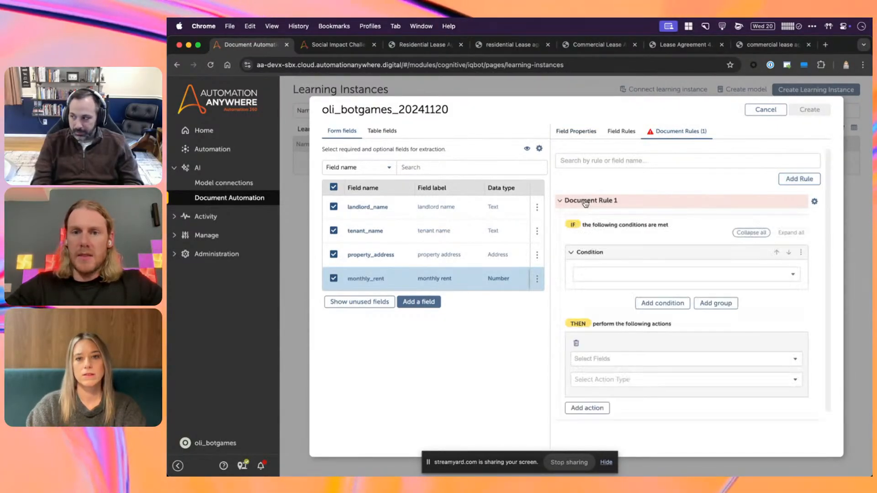
left_click(639, 280)
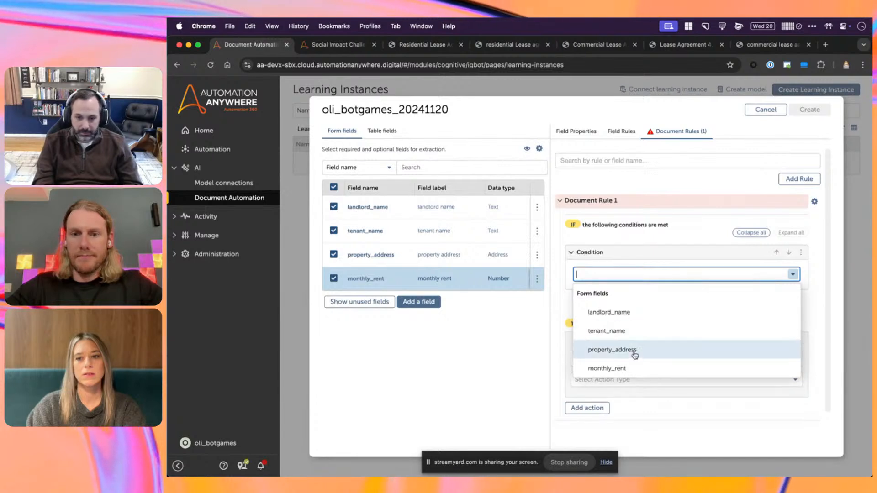
left_click(631, 366)
left_click(624, 301)
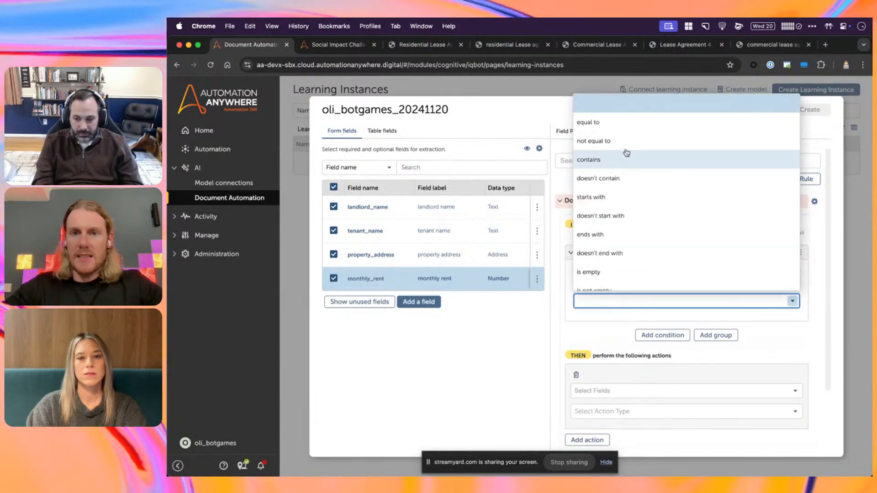
left_click(612, 122)
left_click(621, 318)
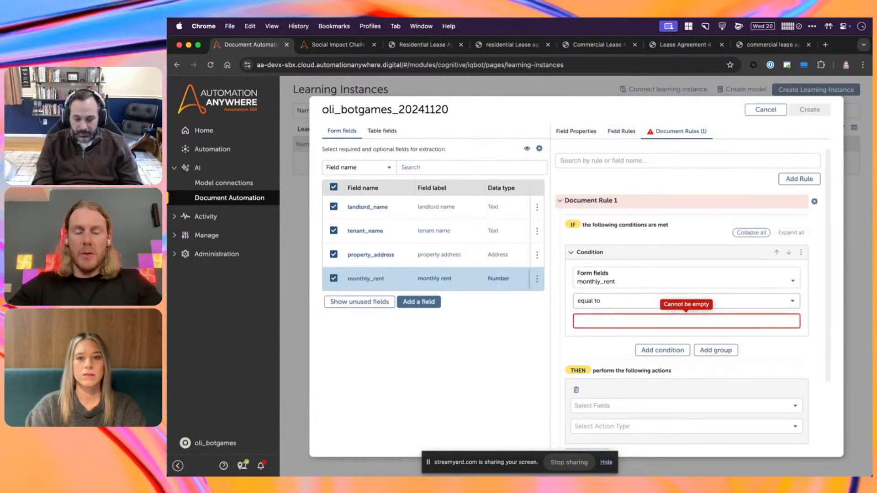
type("TBD")
- Give the document rule an action on monthly_rent that sets its value to 0
scroll(621, 338, "down", 3)
left_click(610, 336)
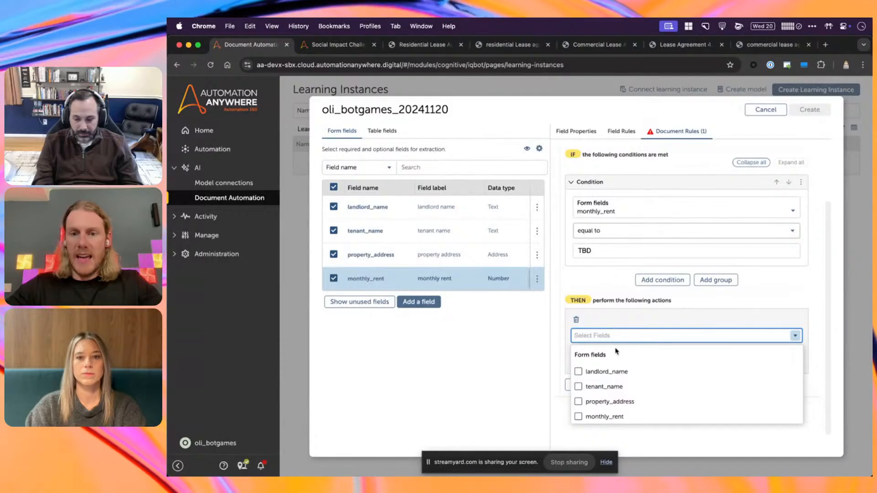
left_click(579, 425)
left_click(687, 363)
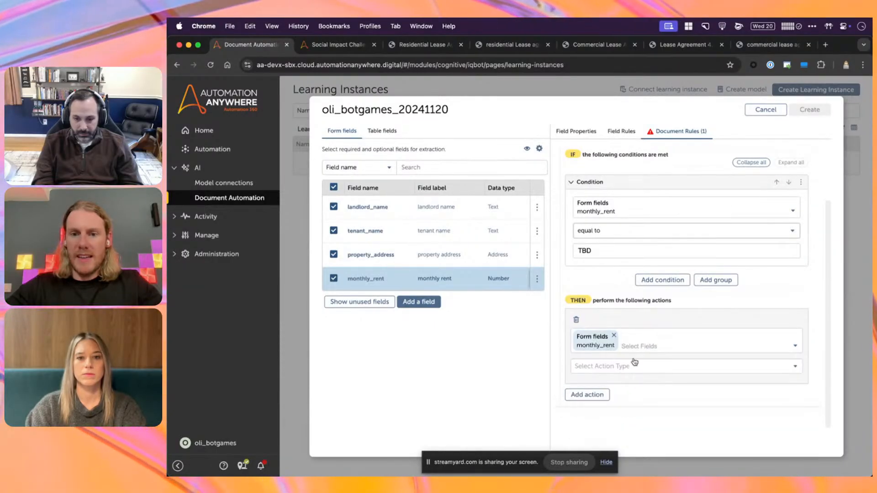
left_click(688, 366)
left_click(627, 401)
left_click(633, 390)
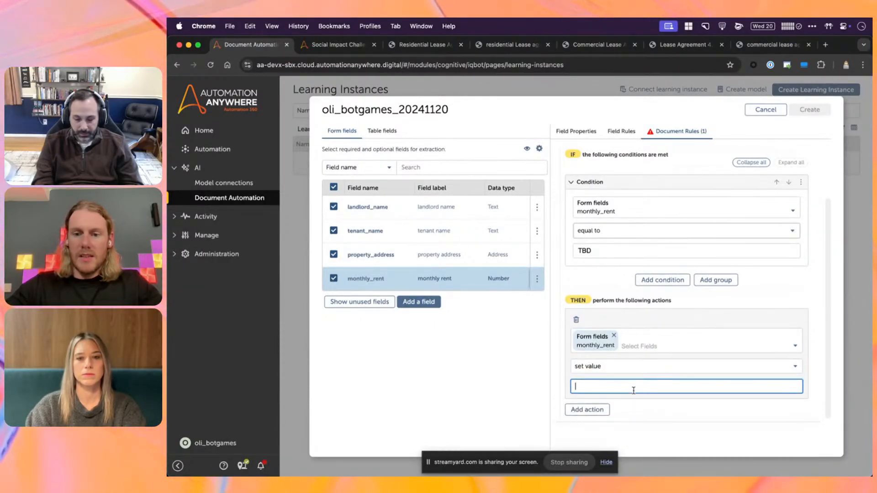
left_click(658, 410)
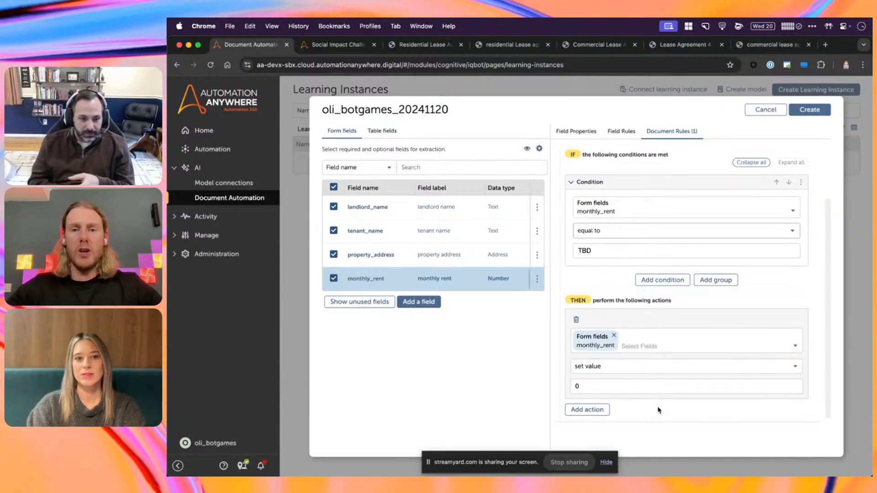
- Remove the document rule for the monthly rent
scroll(729, 309, "up", 3)
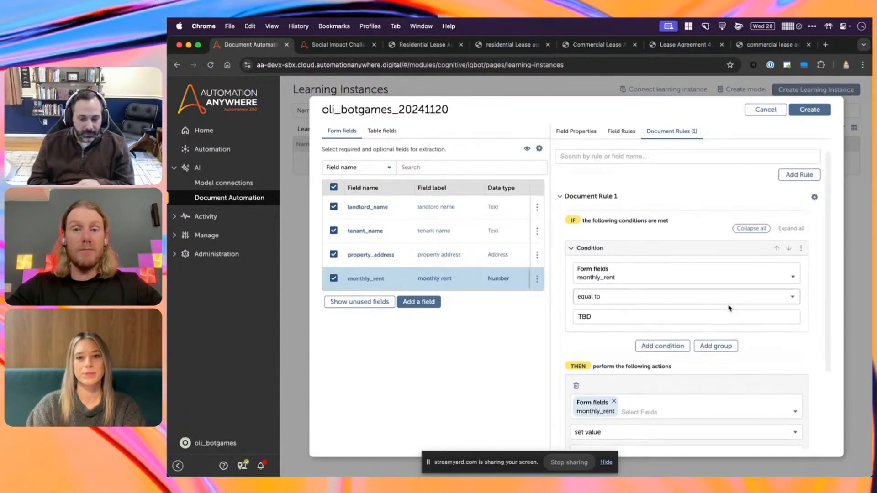
scroll(730, 308, "down", 3)
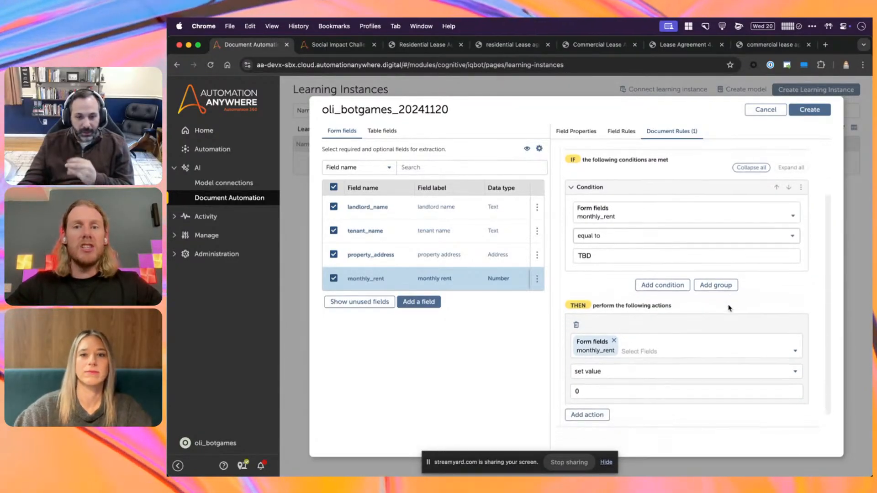
scroll(758, 299, "up", 2)
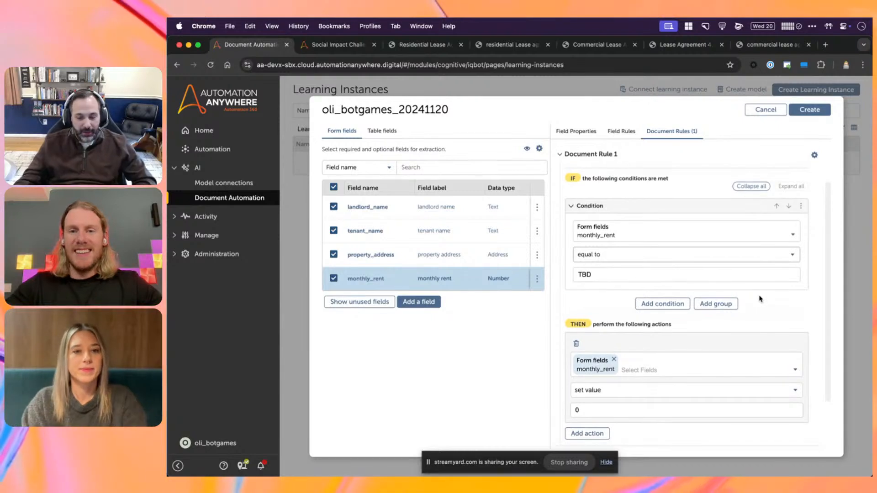
scroll(789, 305, "down", 1)
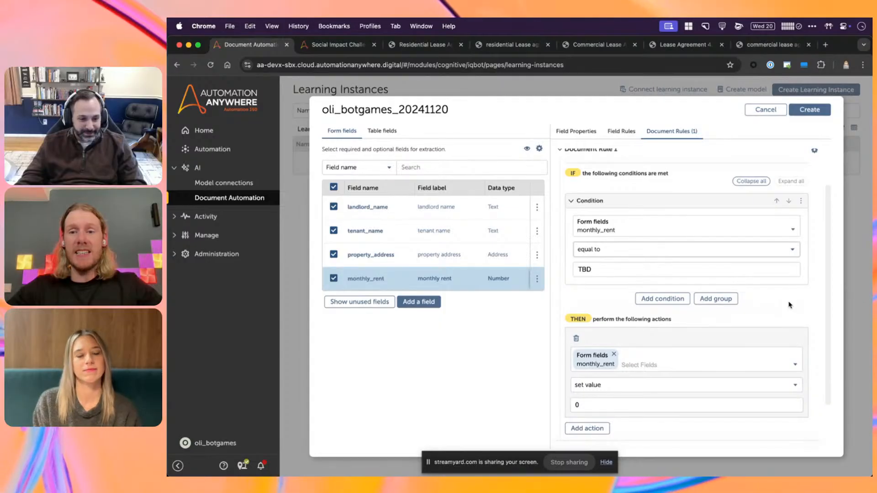
scroll(789, 304, "up", 2)
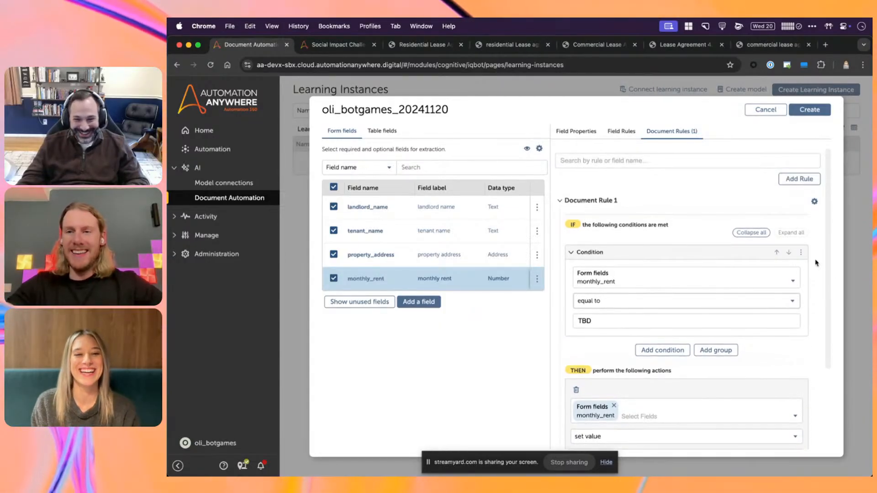
left_click(814, 203)
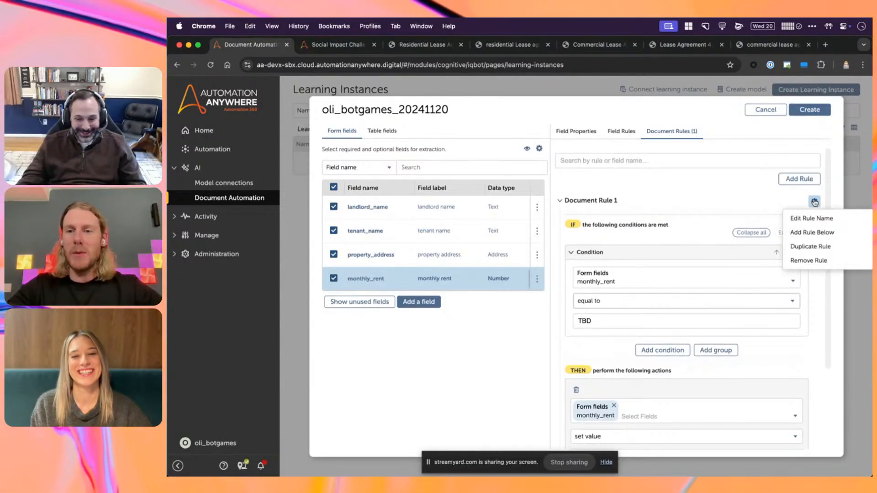
left_click(804, 263)
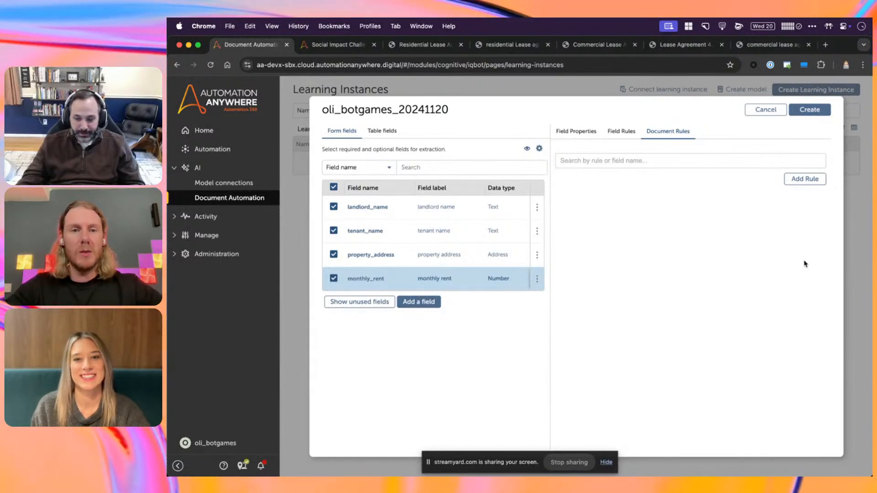
- Return to the monthly_rent field's properties and re-enter its label as "monthly rent"
left_click(590, 133)
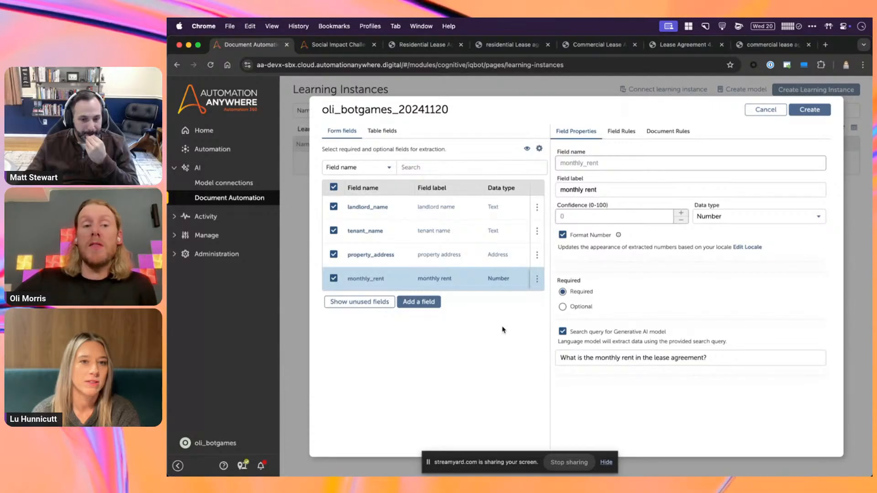
double_click(617, 192)
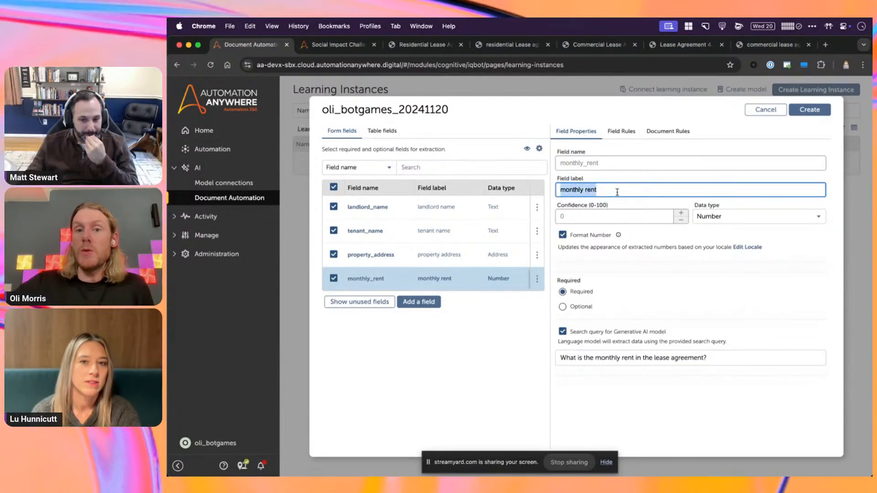
left_click(633, 177)
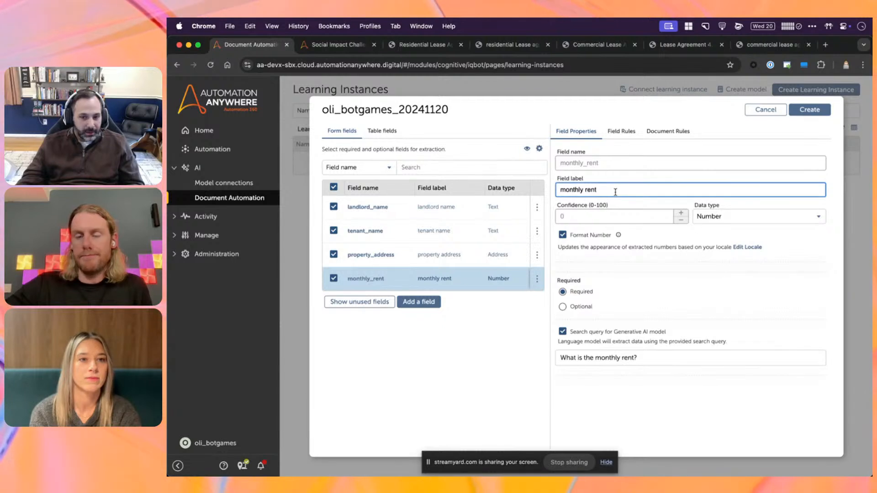
- Add a test form field named "fdsss fds" with the label "fdsfdsfds" and select its label for editing
left_click(430, 303)
type("fdsss fds")
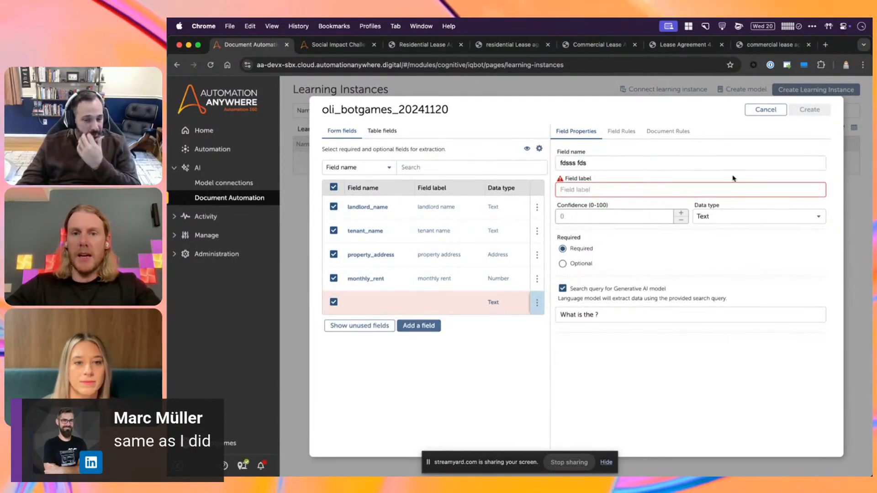
left_click(655, 188)
type("fdsfdsfds")
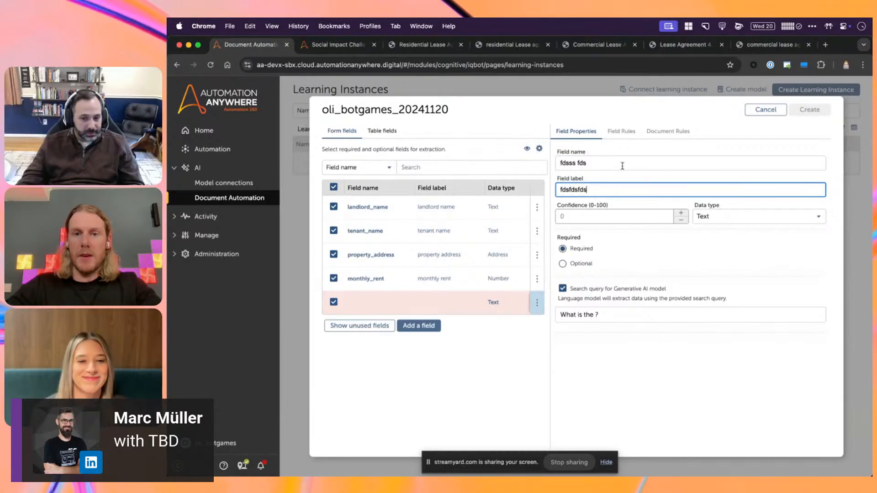
left_click(627, 168)
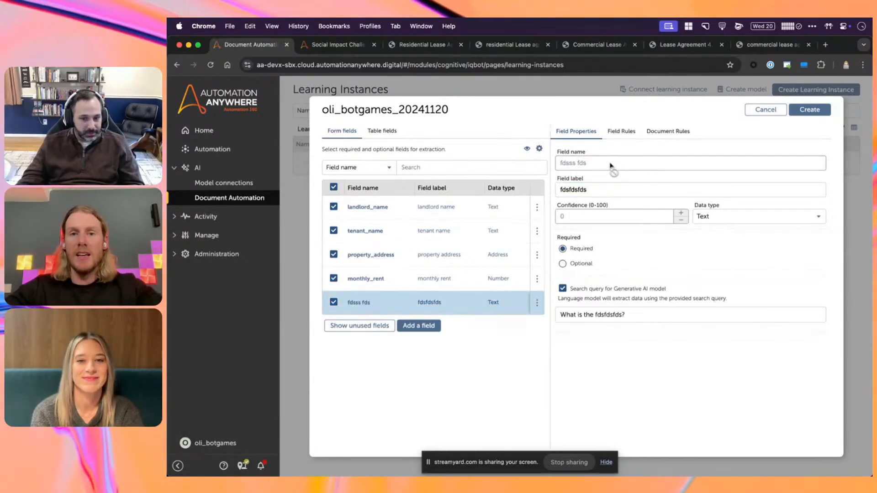
left_click(607, 189)
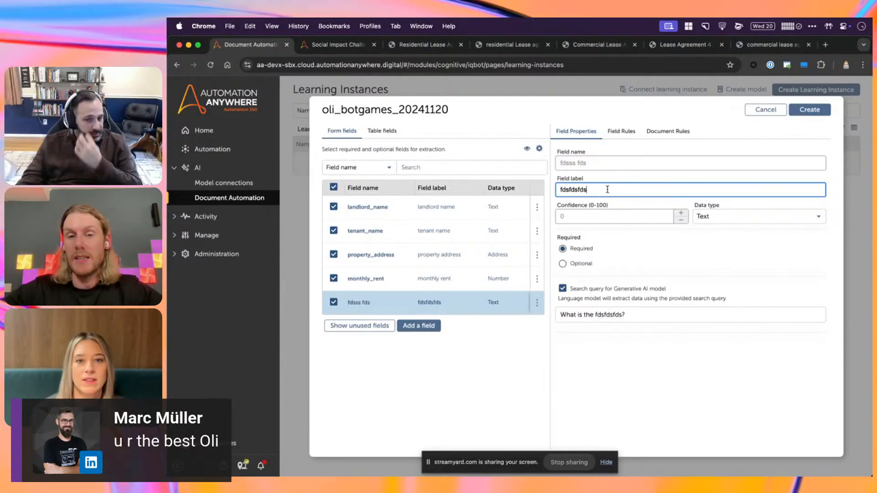
- Delete the test form field "fdsss fds" from the learning instance
left_click(539, 308)
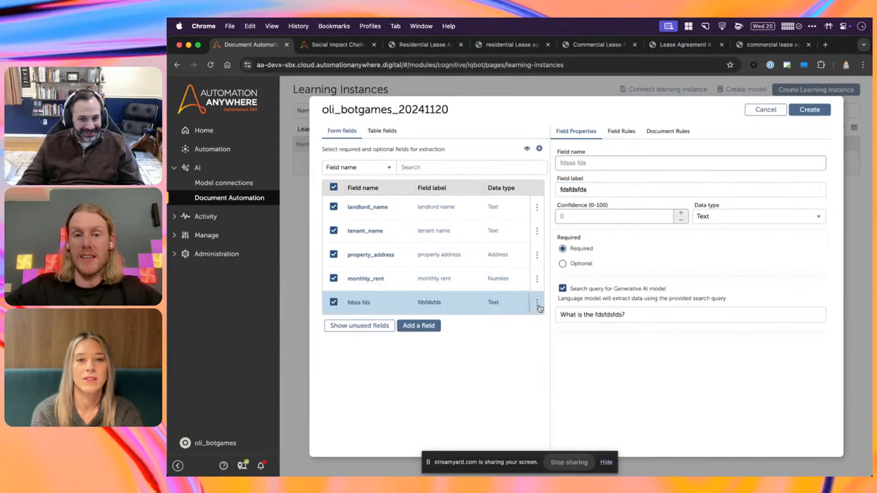
left_click(538, 305)
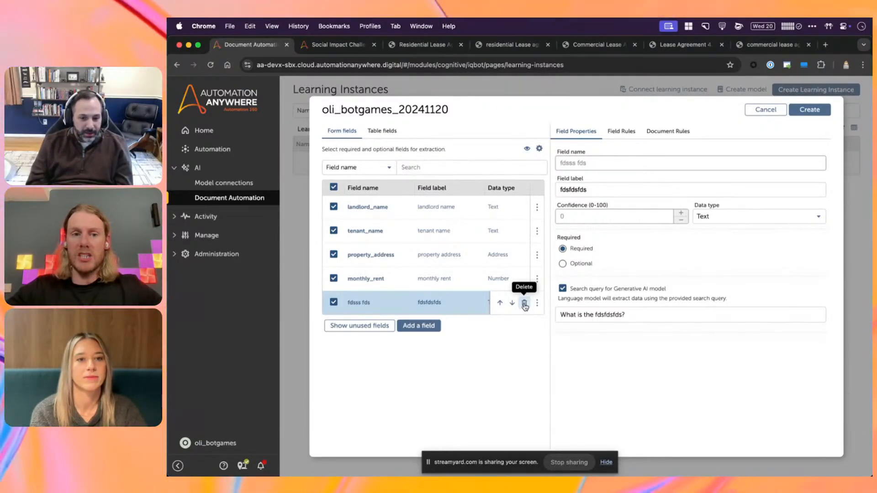
left_click(524, 304)
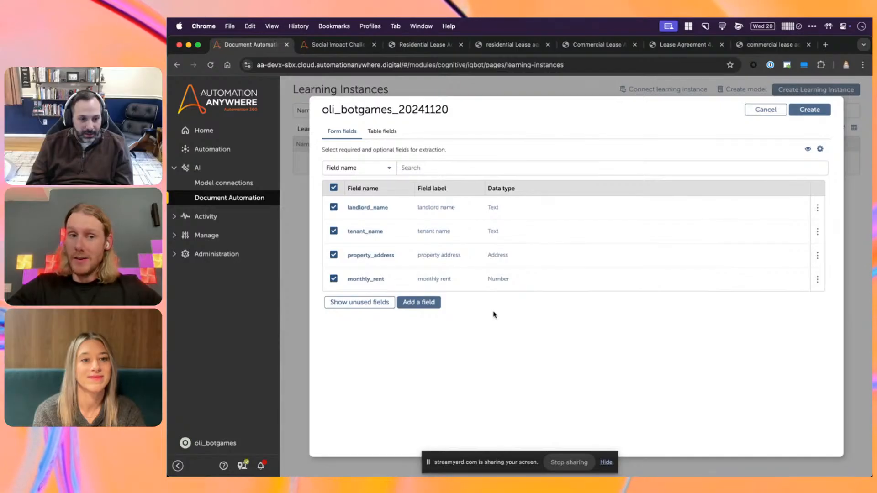
- Add a form field named "lease_type" with the label "lease type"
left_click(415, 303)
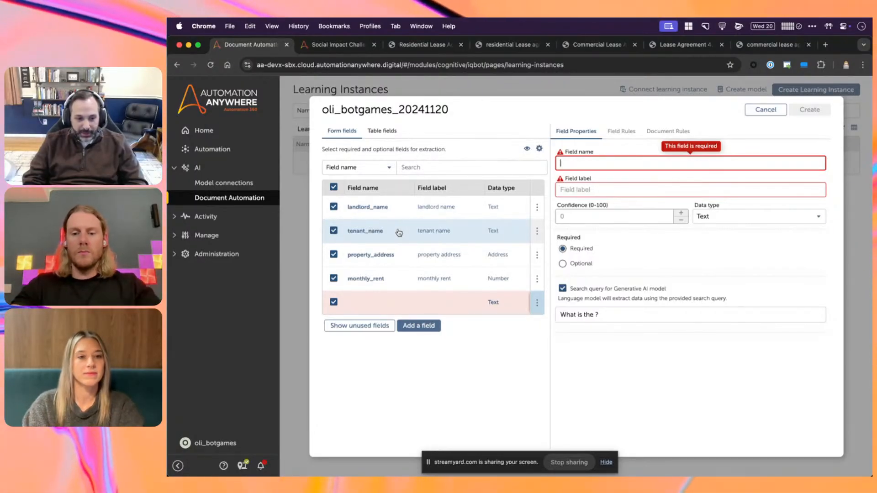
type("lease")
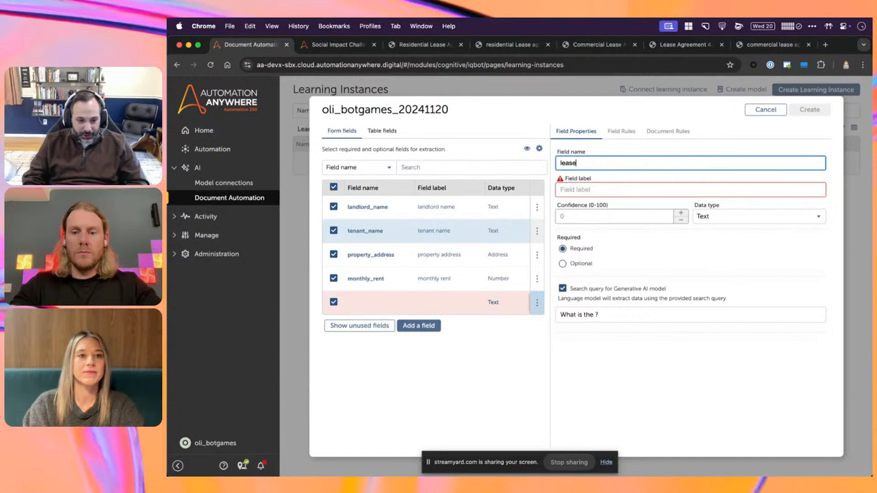
type("_type")
key("Tab")
type("lease type")
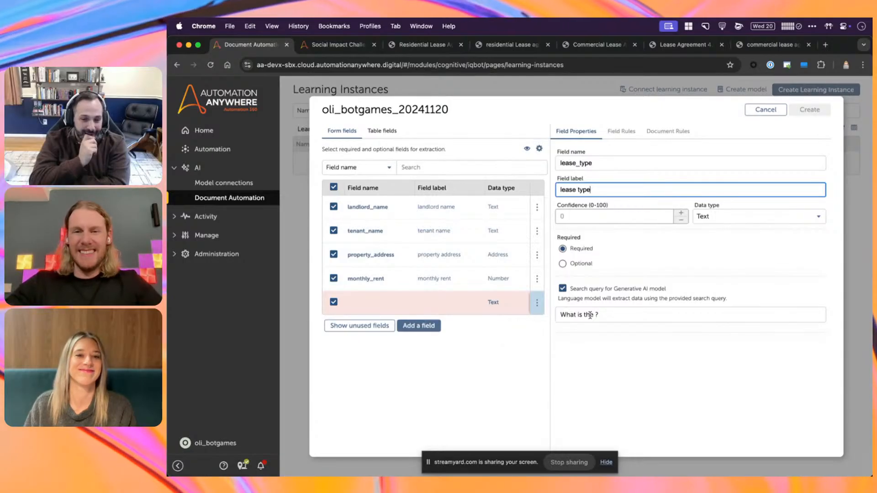
- Extend the lease_type search query with: It needs to be one of either "Residential" or "Commercial"
left_click(625, 316)
left_click(639, 314)
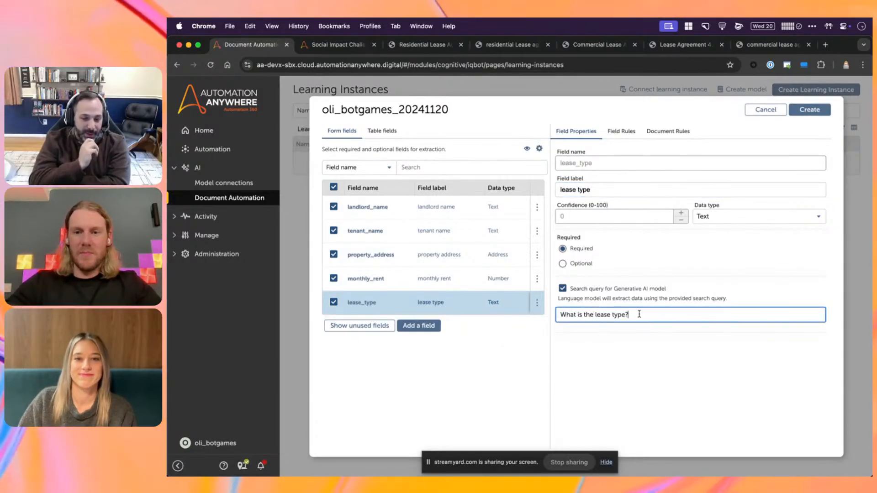
type("It needs to ")
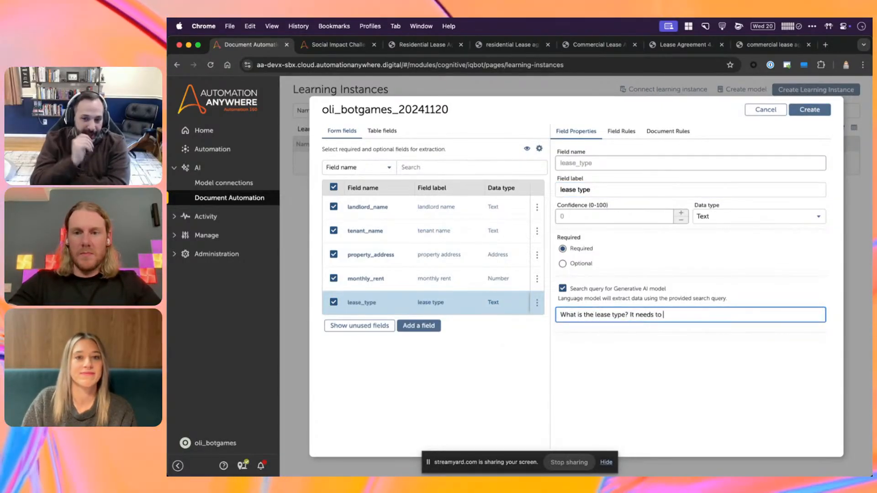
type("be one of either \"Residential\" or \"Commercial")
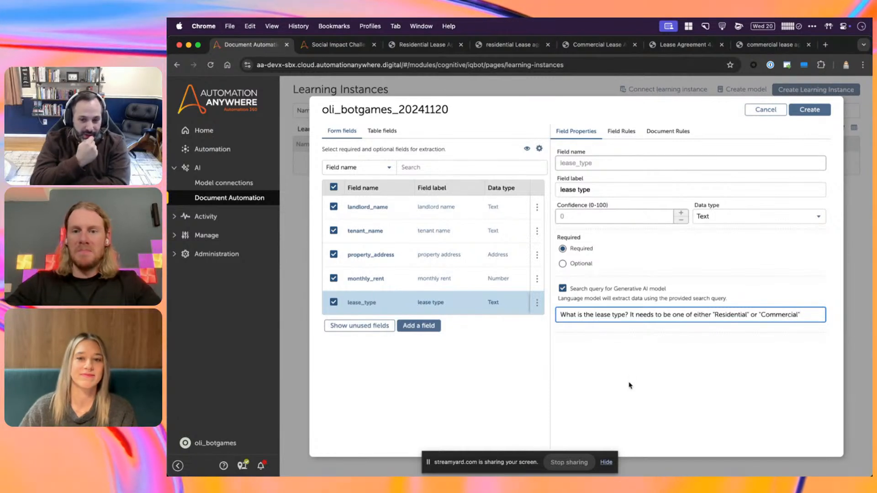
left_click(629, 385)
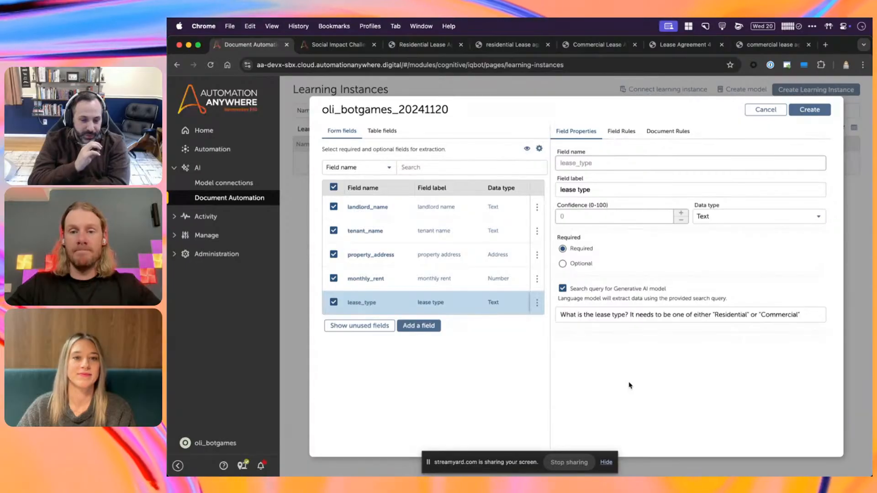
- Insert "in this document" after "lease type" in the lease_type search query
left_click(625, 311)
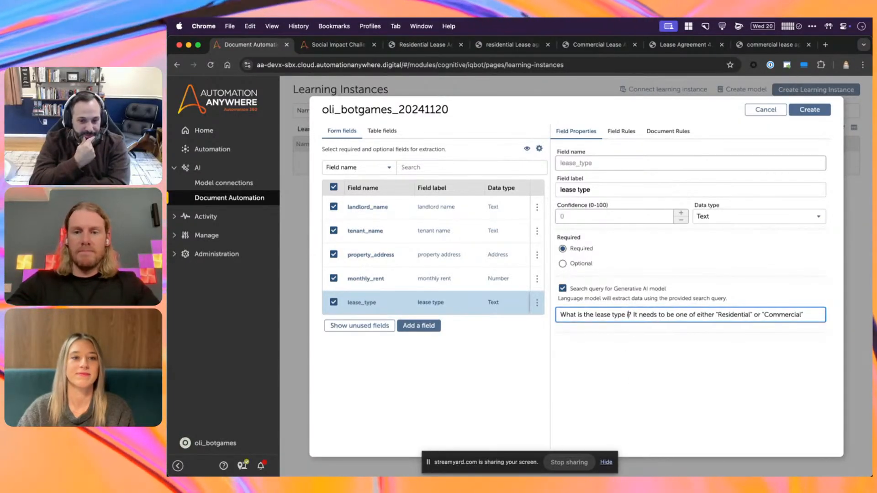
type("in this document")
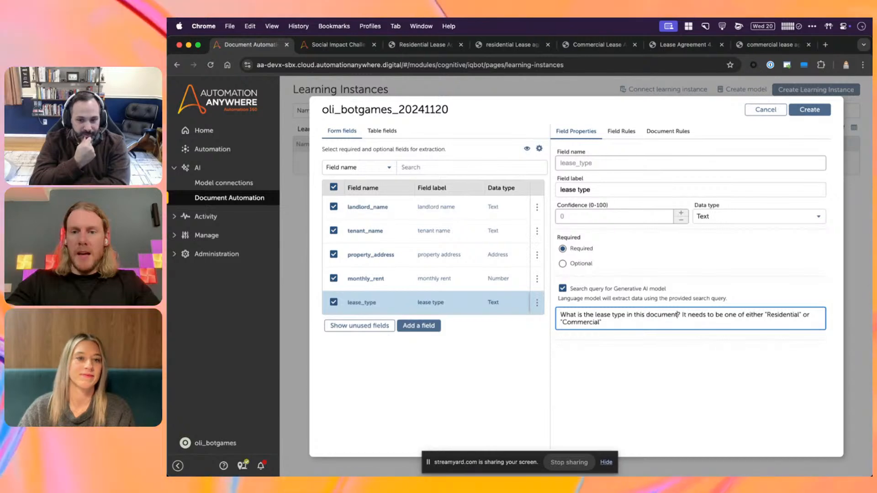
left_click(659, 361)
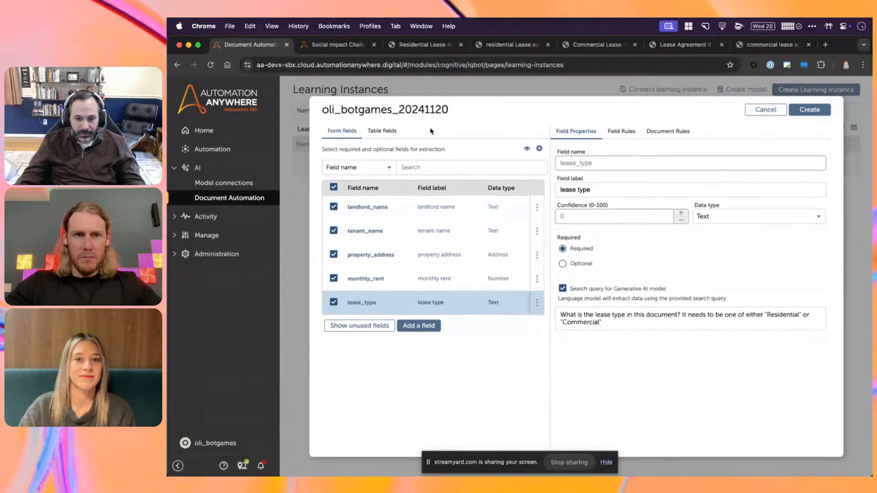
- Check the Type of Lease options on the Social Impact Challenge page against the lease_type query in the learning instance
left_click(338, 44)
scroll(521, 297, "down", 5)
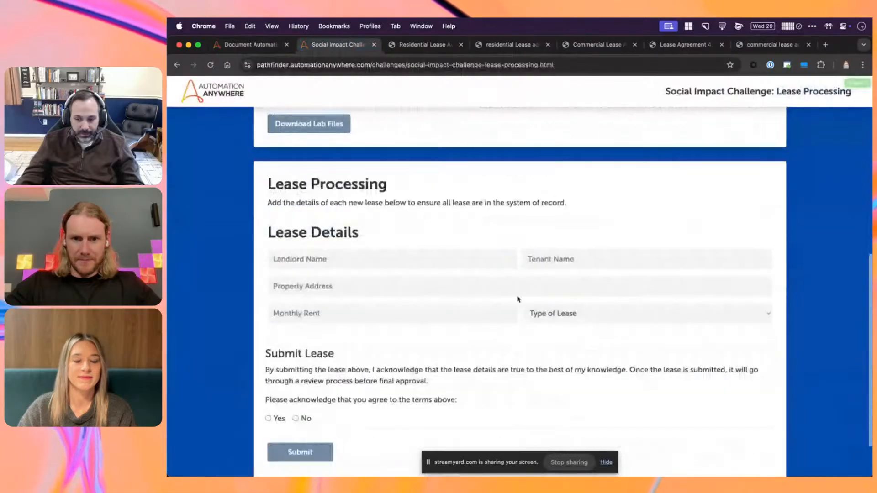
left_click(579, 316)
left_click(484, 339)
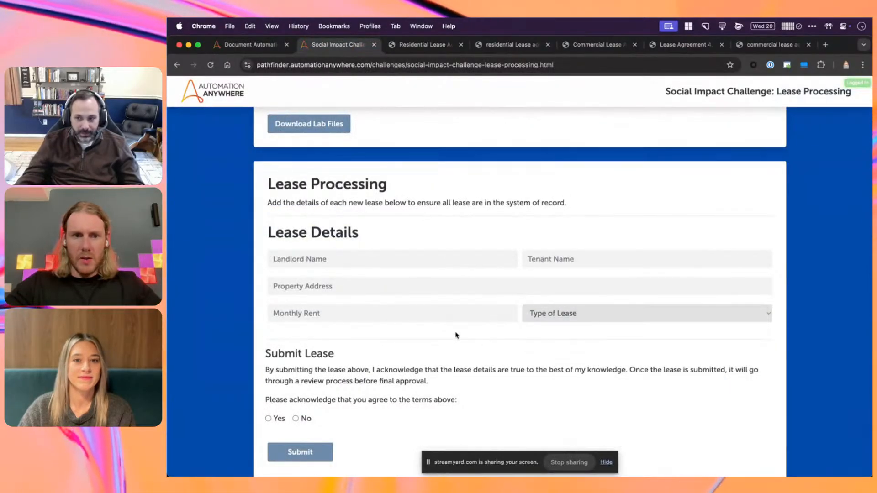
left_click(249, 44)
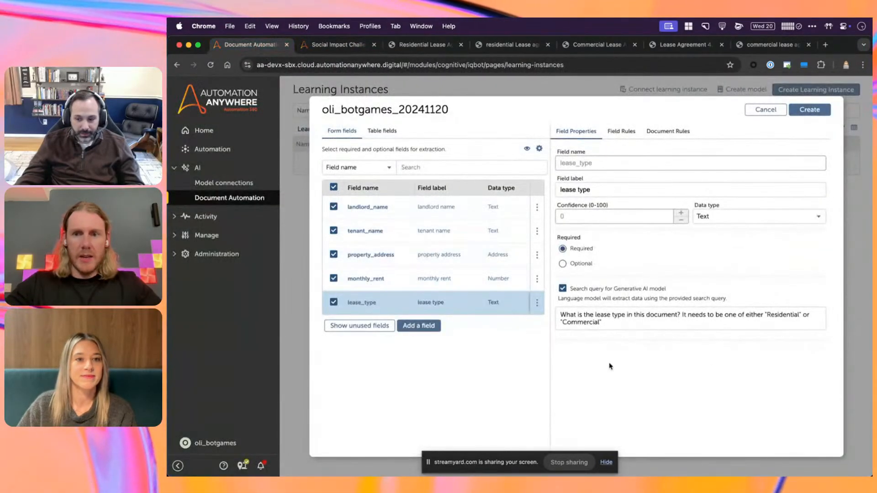
left_click(630, 325)
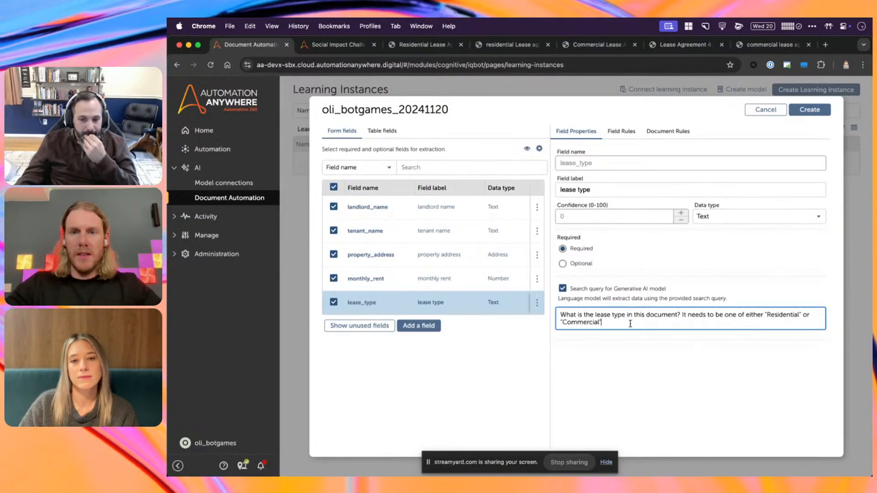
- Change the monthly_rent search query to "What is the monthly rent in the lease agreement?"
left_click(469, 275)
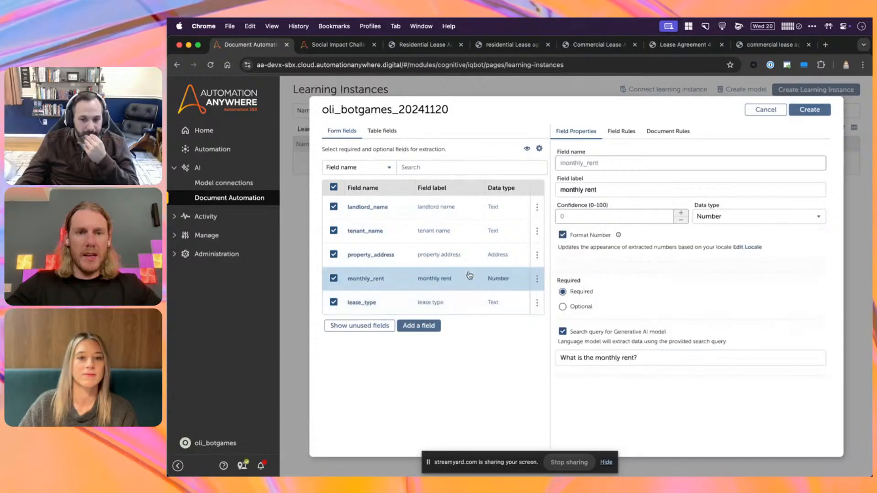
left_click(634, 357)
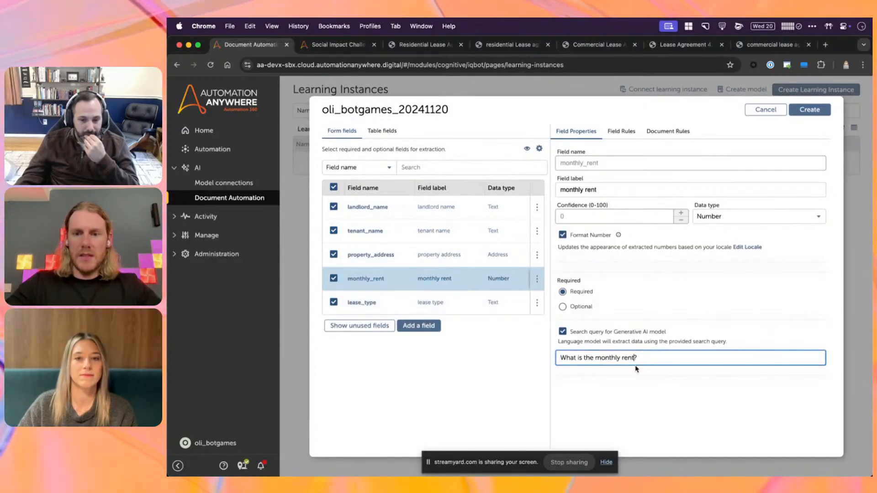
type("in the leae")
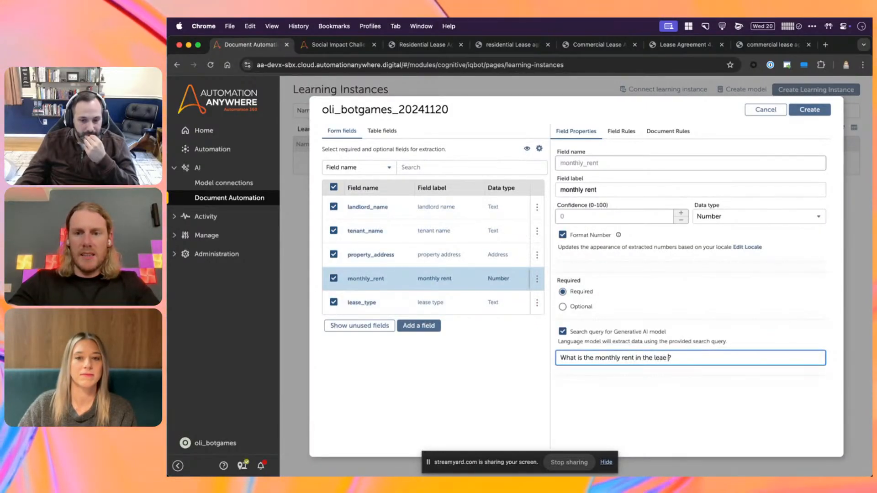
key("BackSpace")
key("BackSpace")
type("se a")
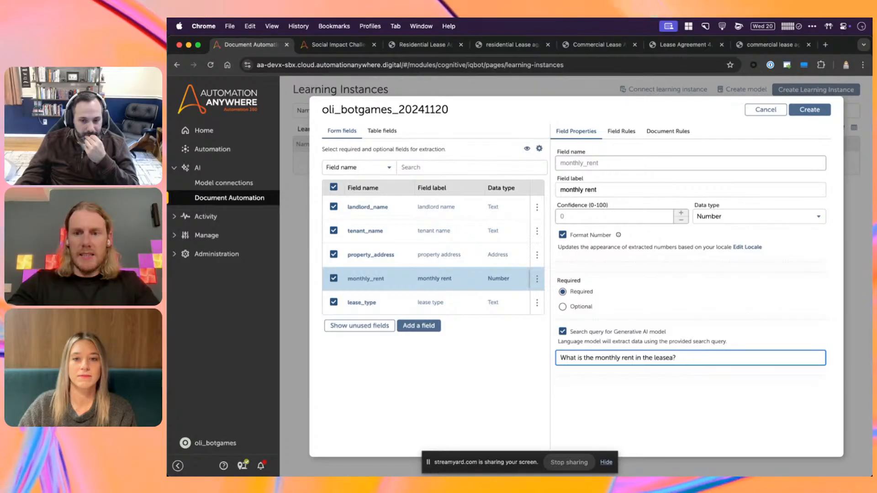
type("greement")
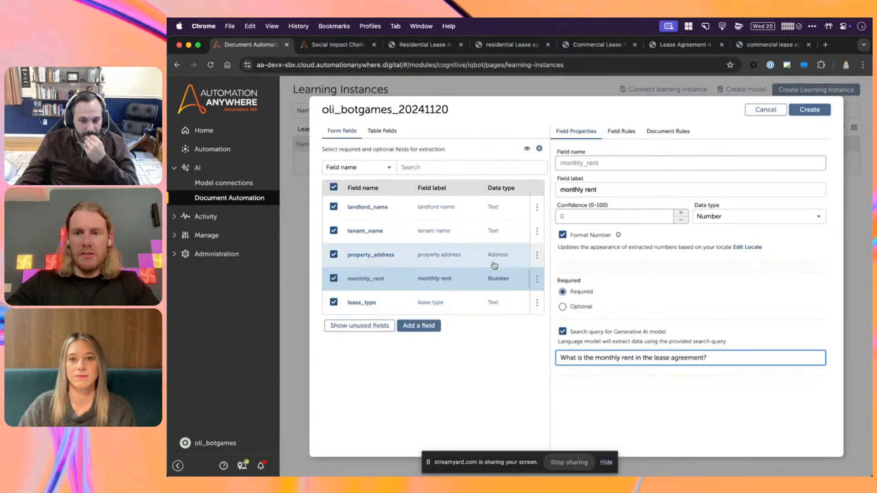
- Review the property_address and lease_type queries, and create the oli_botgames_20241120 learning instance
left_click(485, 258)
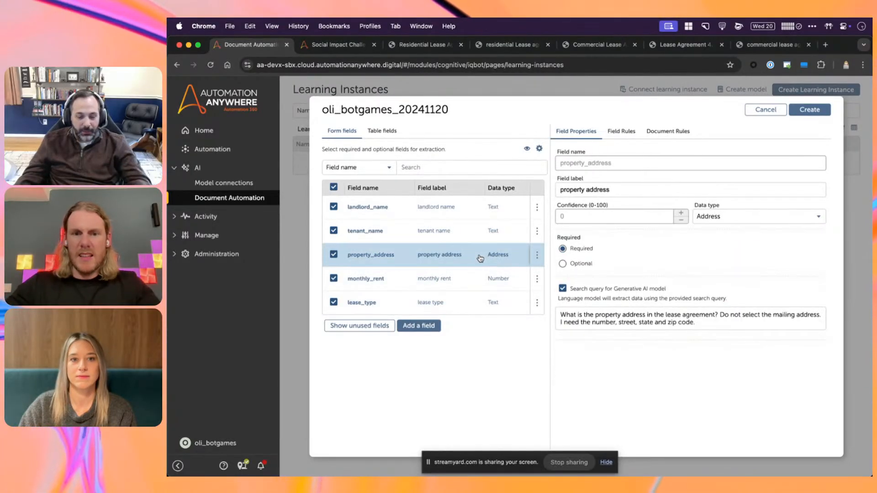
left_click(481, 296)
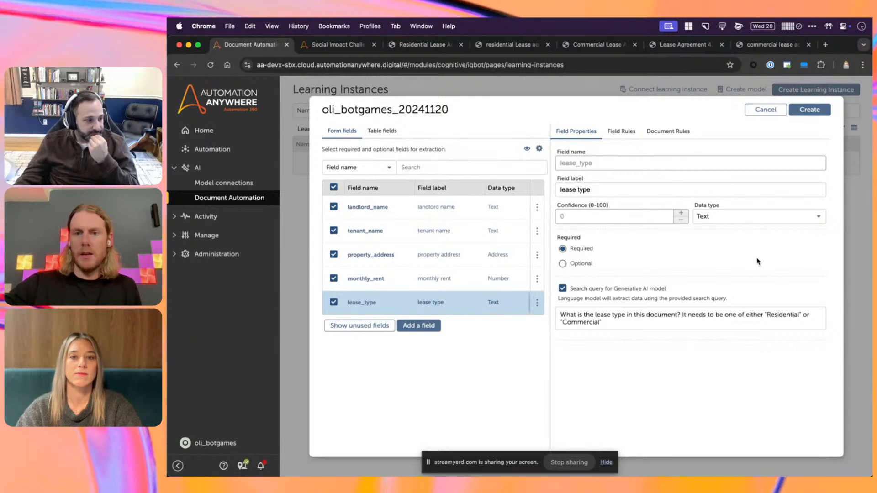
left_click(817, 114)
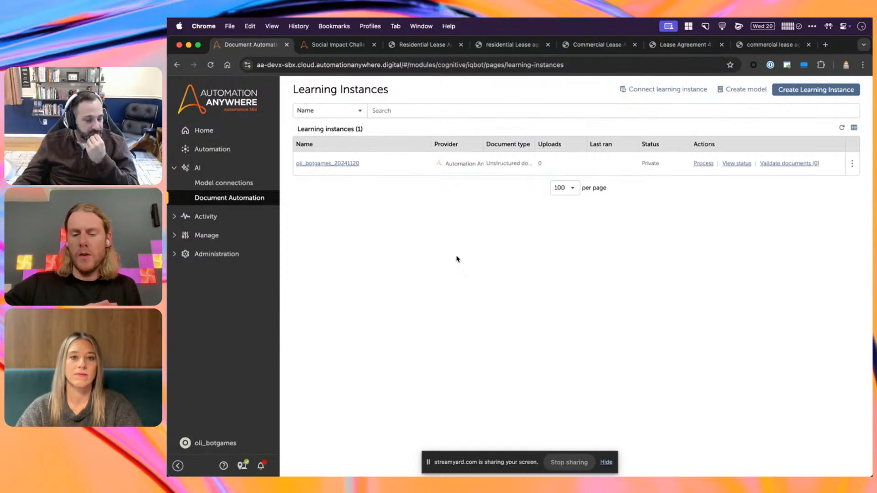
- Open the Get Lease Data task bot and inspect its JSON node value actions for landlord_name and tenant_name
left_click(236, 151)
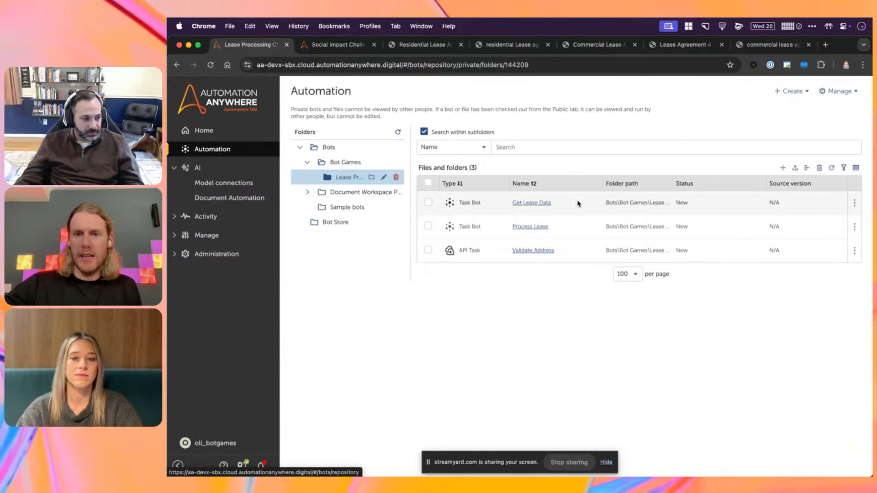
left_click(544, 205)
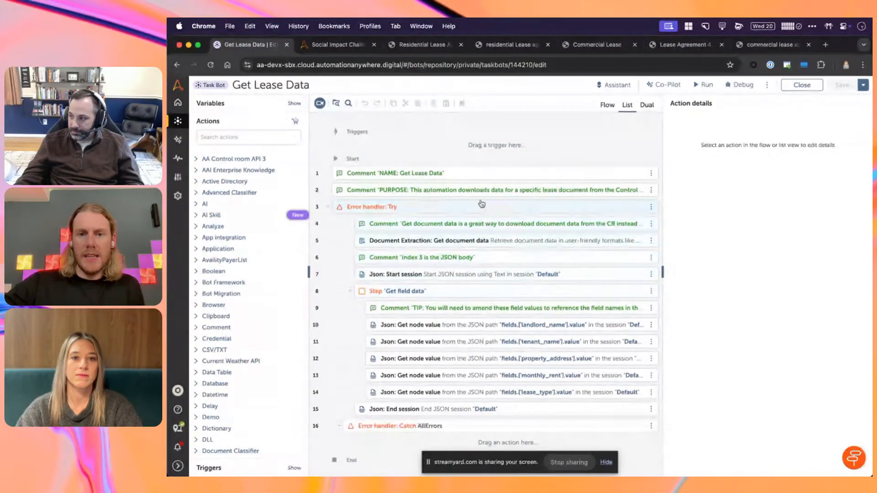
left_click(476, 327)
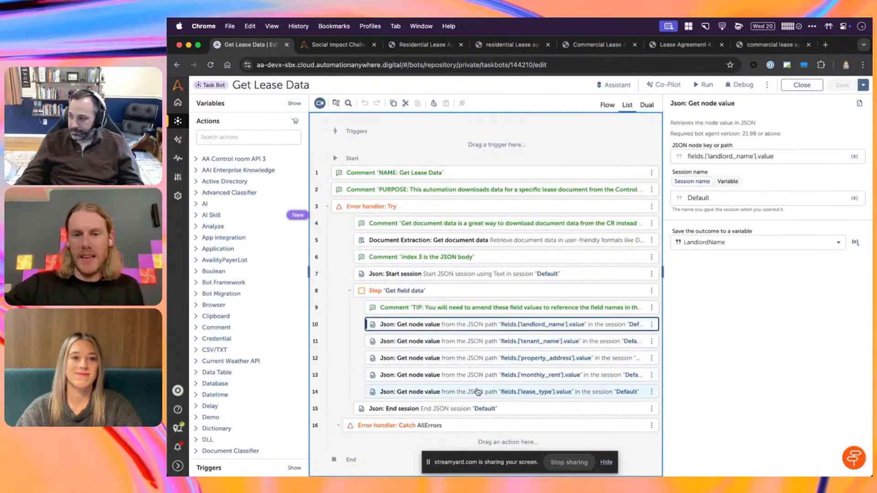
left_click(471, 343)
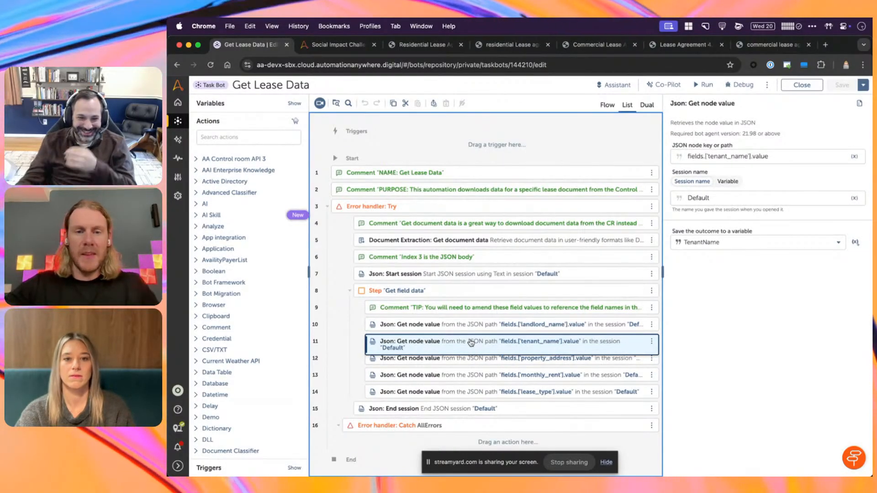
- Examine the bot's purpose comment, document retrieval, variables, JSON session start, and the node value actions for the landlord, tenant and property address
left_click(423, 193)
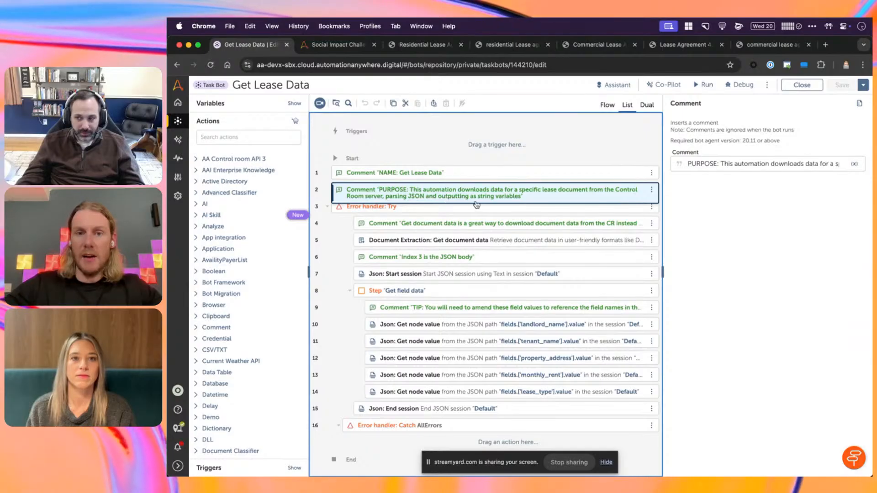
left_click(451, 330)
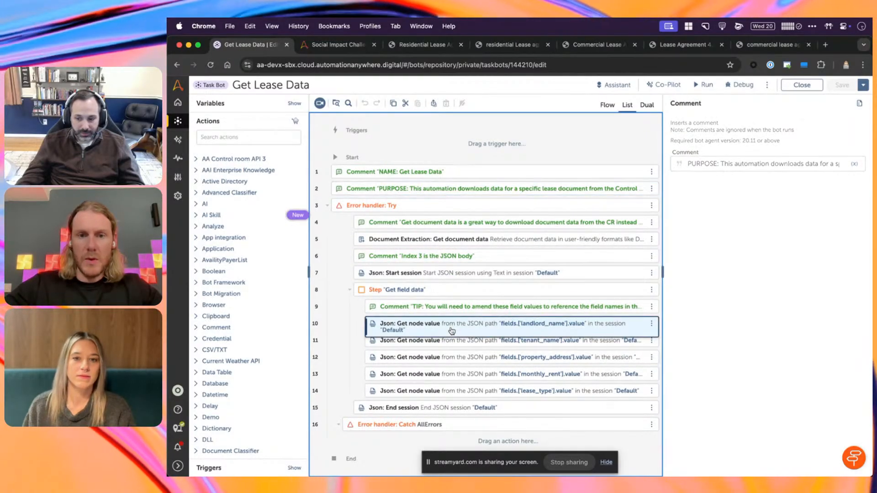
left_click(421, 247)
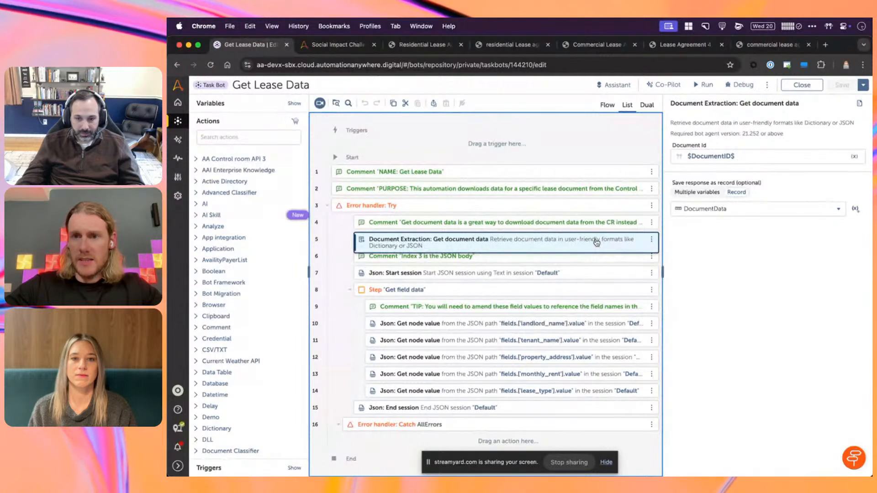
left_click(211, 104)
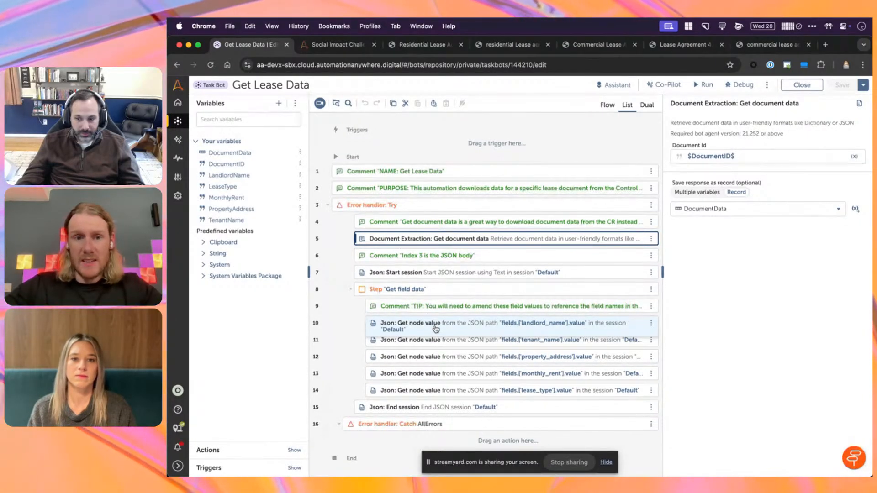
left_click(434, 274)
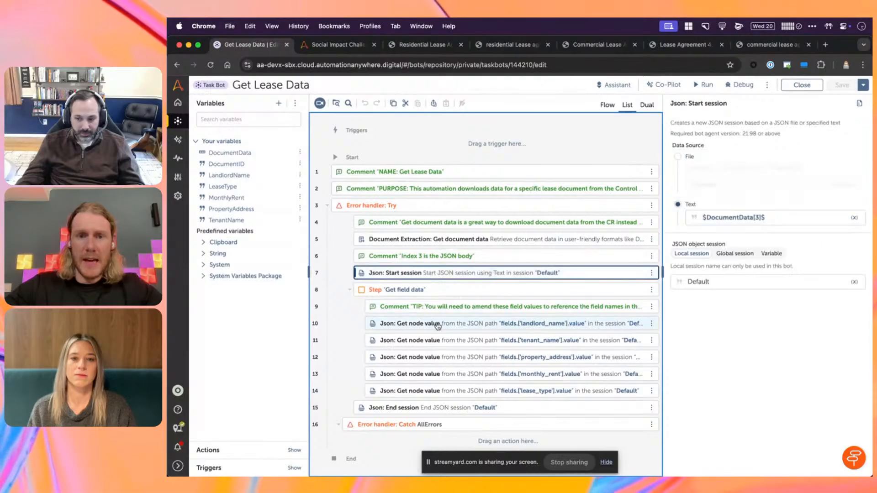
left_click(437, 340)
left_click(436, 357)
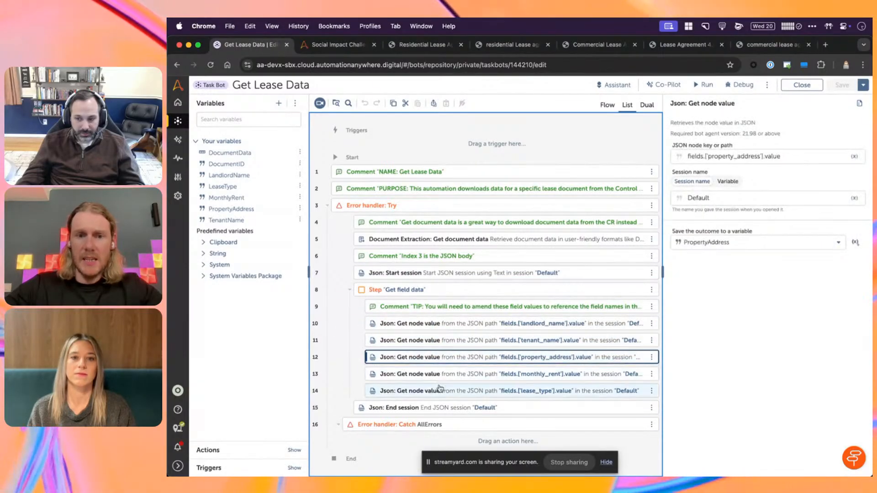
- Review the document ID and output record settings of the Get document data action, and close the Get Lease Data bot
left_click(426, 241)
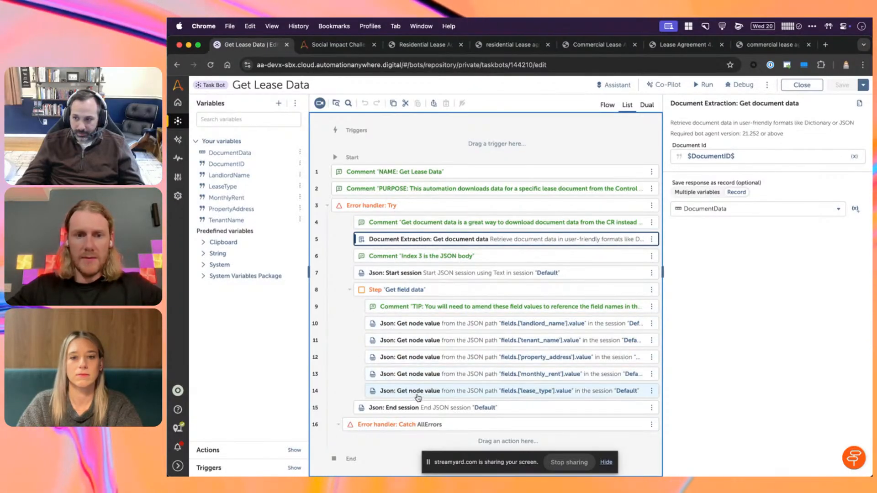
mouse_move(235, 156)
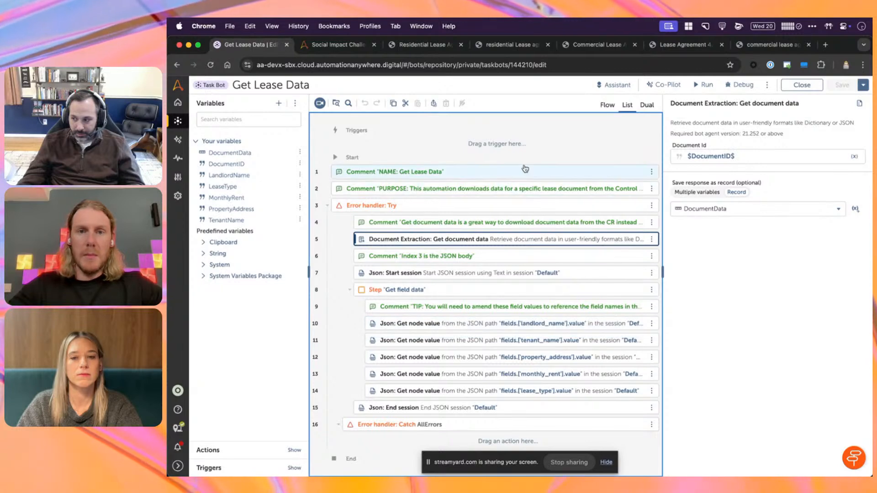
left_click(802, 85)
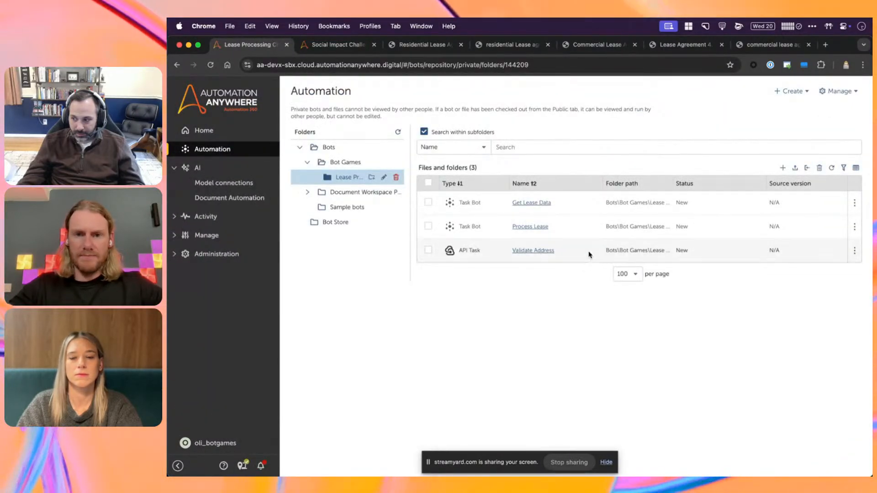
- Open the Process Lease task bot and examine the landlordName Recorder Capture action together with its captured lease form image
left_click(540, 227)
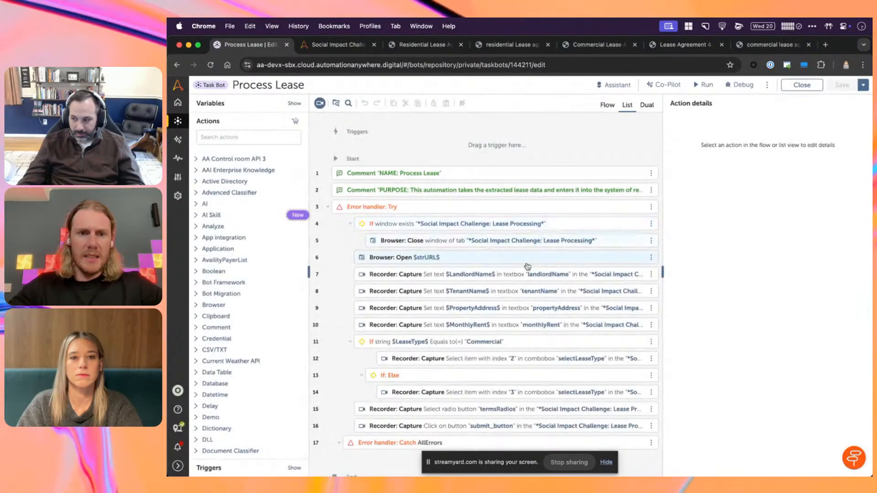
left_click(522, 277)
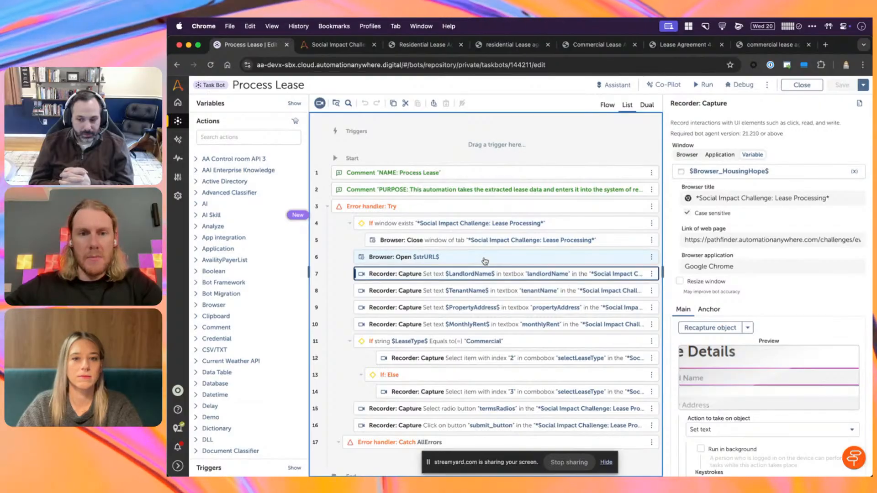
left_click(758, 373)
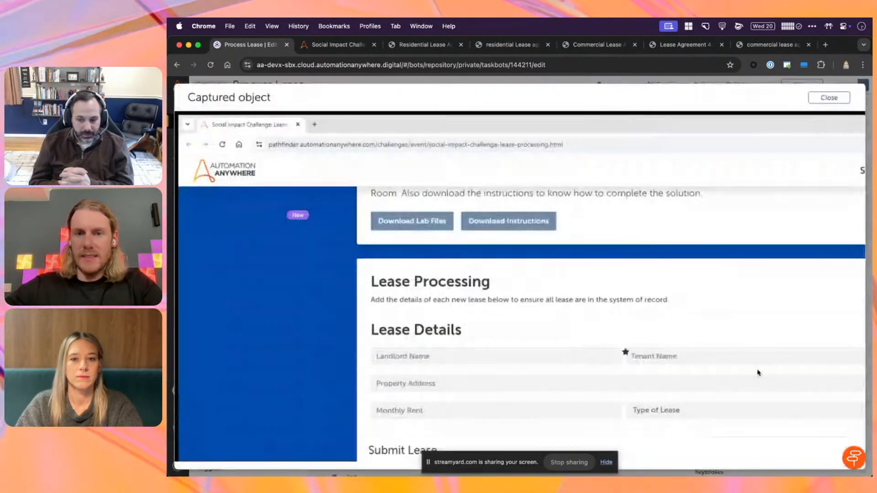
scroll(665, 319, "down", 4)
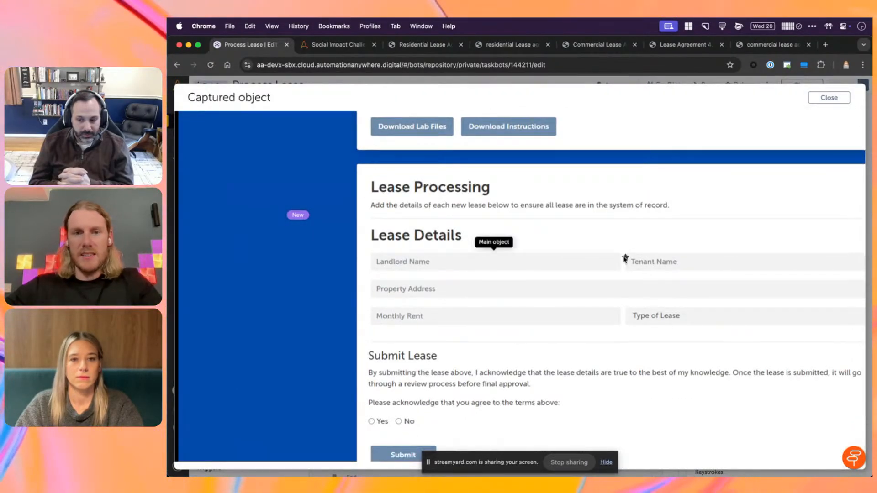
key("Escape")
scroll(557, 286, "down", 1)
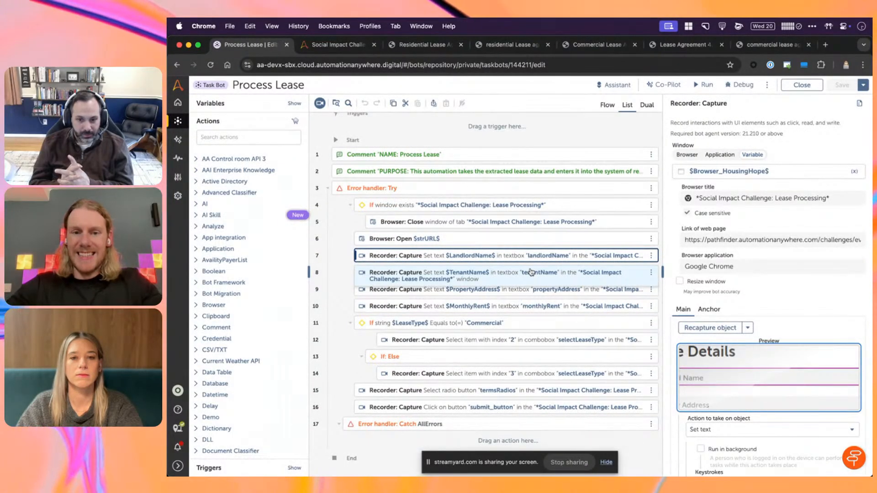
scroll(531, 272, "up", 1)
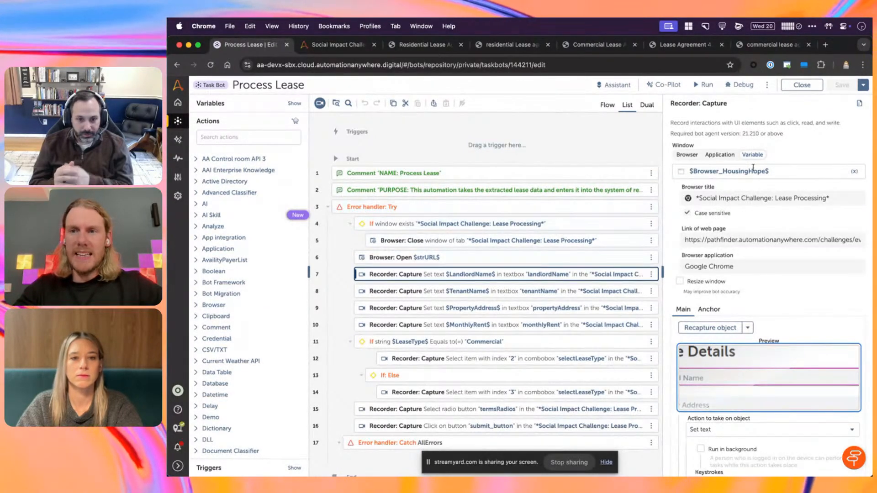
- Switch from Process Lease back to the Get Lease Data bot, glance over its action list, and close it
left_click(802, 85)
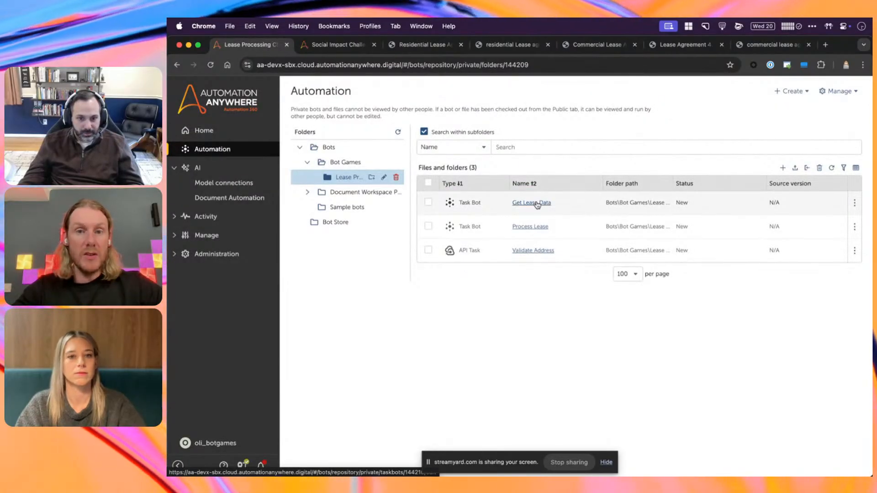
left_click(537, 204)
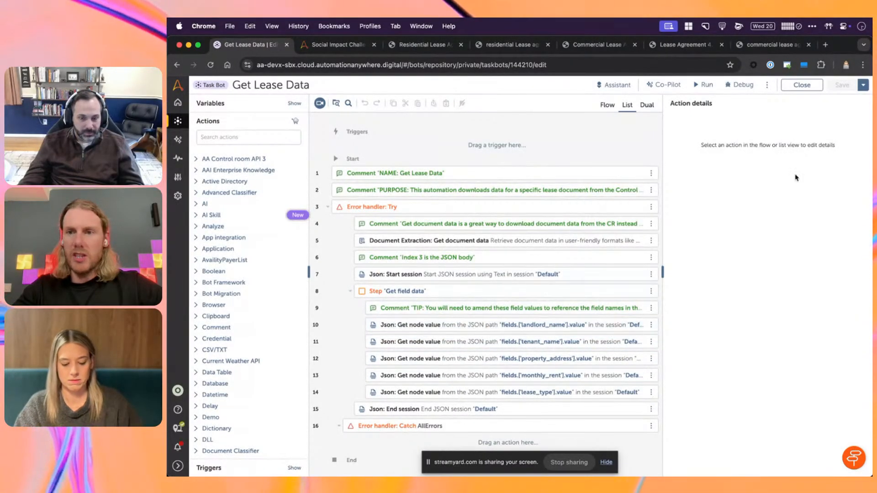
left_click(802, 85)
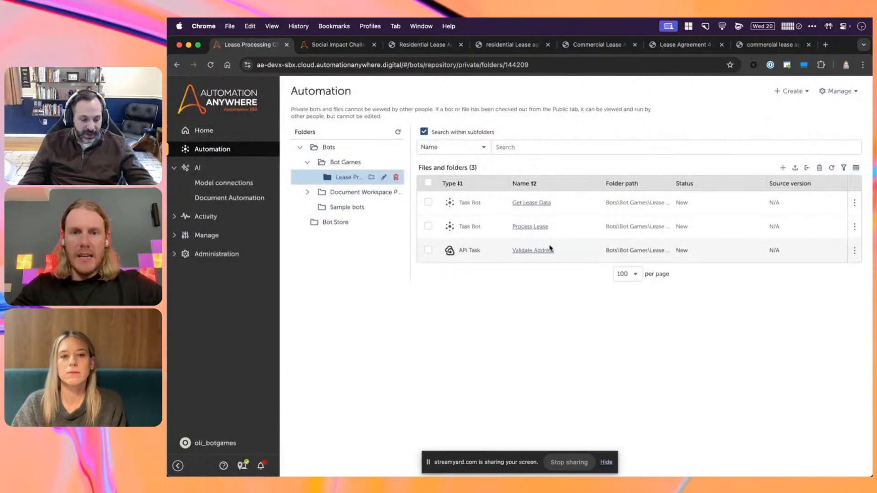
- Open the Validate Address API task and examine its purpose comment and the URI of its REST Web Services Post method
left_click(535, 251)
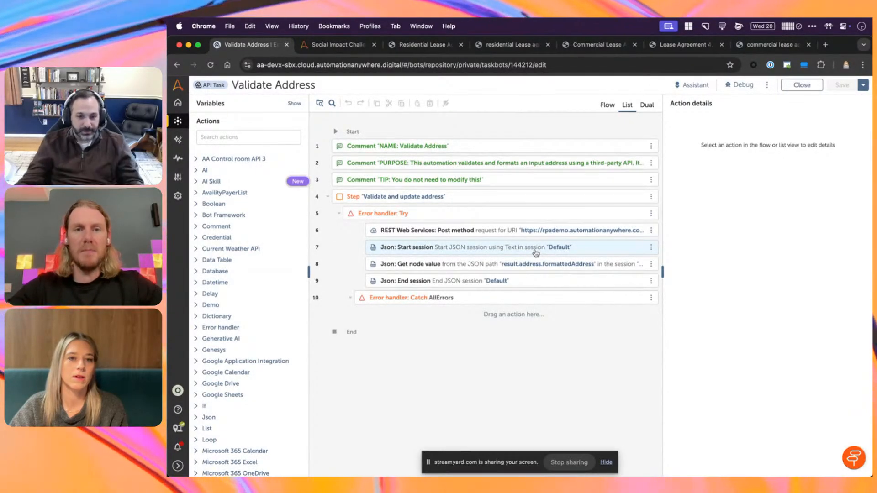
left_click(472, 170)
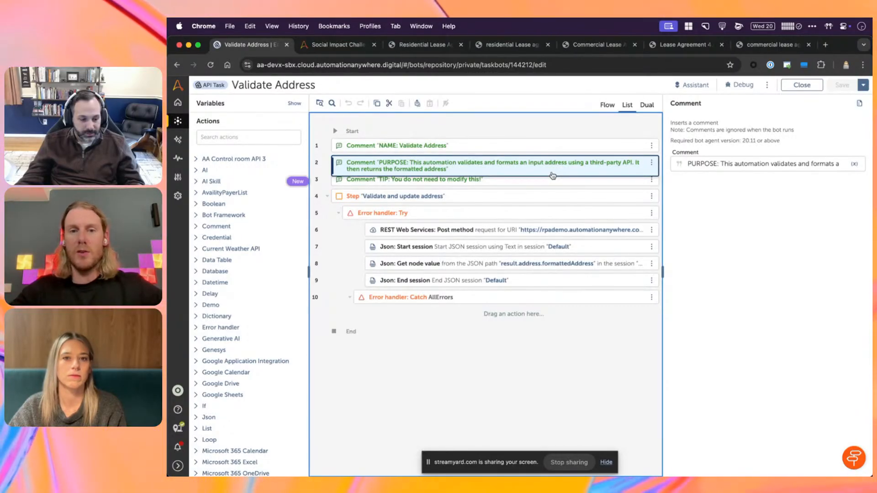
left_click(455, 230)
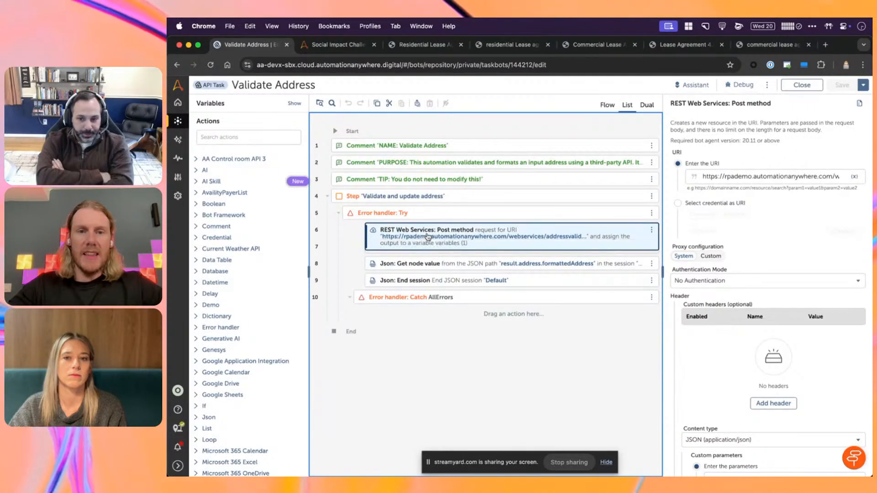
left_click_drag(734, 174, 825, 174)
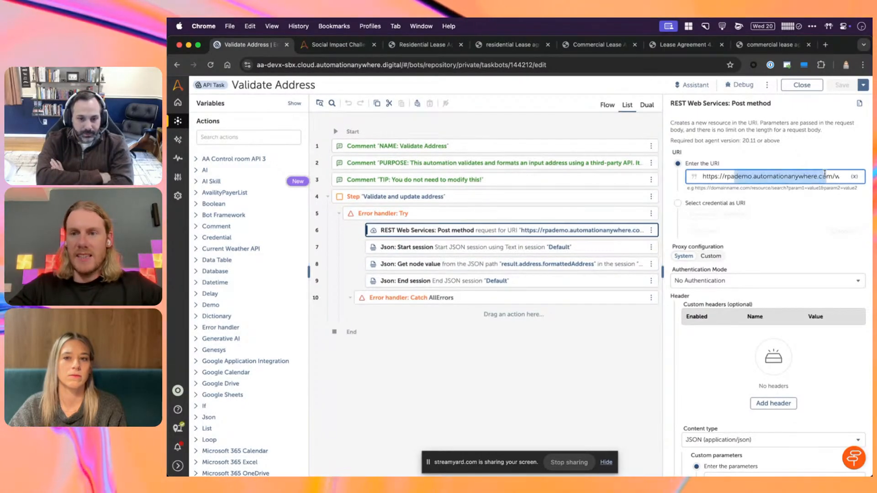
left_click(577, 350)
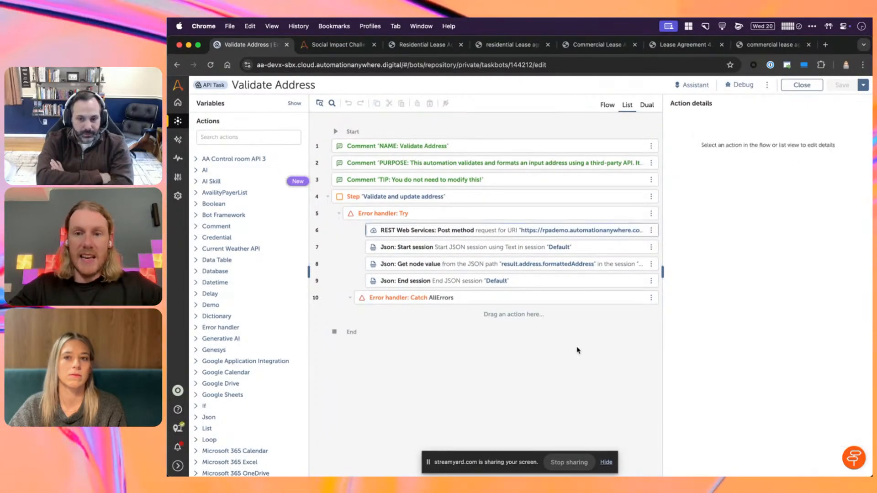
left_click(506, 232)
left_click(497, 364)
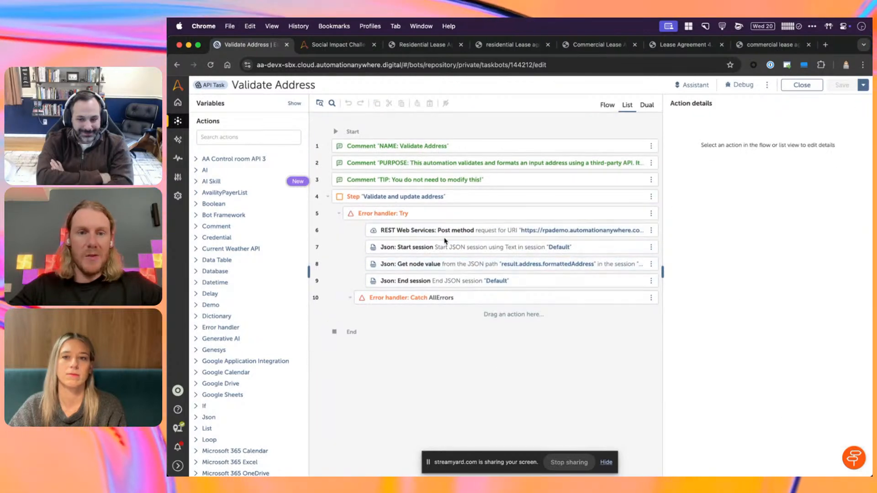
- Review the result.address.formattedAddress node value action and the action packages available to API tasks, and close Validate Address
left_click(445, 265)
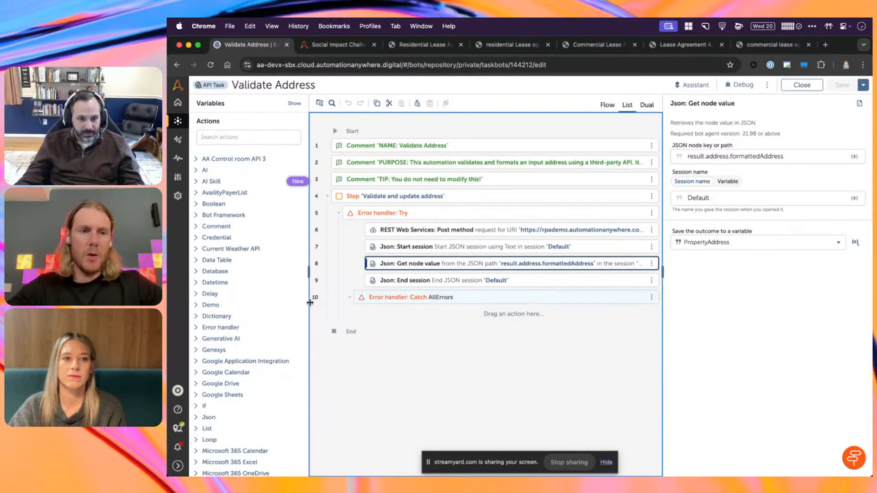
scroll(246, 359, "down", 5)
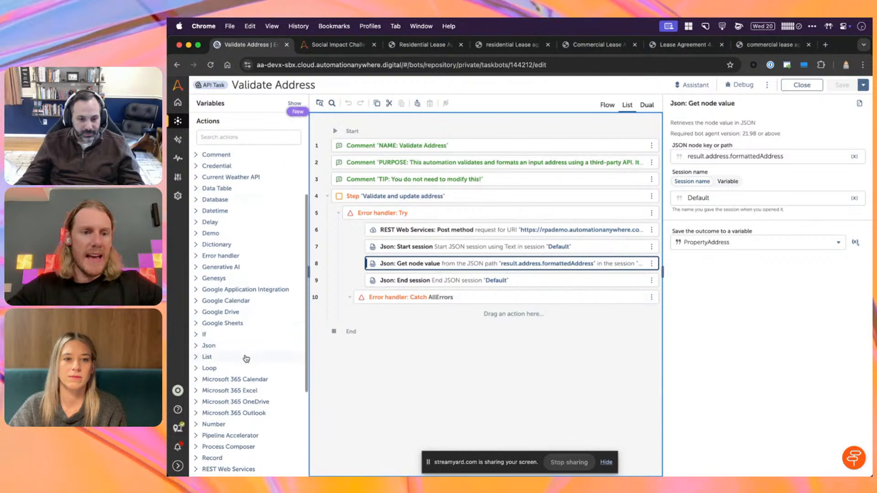
scroll(245, 359, "down", 2)
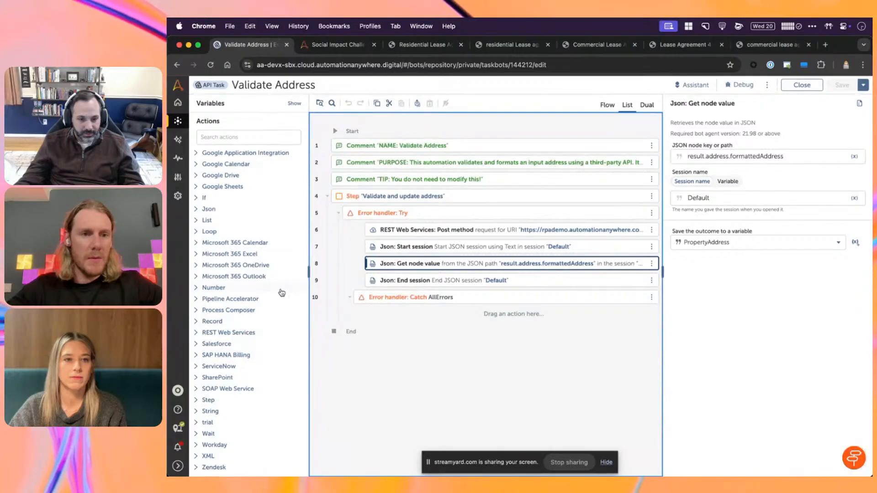
scroll(281, 291, "up", 10)
left_click(466, 359)
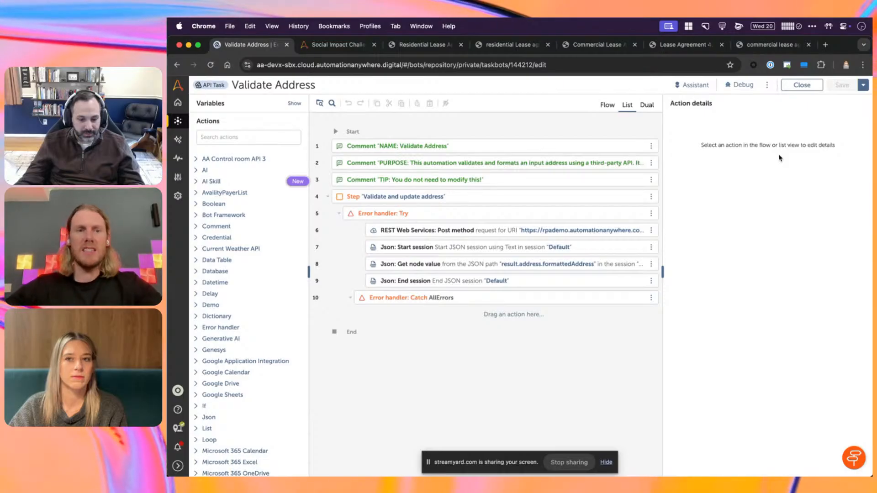
left_click(796, 89)
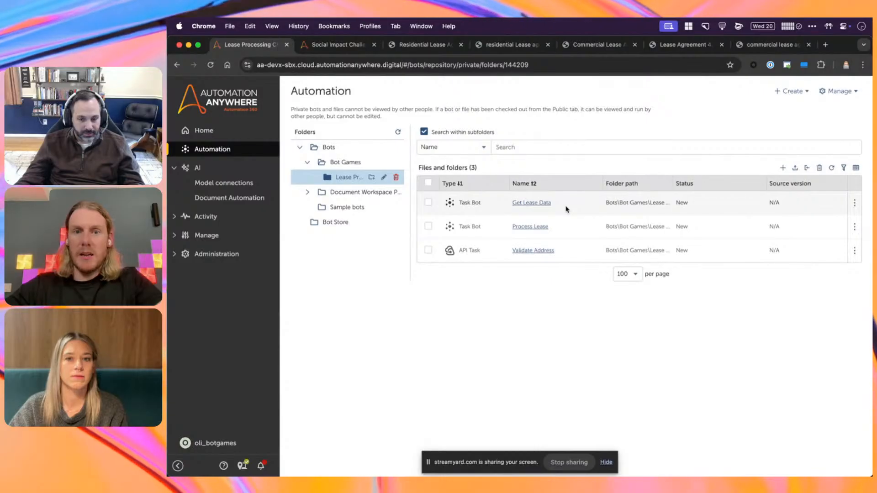
- Open the oli_botgames_20241120 folder under the Document Workspace processes, and widen the Name column to show the full file names
left_click(308, 193)
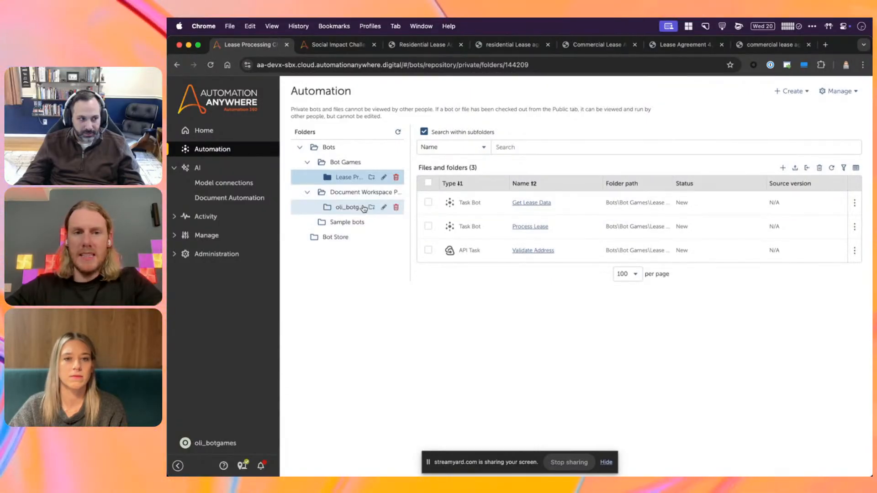
left_click(344, 208)
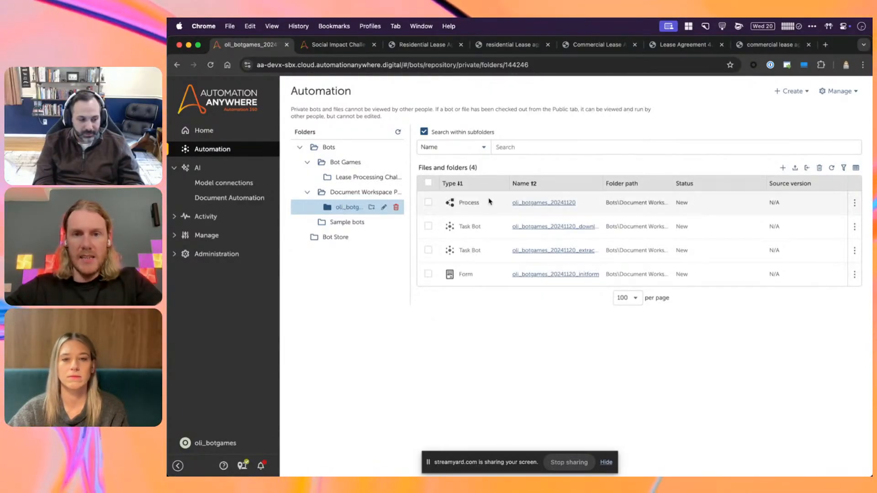
left_click_drag(510, 187, 527, 183)
left_click_drag(618, 184, 680, 184)
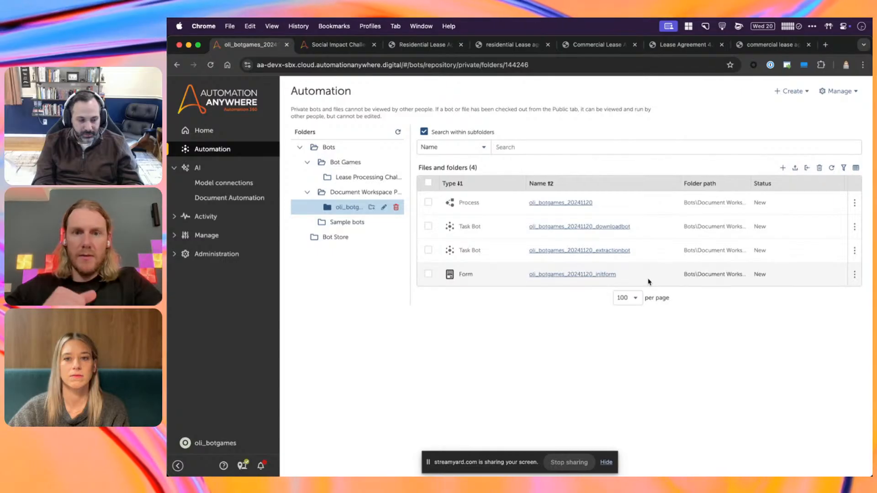
- Open the oli_botgames_20241120 process, enlarge the flow canvas, and survey all branches of the generated flow
left_click(570, 204)
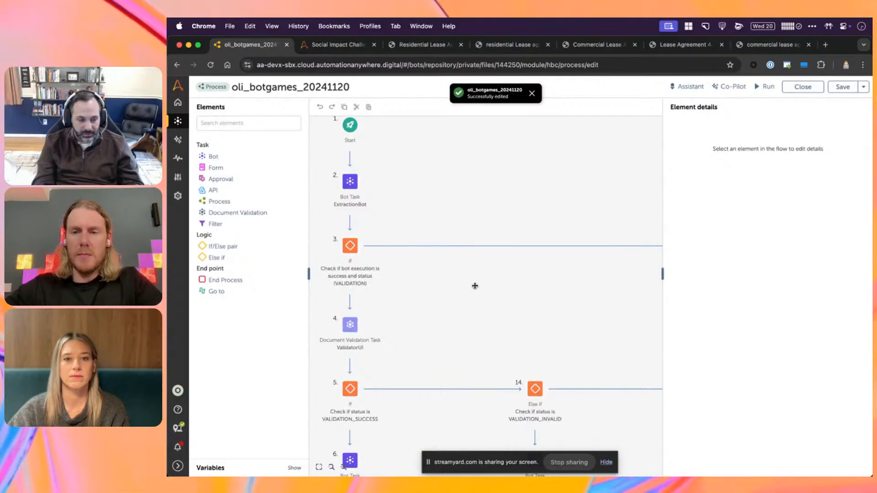
left_click_drag(663, 261, 810, 254)
left_click_drag(644, 289, 675, 321)
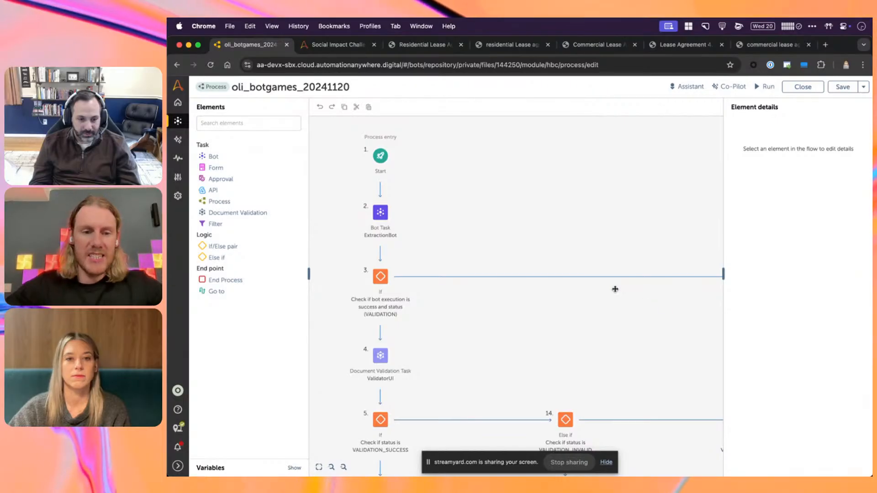
scroll(615, 289, "down", 3)
scroll(574, 302, "down", 4)
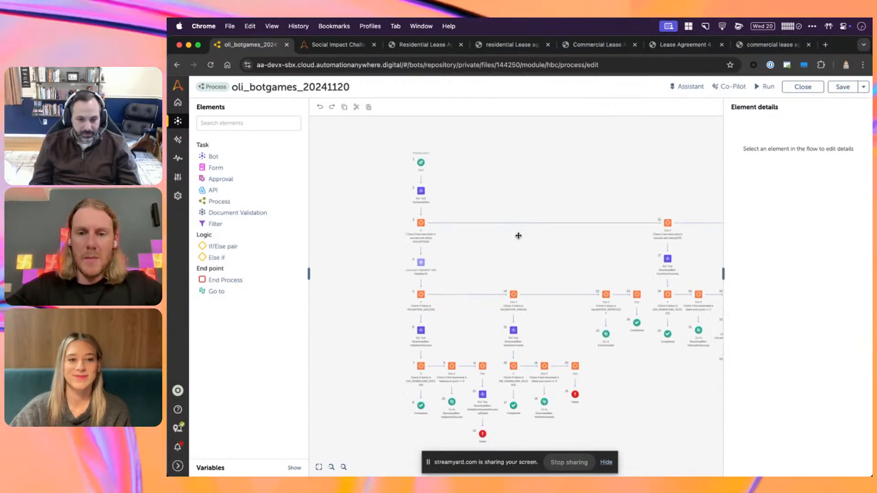
left_click_drag(474, 212, 456, 211)
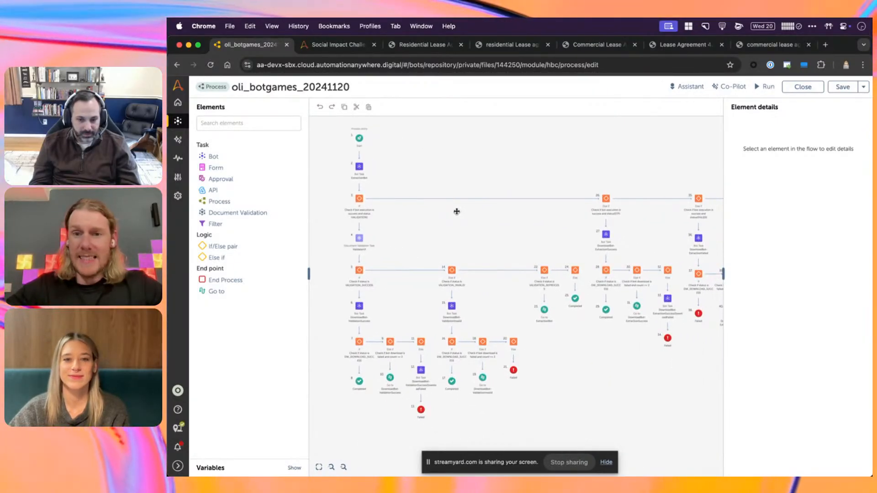
scroll(457, 212, "up", 2)
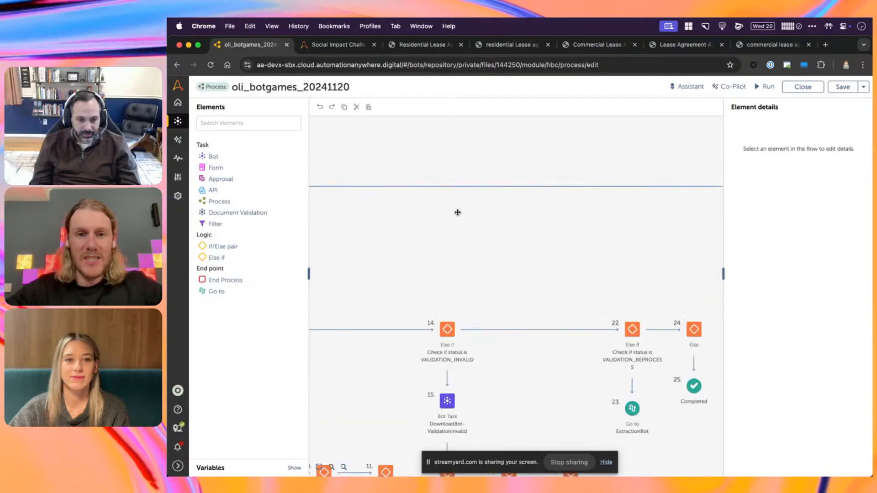
- Return to the beginning of the process flow and inspect the Start element's initial form settings
left_click_drag(430, 233, 533, 252)
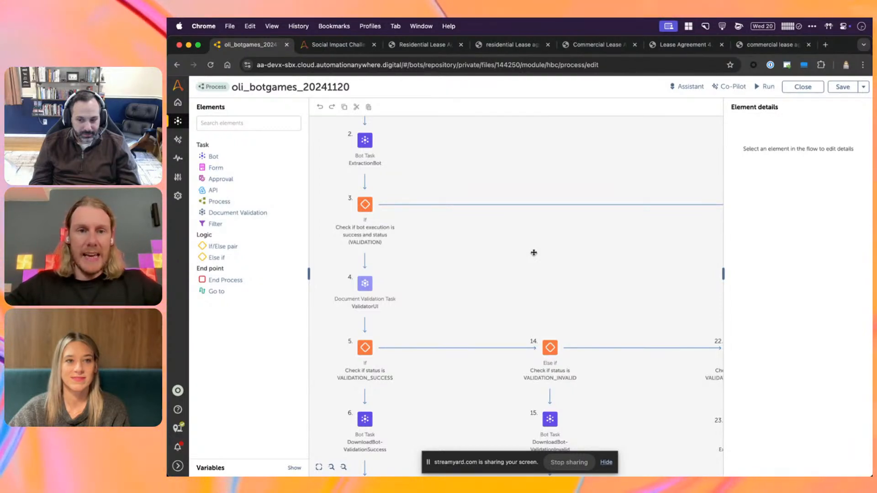
left_click_drag(533, 253, 550, 309)
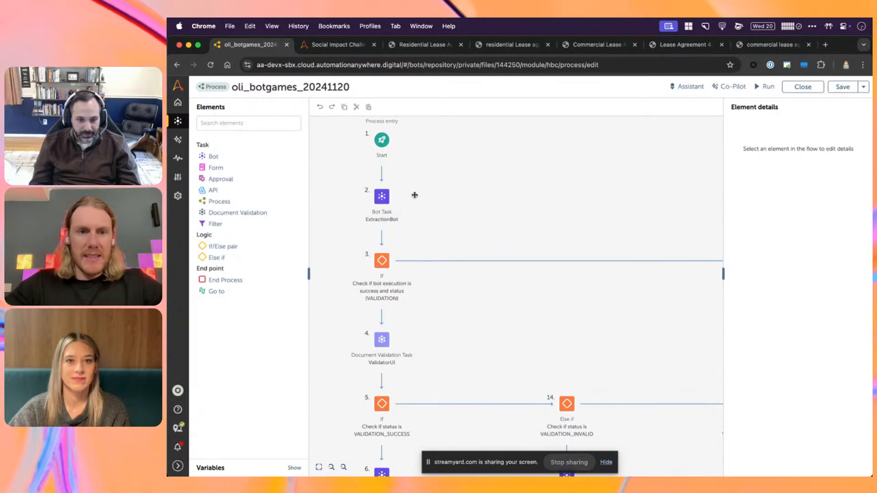
left_click_drag(479, 301, 496, 316)
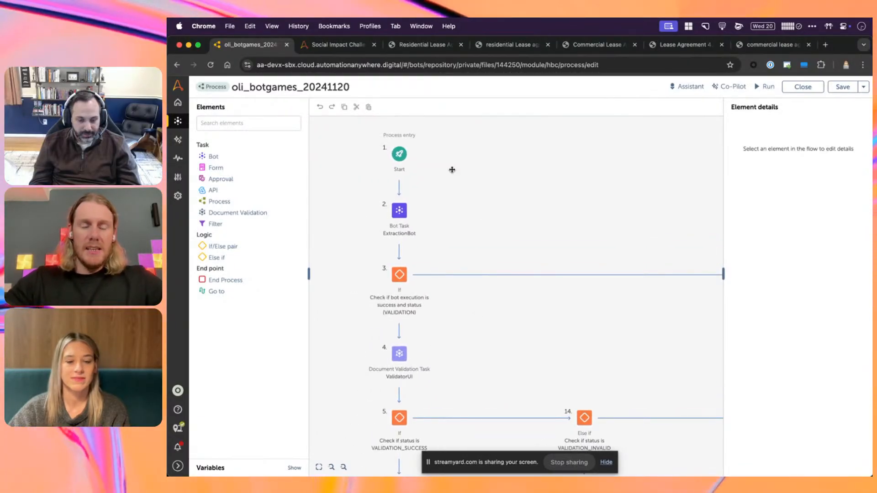
left_click(401, 156)
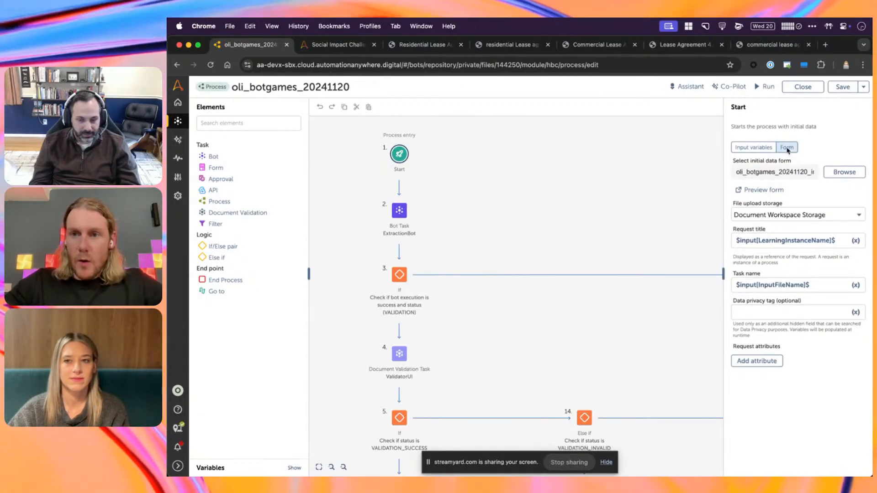
- Examine the ExtractionBot task and the flow branches that handle the validation, STP and failed extraction statuses
scroll(488, 237, "down", 1)
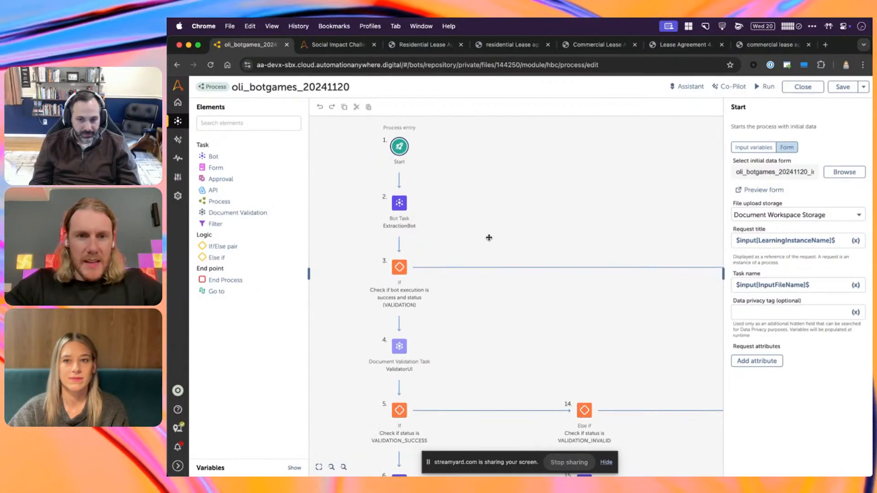
left_click(398, 203)
left_click(493, 225)
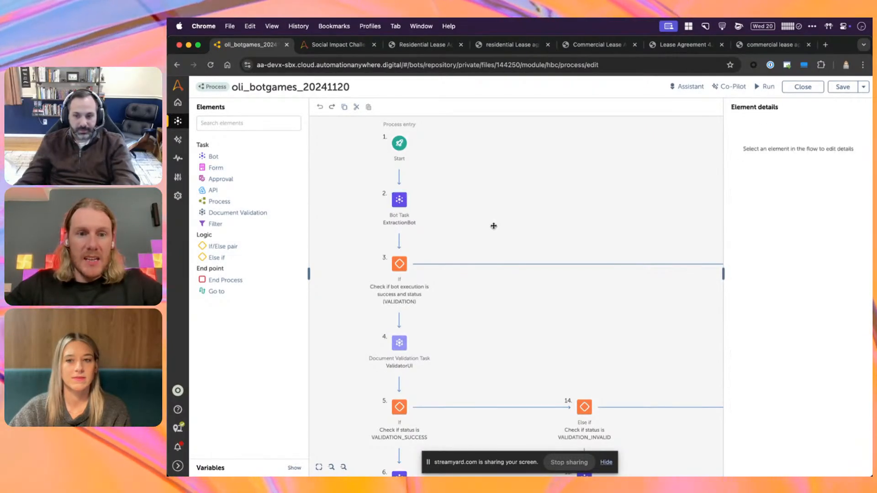
left_click_drag(503, 309, 483, 271)
mouse_move(383, 227)
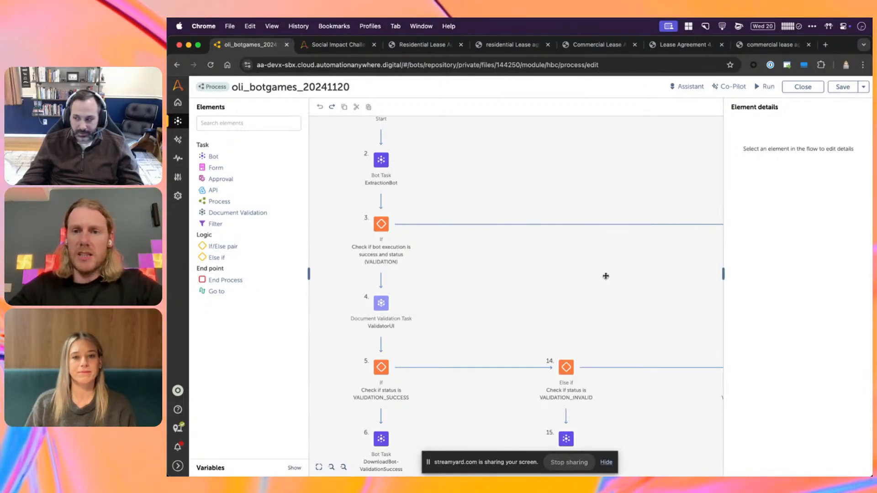
left_click_drag(634, 261, 450, 263)
left_click_drag(548, 259, 411, 243)
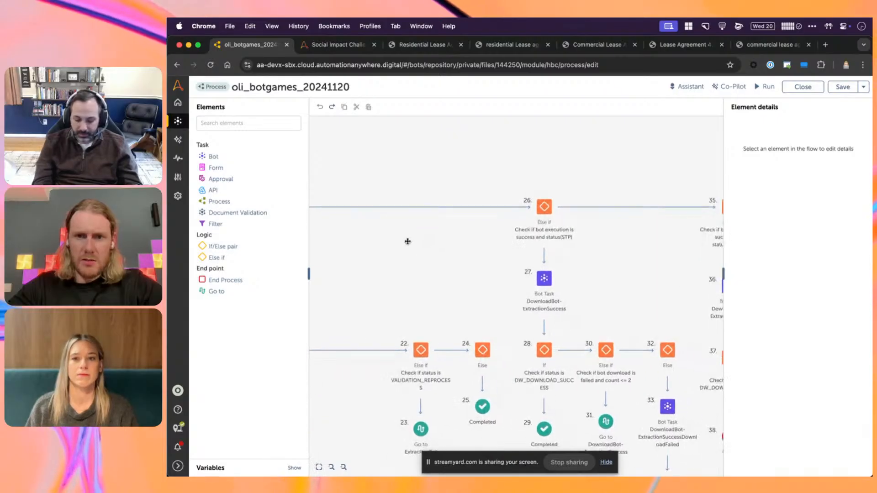
left_click_drag(456, 264, 400, 255)
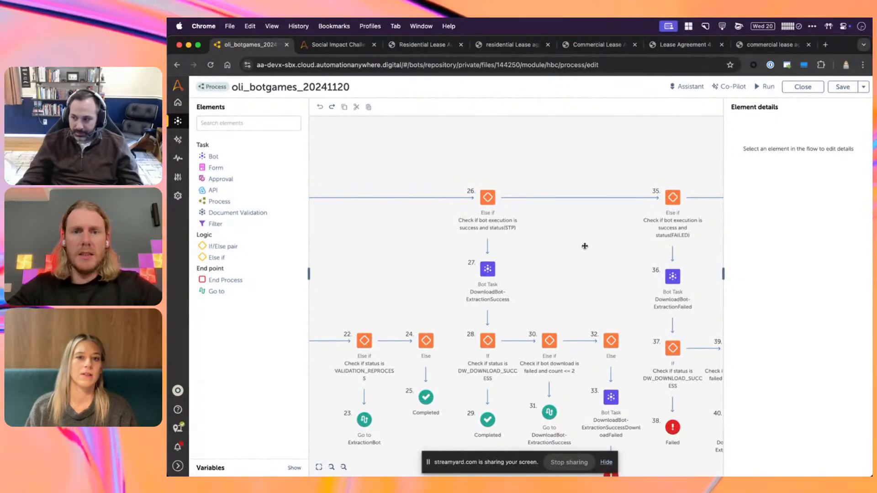
left_click_drag(585, 246, 575, 236)
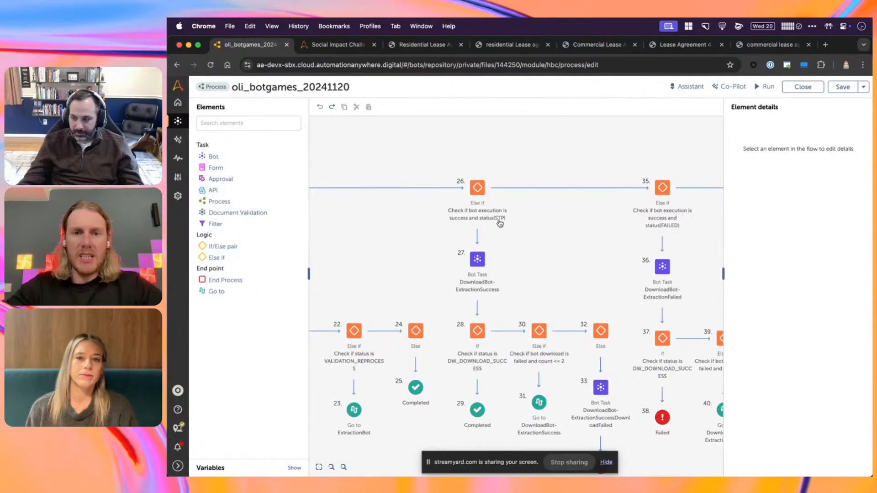
left_click_drag(526, 240, 518, 238)
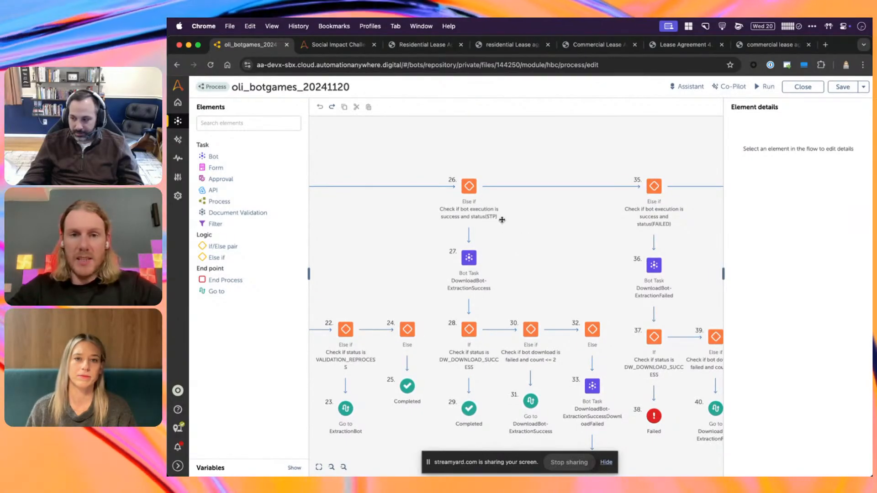
left_click_drag(552, 225, 514, 225)
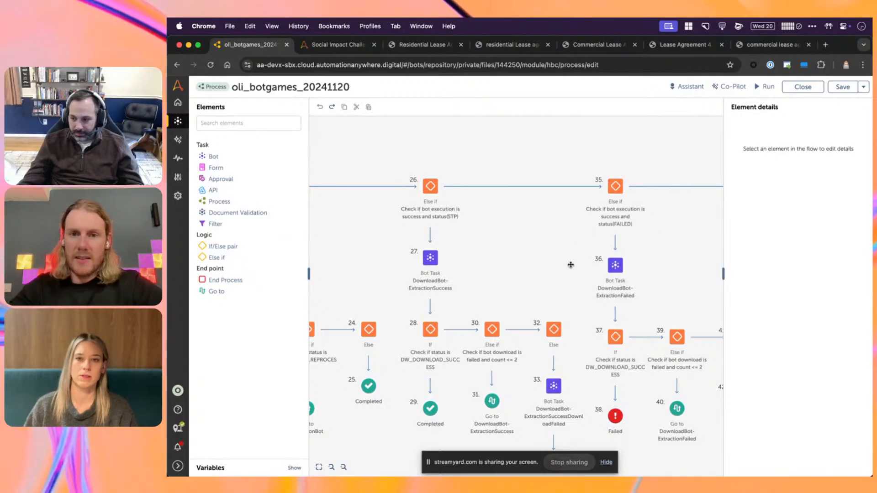
left_click_drag(496, 282, 550, 261)
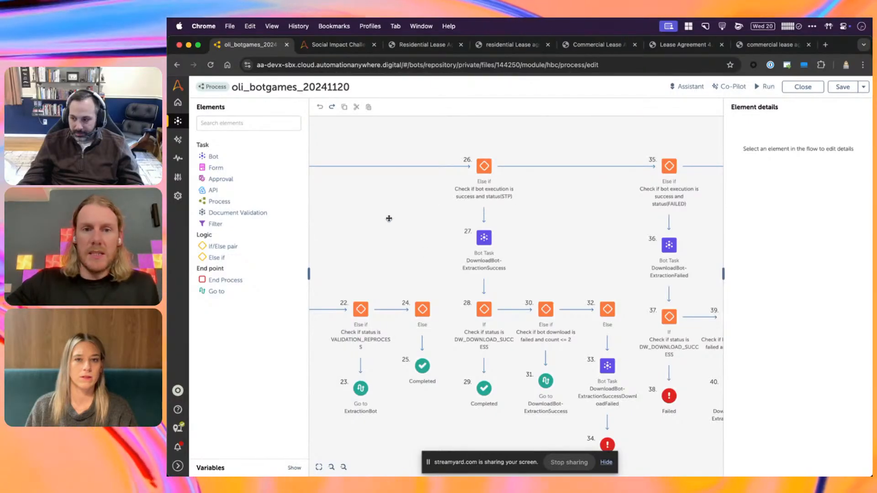
- Add a bot task, an API task and a second bot task to the STP branch, ahead of DownloadBot-ExtractionSuccess
left_click_drag(258, 153, 488, 217)
left_click_drag(213, 190, 480, 269)
left_click_drag(251, 157, 482, 329)
- Name the first new bot task element GetLeaseData and set its task name to Get Lease Data
left_click(482, 243)
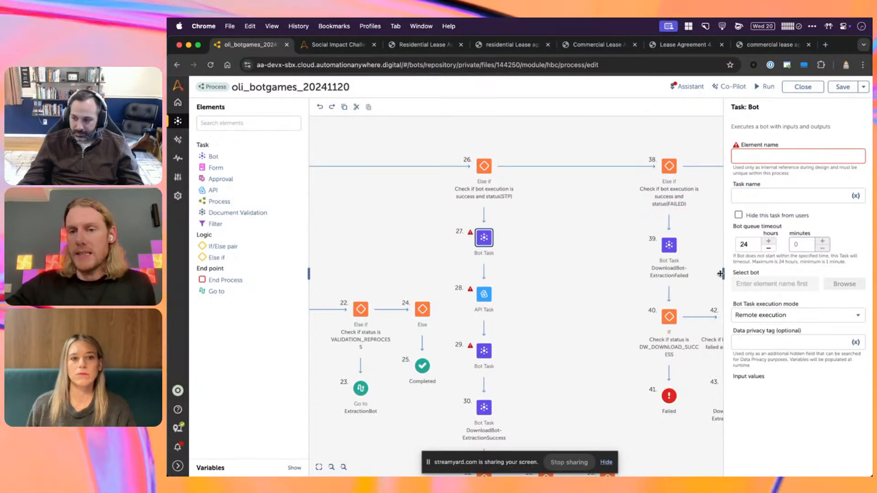
left_click(790, 157)
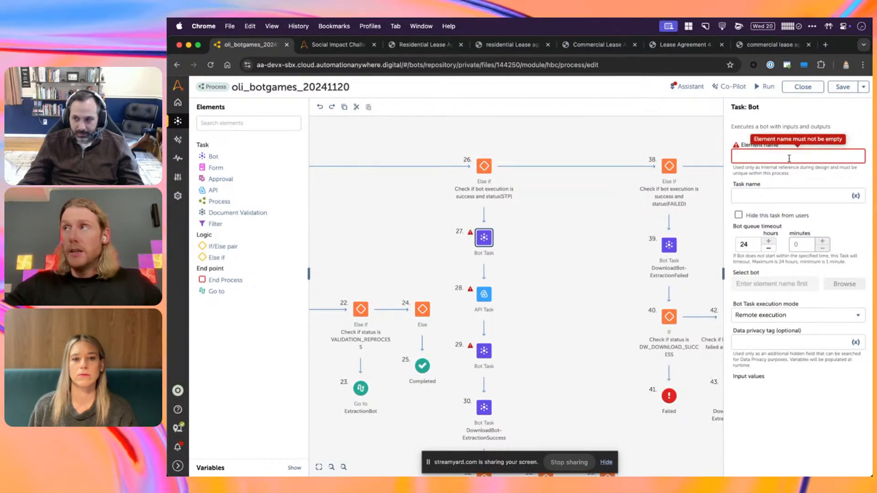
type("G")
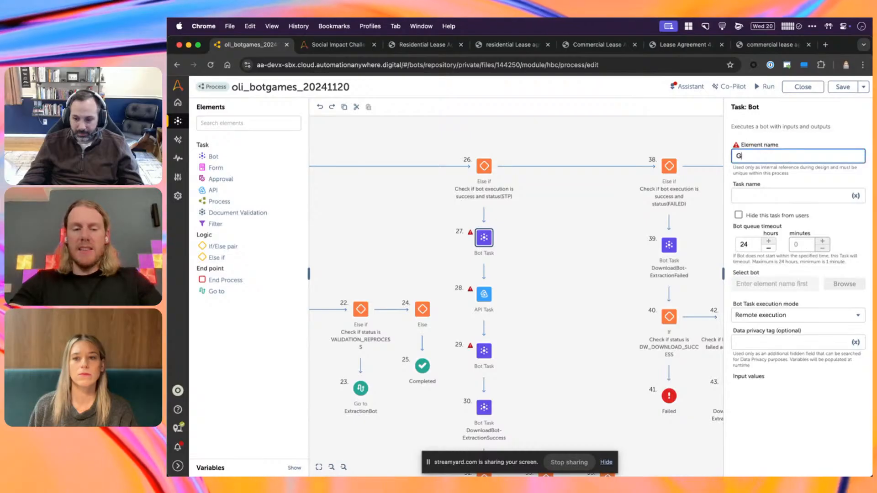
type("etLeaseData")
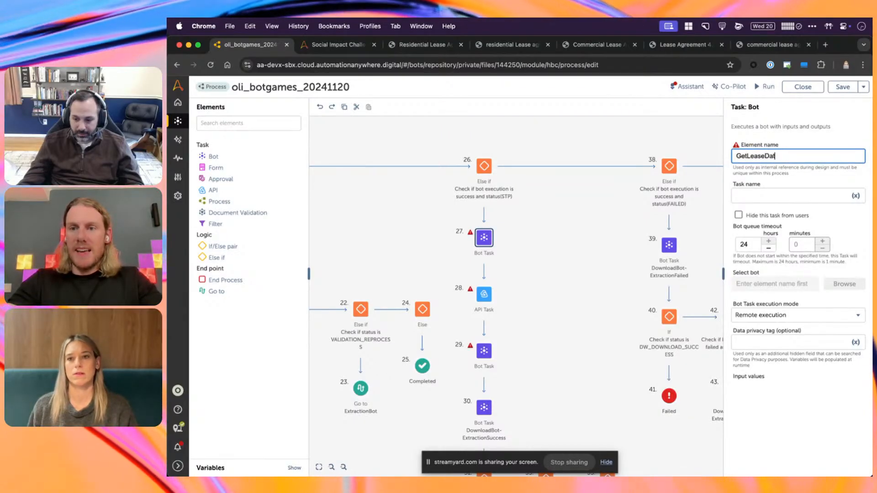
left_click(802, 196)
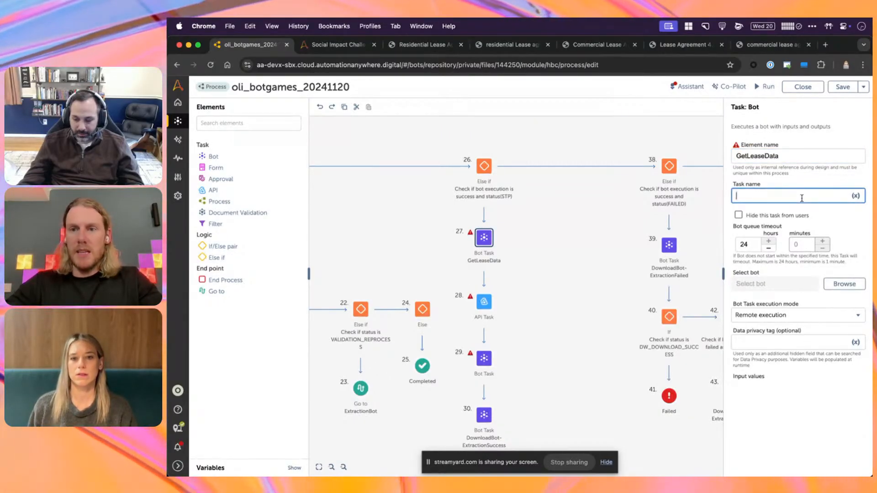
type("GetLe")
key("BackSpace")
key("BackSpace")
key("BackSpace")
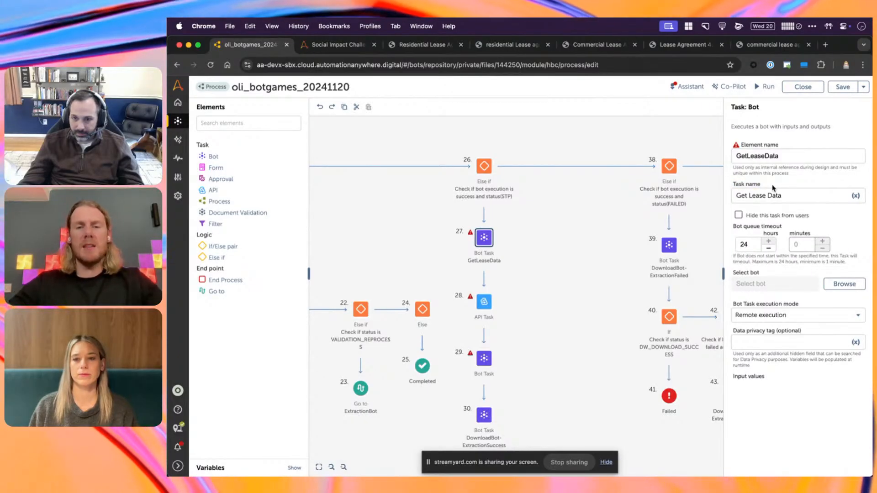
- Assign the Get Lease Data bot from the lease processing folder under Bot Games to the GetLeaseData task
left_click(845, 284)
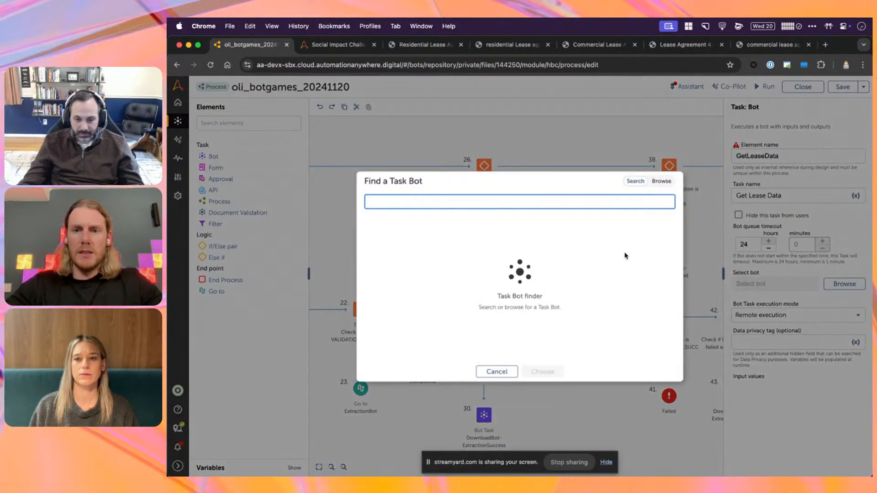
left_click(662, 181)
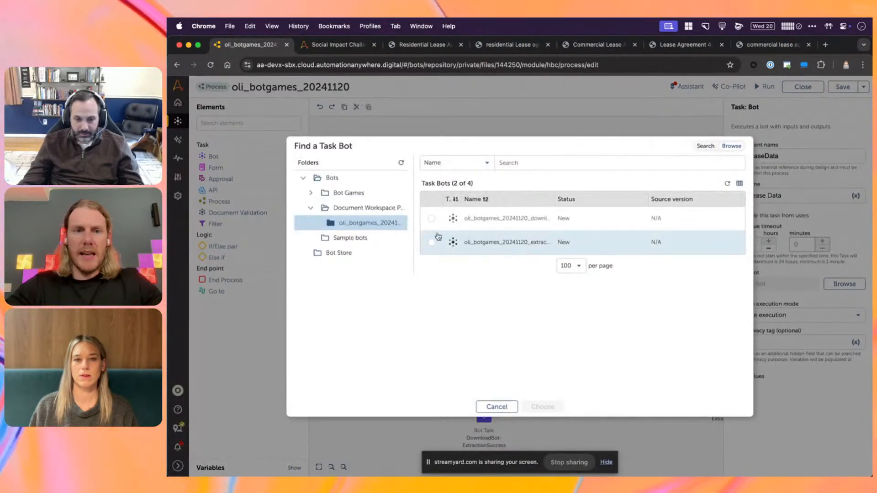
left_click(311, 193)
left_click(365, 208)
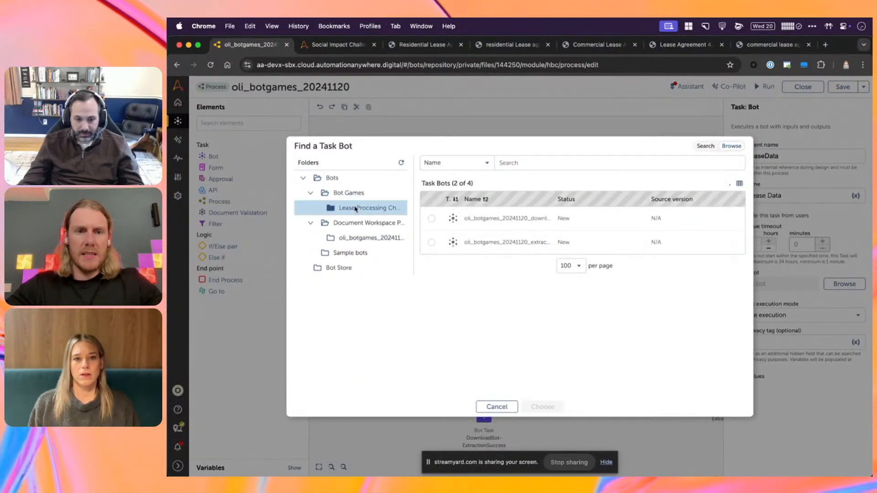
left_click(477, 226)
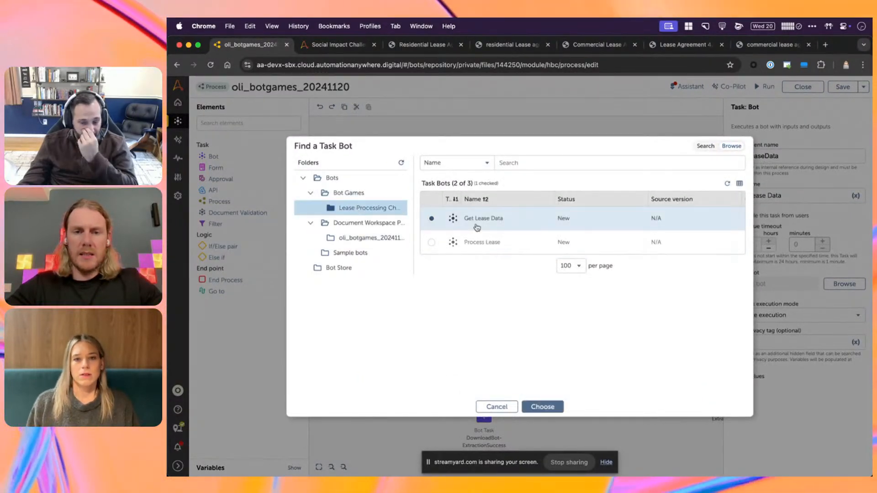
left_click(543, 407)
- Enable the DocumentID input value for the GetLeaseData task
scroll(782, 306, "down", 1)
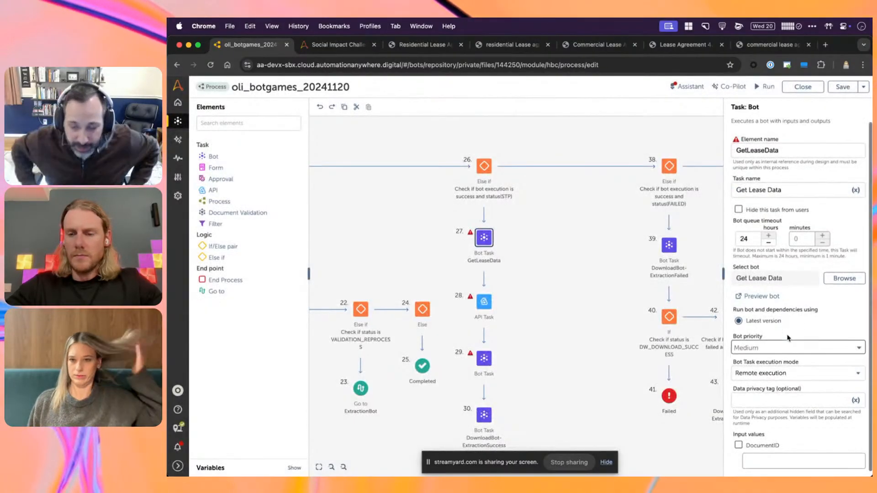
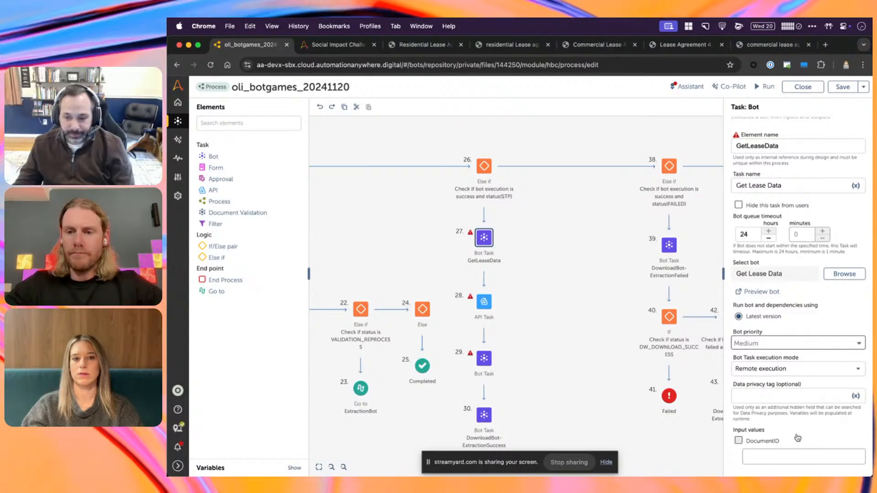
left_click(771, 444)
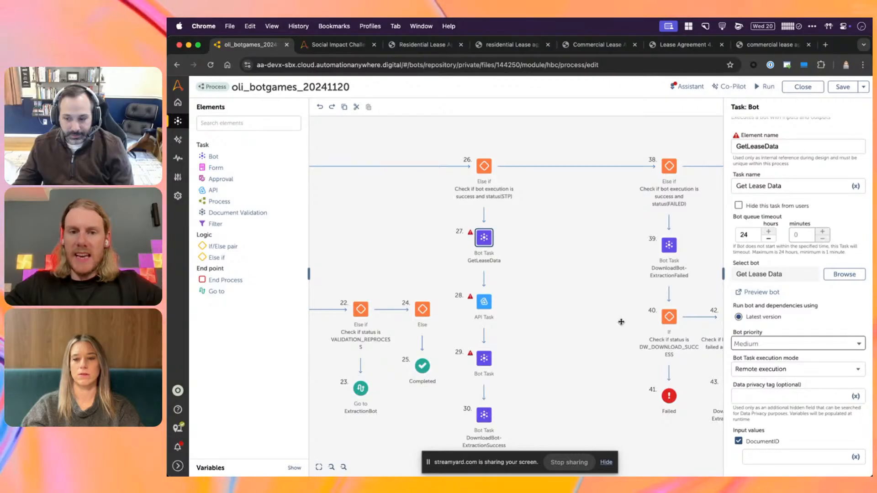
left_click_drag(581, 361, 593, 355)
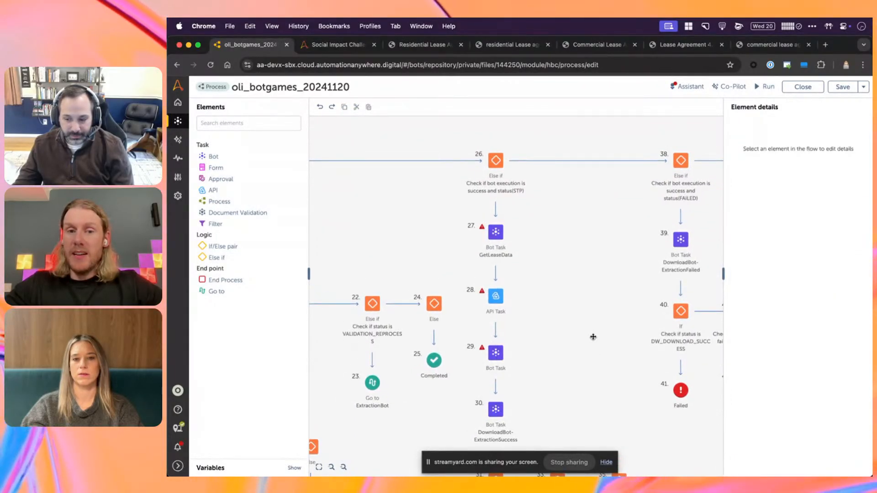
left_click(496, 234)
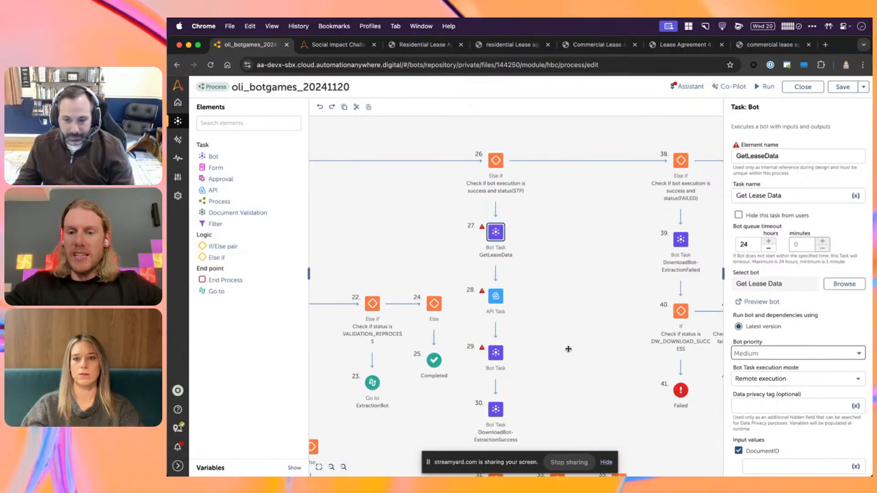
left_click(855, 466)
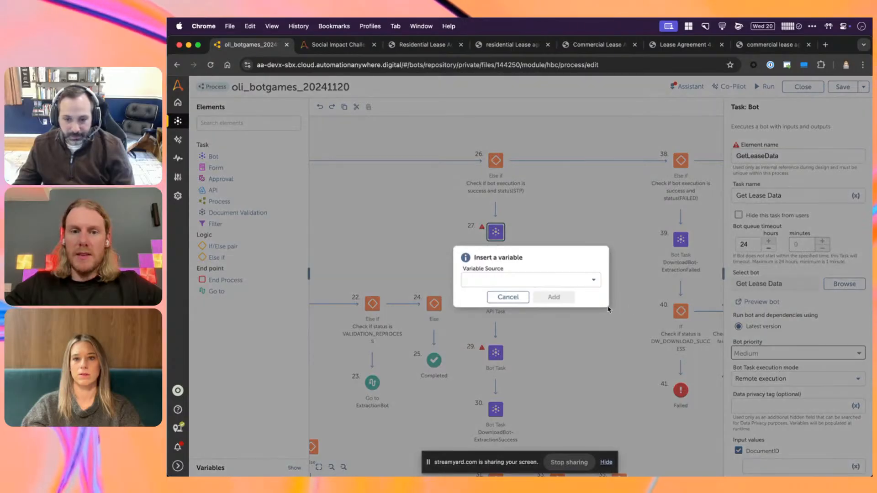
left_click(501, 298)
- Copy the ExtractionBot output expression from DownloadBot-ExtractionSuccess's DocumentID into GetLeaseData's DocumentID, and save the process
left_click(495, 410)
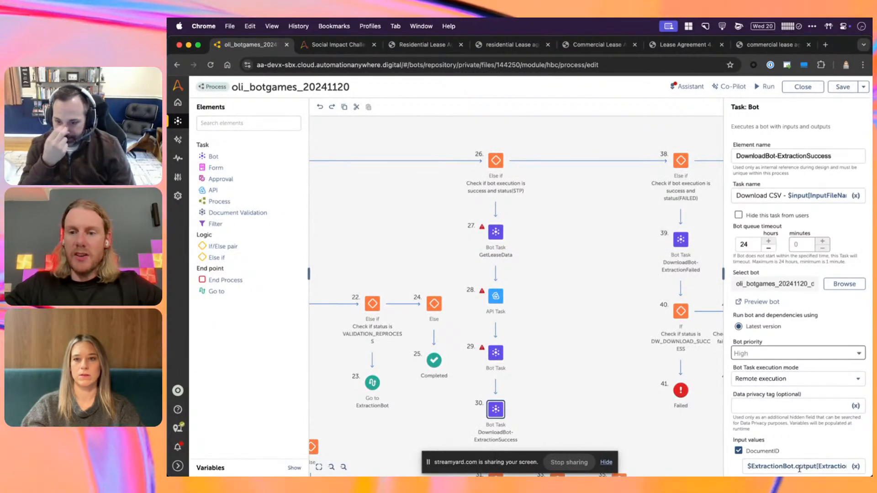
triple_click(799, 466)
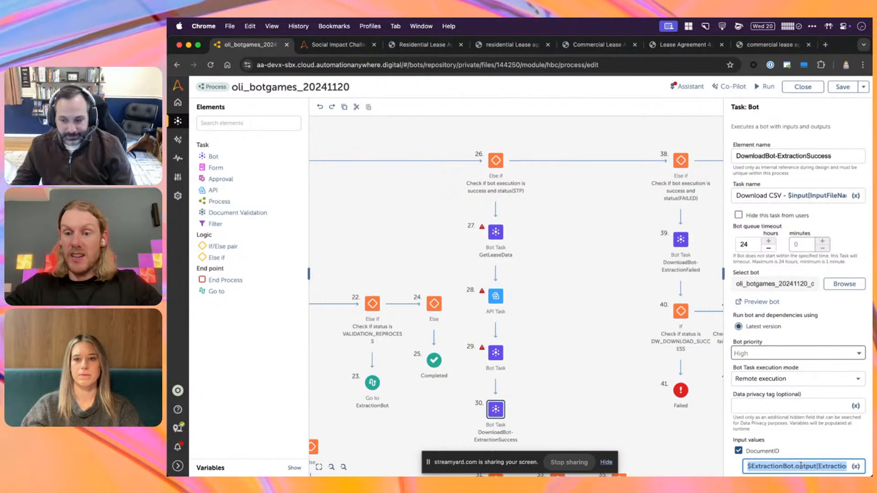
left_click(496, 233)
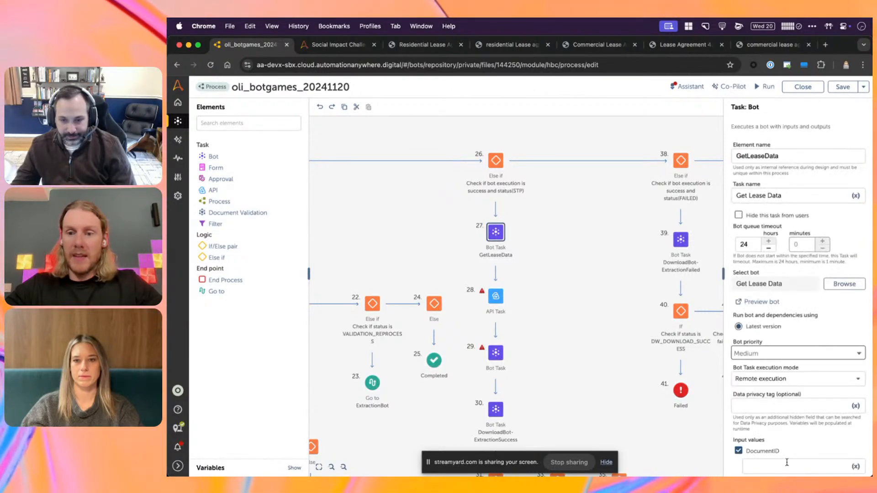
left_click(615, 343)
left_click(844, 88)
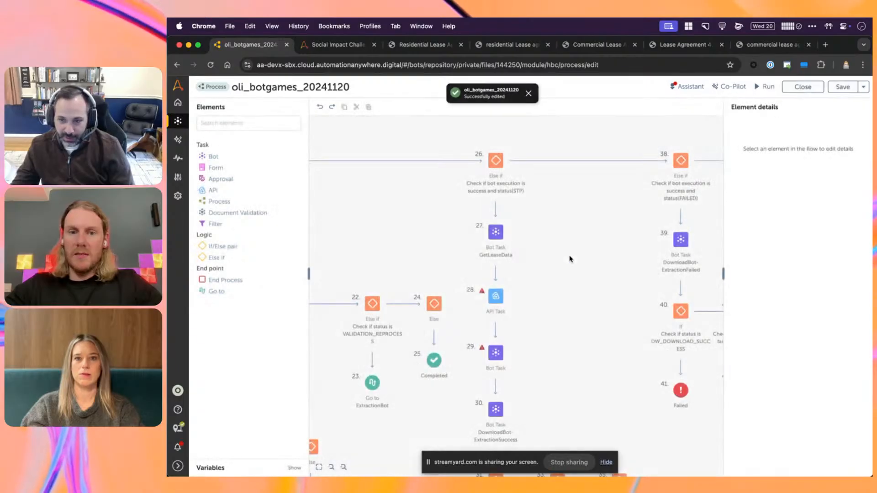
left_click(492, 235)
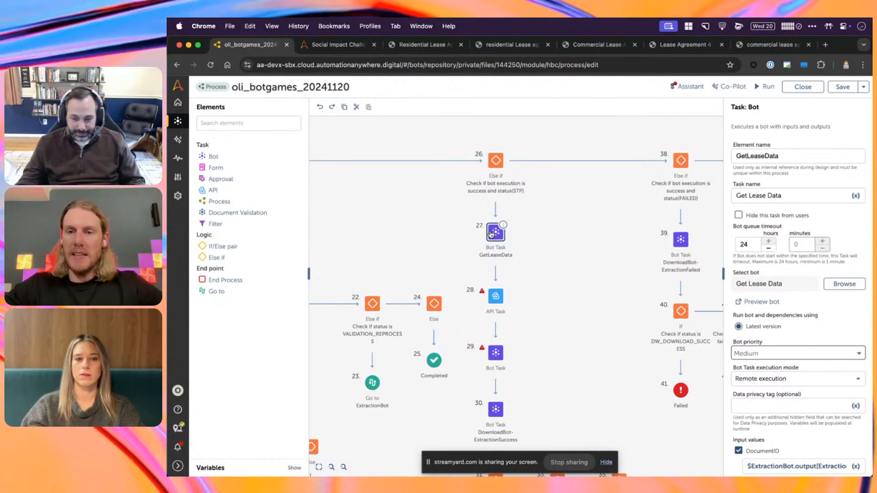
- Name the new API task element ValidateAddress and set its task display name to Validate Address
left_click_drag(435, 224, 692, 288)
left_click_drag(416, 276, 657, 309)
left_click_drag(610, 287, 358, 225)
left_click_drag(505, 217, 445, 223)
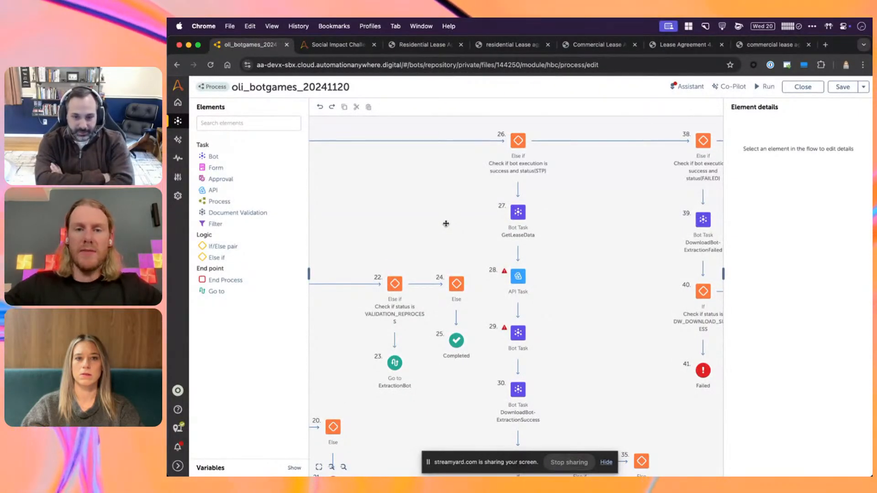
left_click(517, 275)
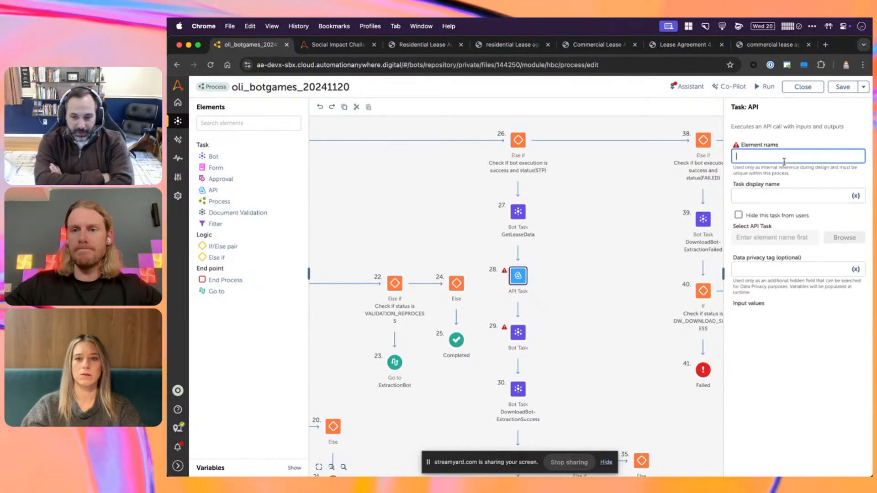
type("V")
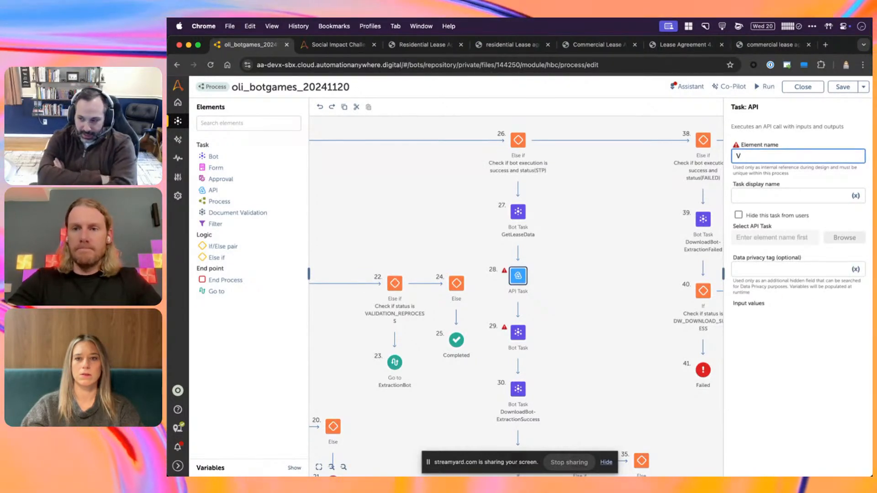
type("alidateAddress")
key("Tab")
type("Validate")
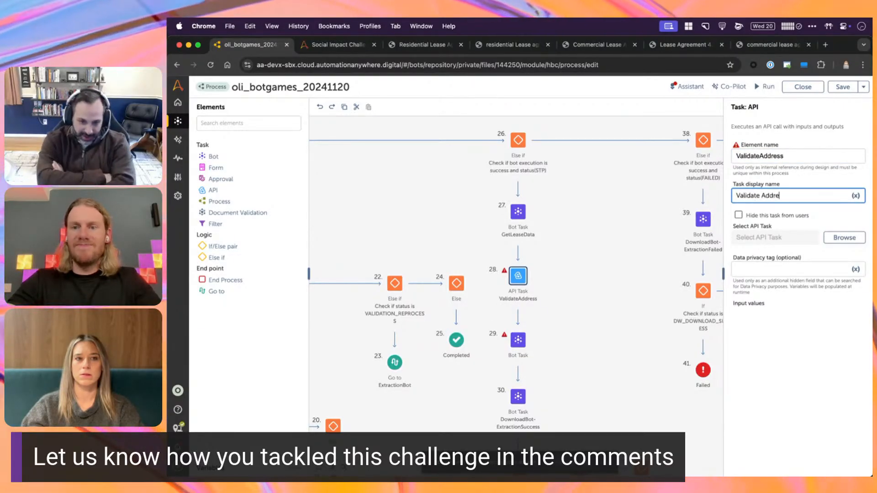
- Assign the Validate Address API task from the lease processing folder under Bot Games to the ValidateAddress task
left_click(838, 238)
left_click(675, 173)
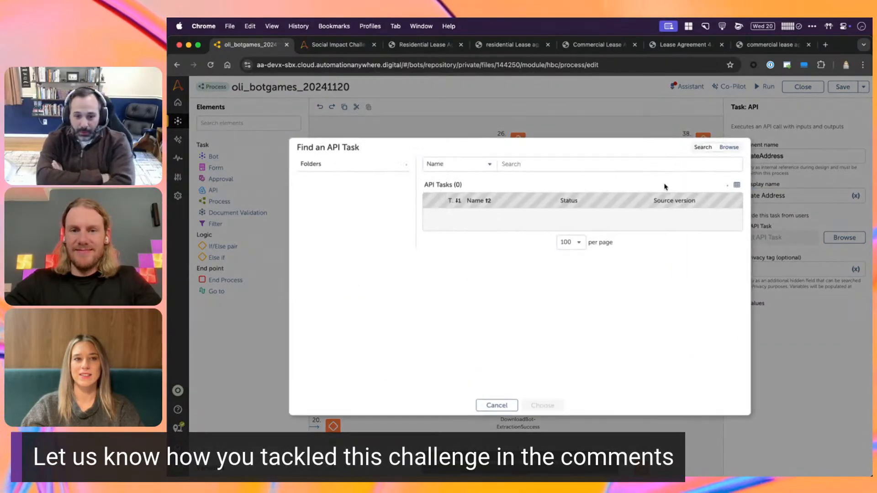
left_click(311, 194)
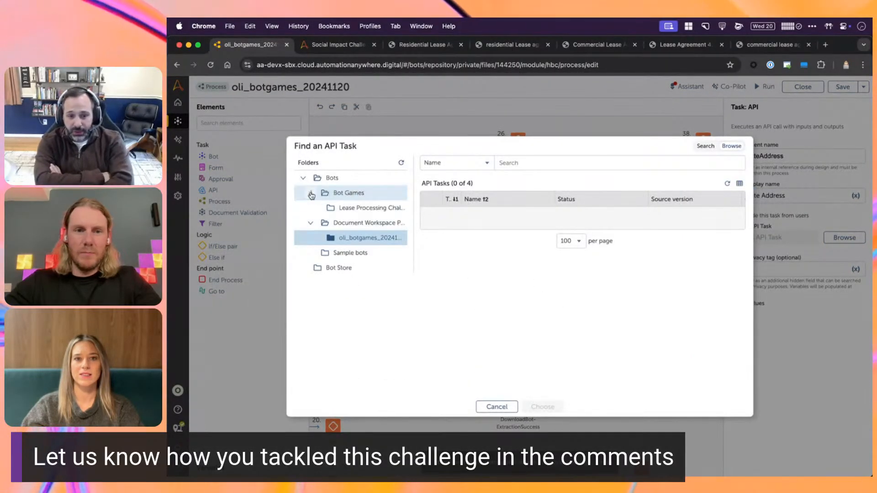
left_click(360, 210)
left_click(431, 219)
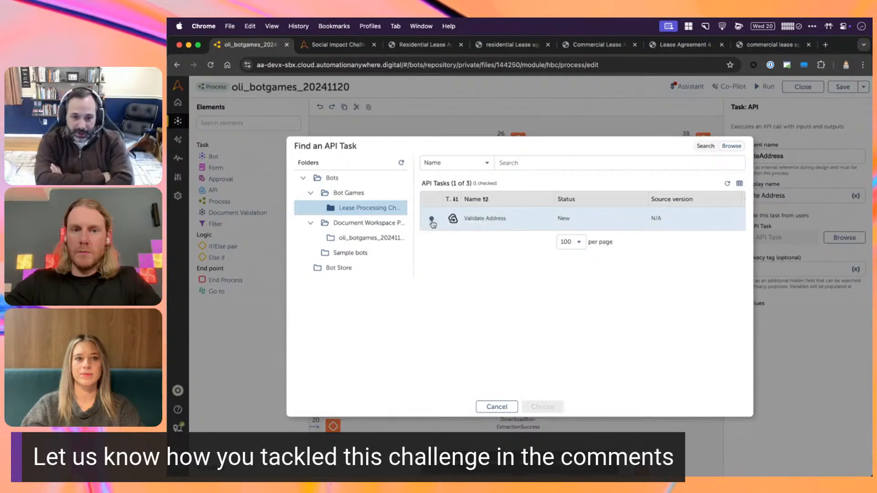
left_click(542, 407)
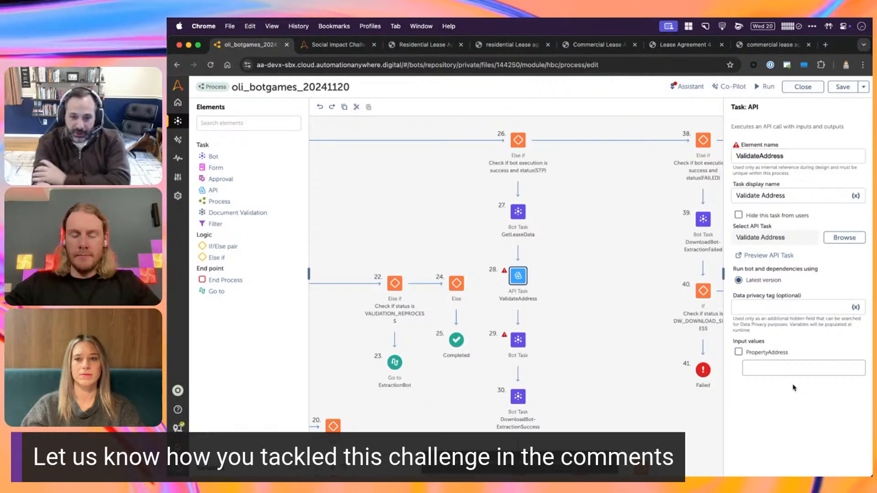
- Enable ValidateAddress's PropertyAddress input, map it to the GetLeaseData output PropertyAddress, and save the process
left_click(739, 352)
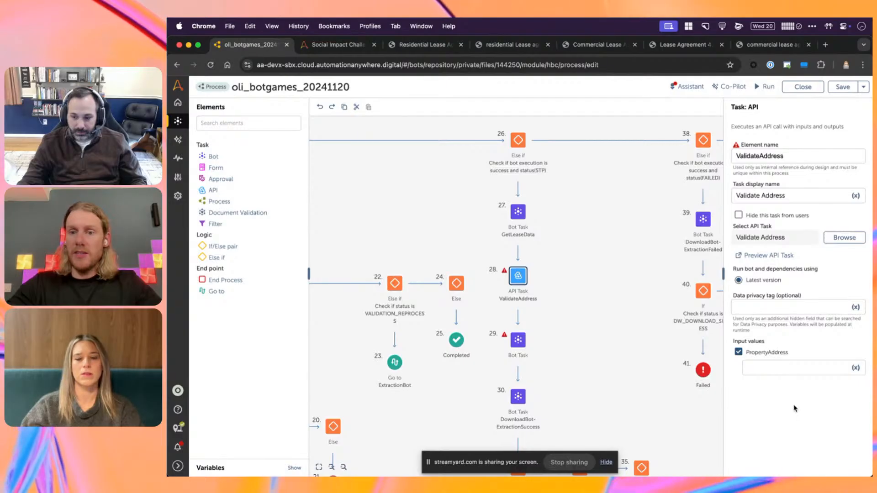
left_click(855, 368)
left_click(573, 278)
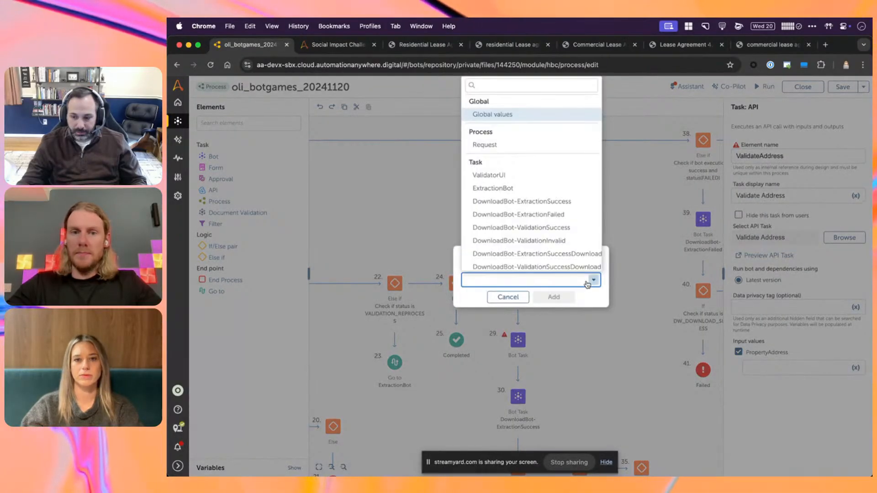
scroll(569, 208, "down", 1)
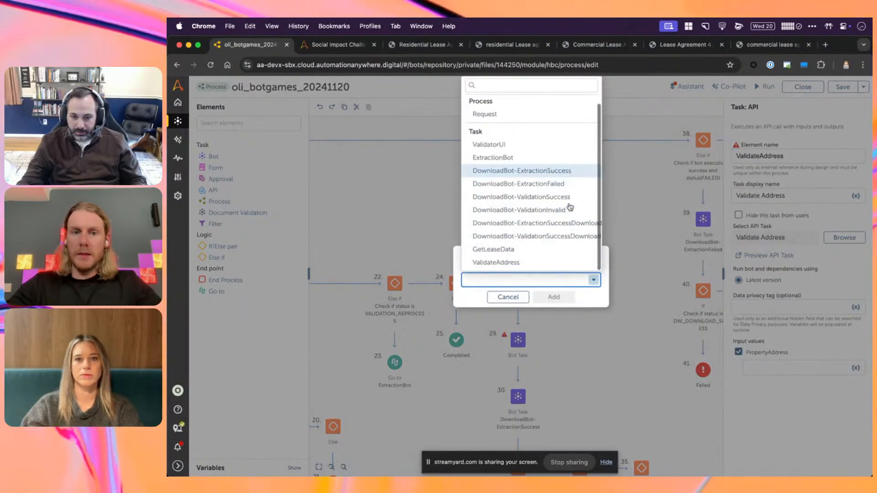
left_click(514, 249)
left_click(525, 315)
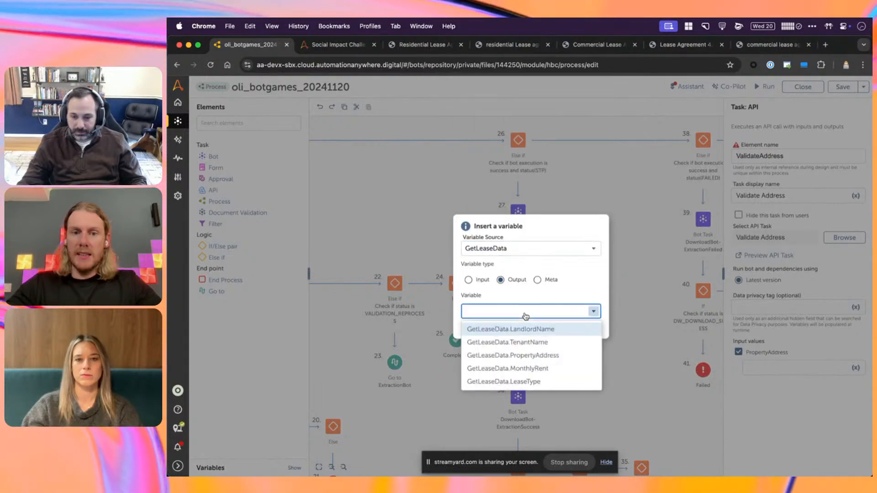
left_click(531, 355)
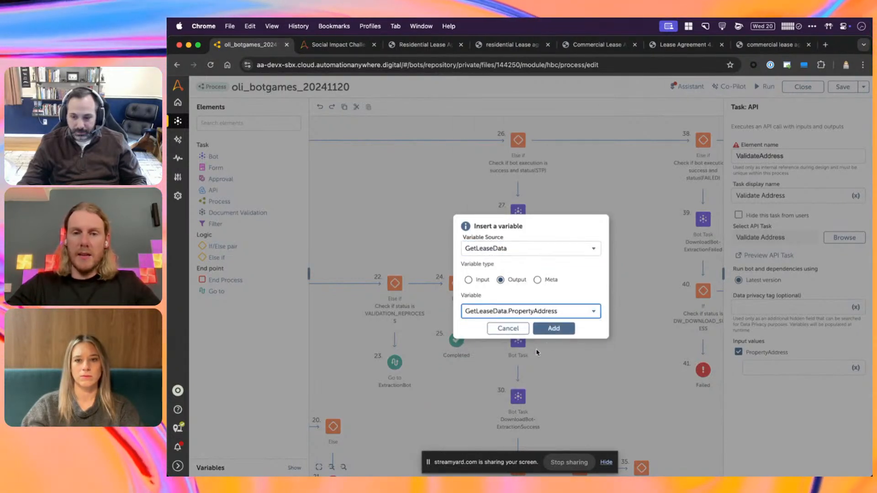
left_click(554, 329)
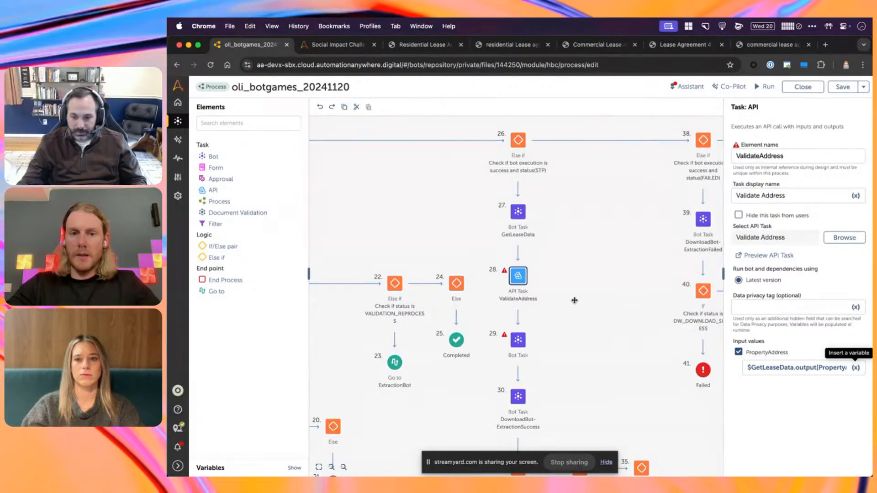
left_click(843, 86)
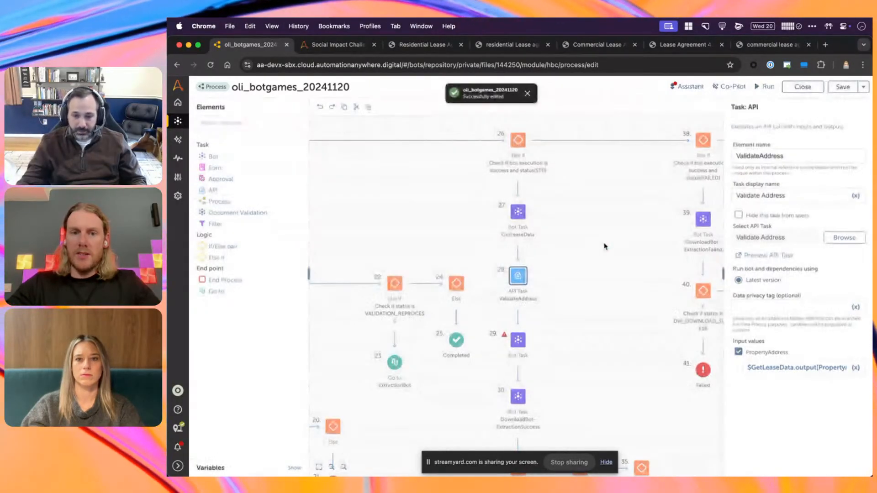
- Name the unnamed bot task after ValidateAddress ProcessLease and set its task name to Process Lease
left_click(519, 346)
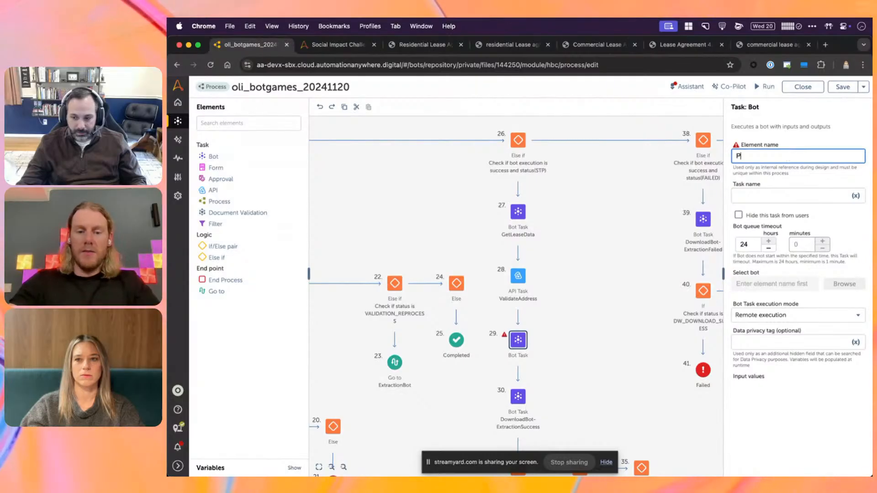
type("ProcessLease")
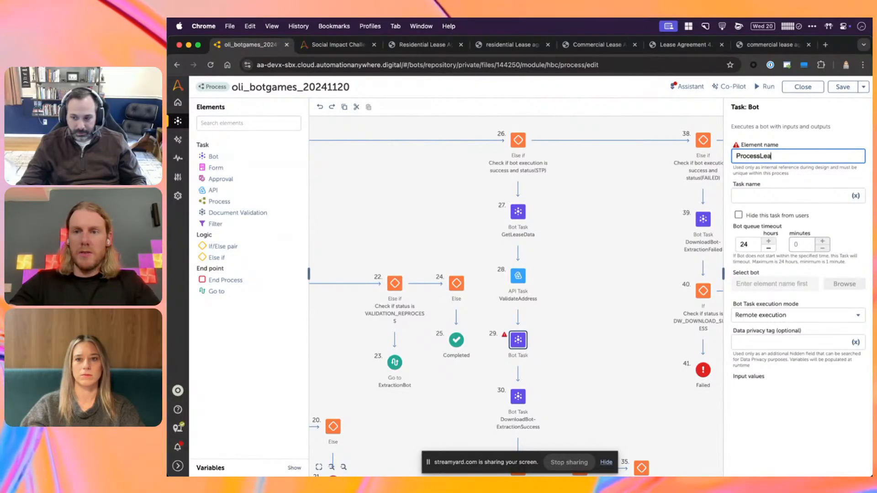
key("Tab")
type("Process")
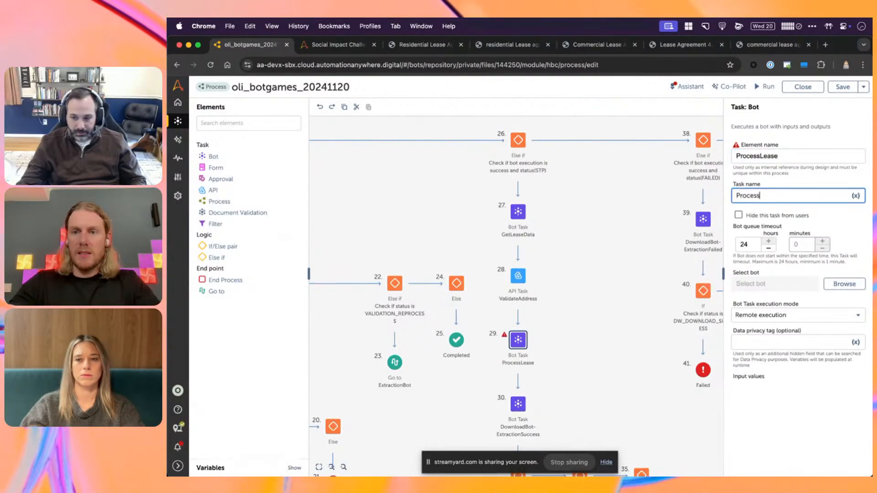
- Assign the Process Lease bot from the lease processing folder under Bot Games to the ProcessLease task
left_click(845, 284)
left_click(664, 182)
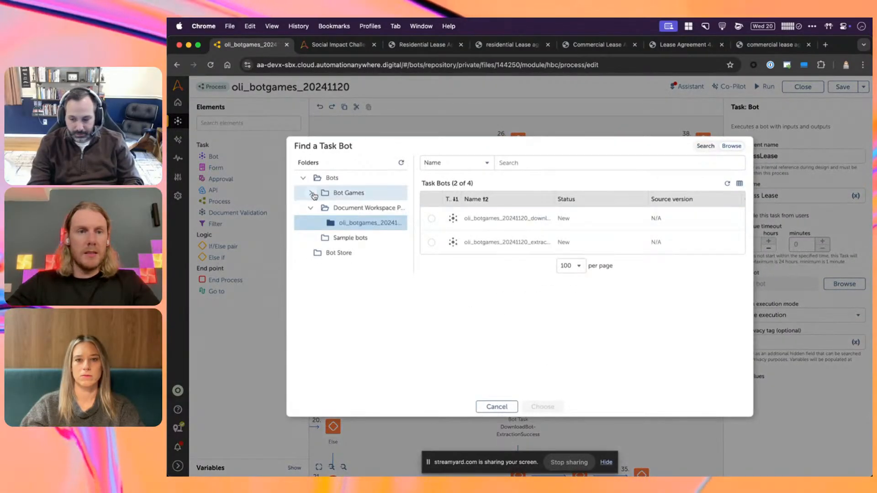
left_click(311, 193)
left_click(358, 207)
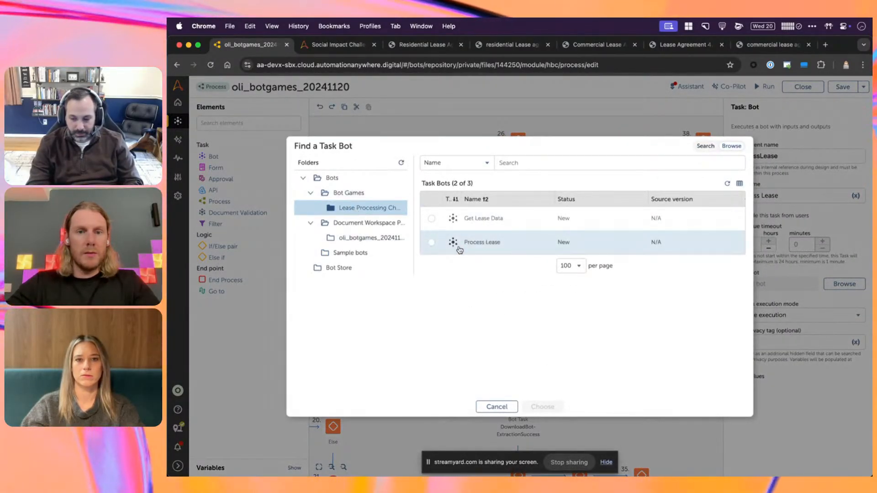
left_click(543, 407)
- Enable ProcessLease's LandlordName input and map it to the GetLeaseData output LandlordName
scroll(801, 374, "down", 5)
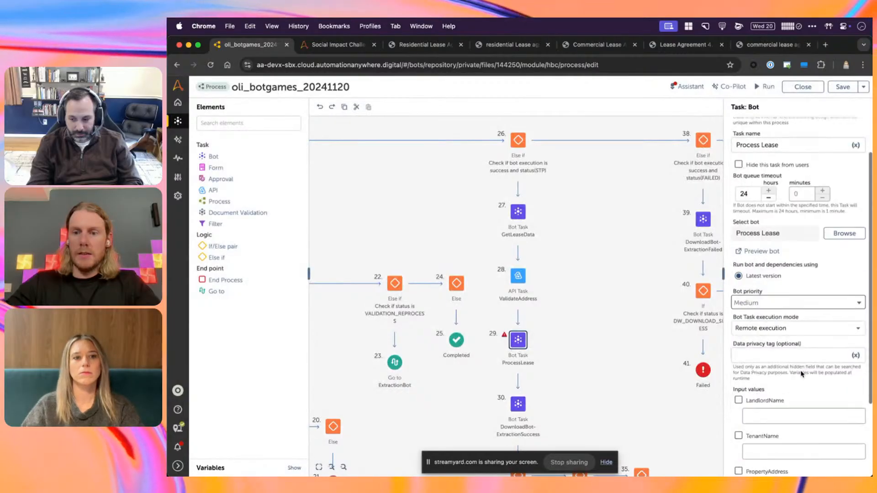
scroll(802, 374, "down", 1)
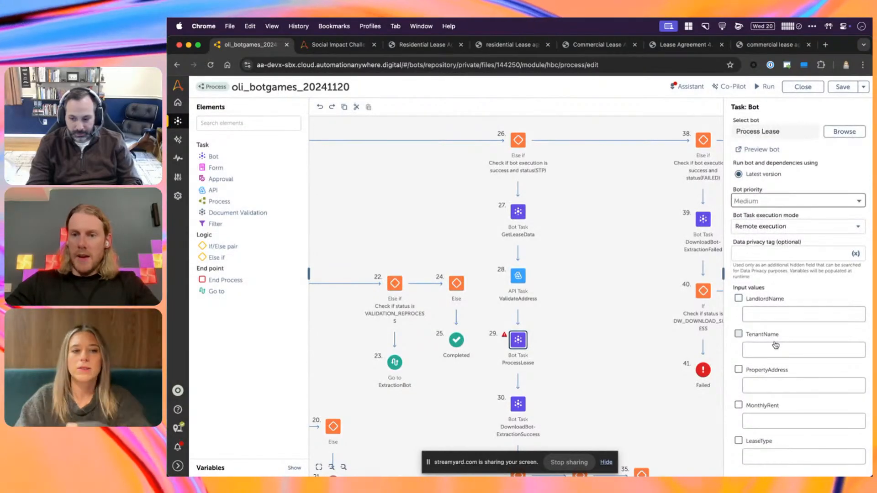
left_click(766, 302)
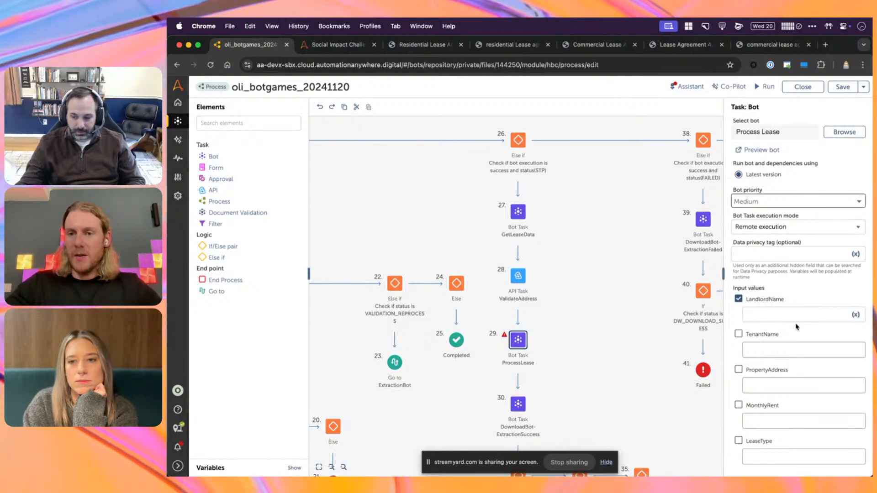
left_click(856, 316)
left_click(592, 280)
left_click(520, 239)
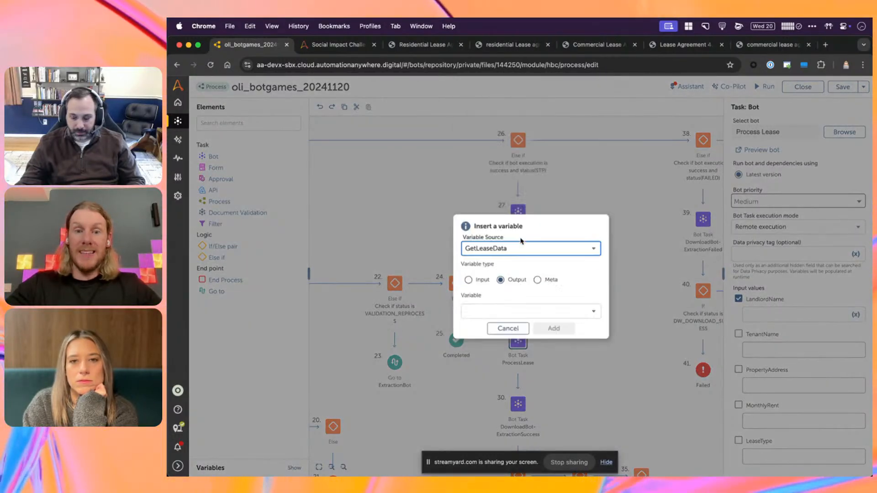
left_click(536, 312)
left_click(532, 330)
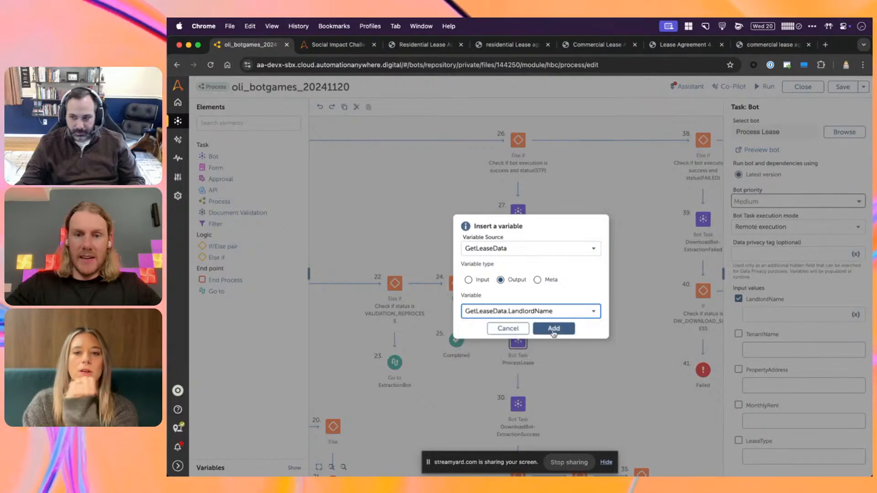
left_click(560, 329)
- Enable ProcessLease's TenantName input and map it to the GetLeaseData output TenantName
left_click(738, 334)
left_click(856, 350)
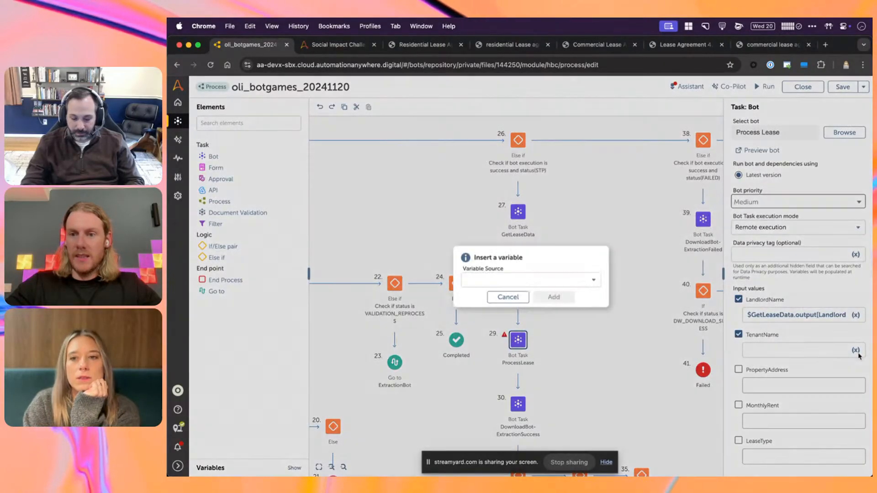
left_click(569, 283)
scroll(543, 261, "down", 3)
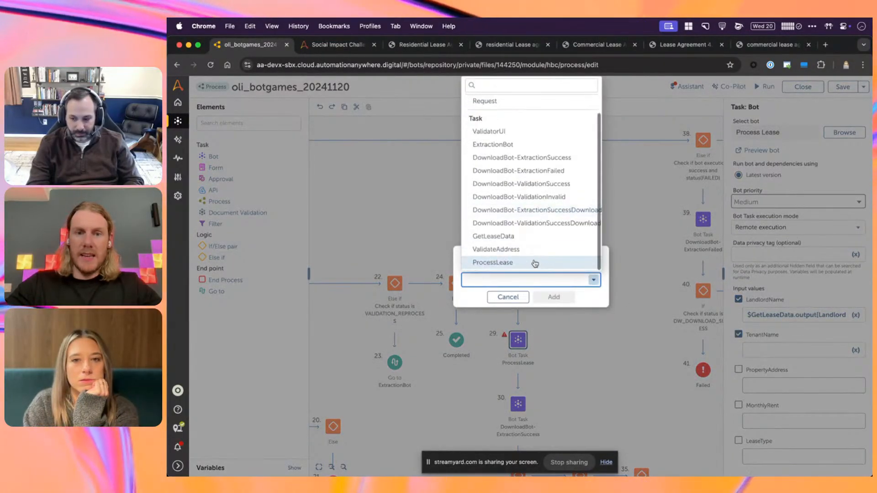
left_click(525, 241)
left_click(527, 314)
left_click(525, 342)
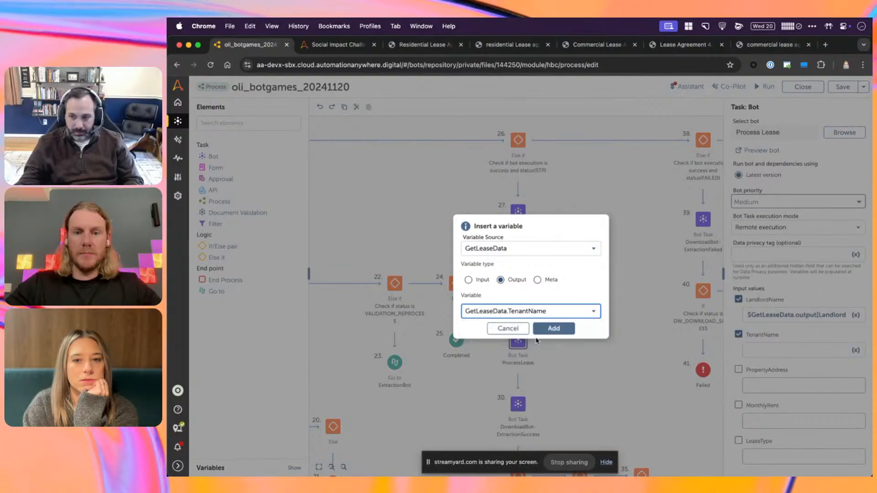
left_click(554, 328)
- Enable ProcessLease's MonthlyRent input and map it to the GetLeaseData output MonthlyRent
left_click(739, 405)
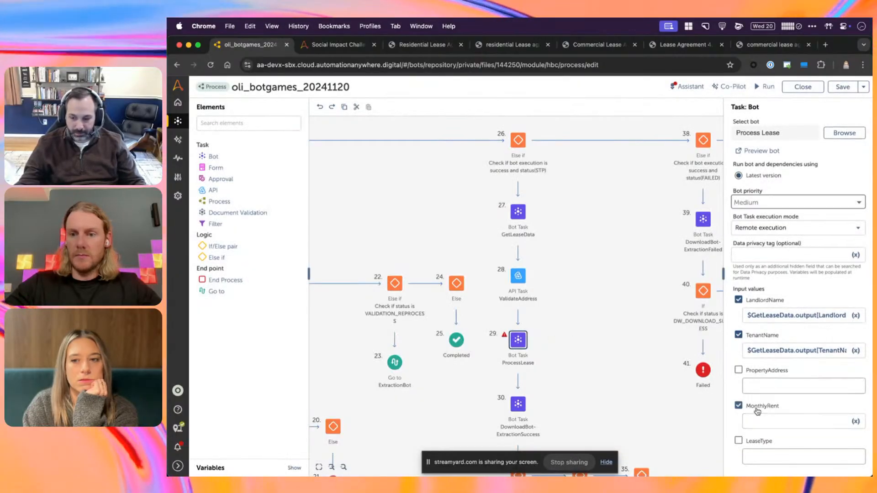
left_click(855, 422)
left_click(530, 280)
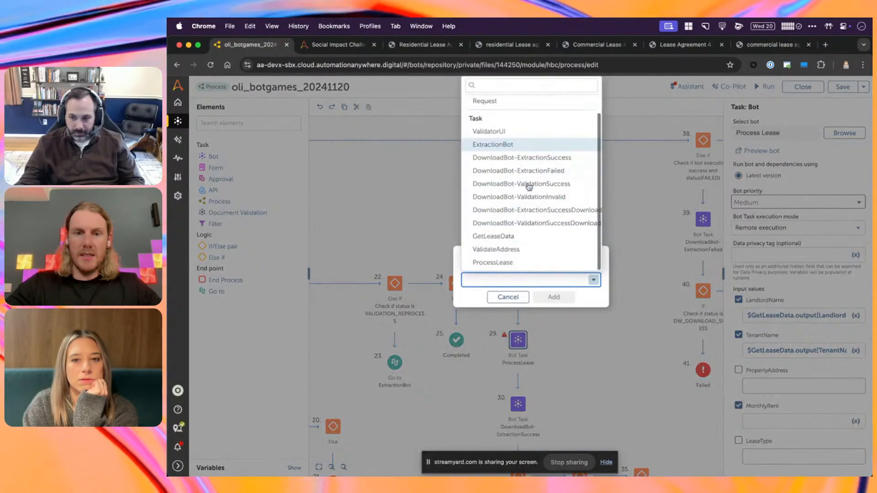
scroll(532, 206, "down", 3)
left_click(532, 243)
left_click(538, 312)
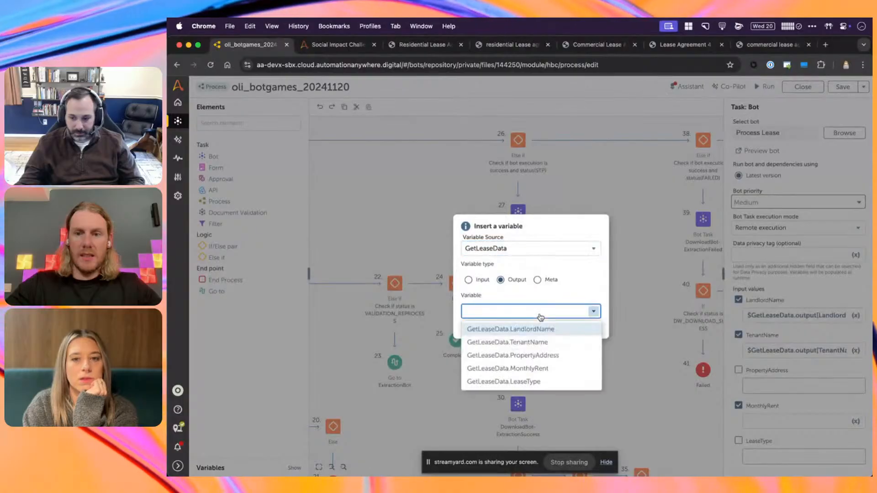
left_click(537, 366)
left_click(553, 328)
- Enable ProcessLease's LeaseType input and map it to the GetLeaseData output LeaseType
left_click(739, 440)
left_click(855, 456)
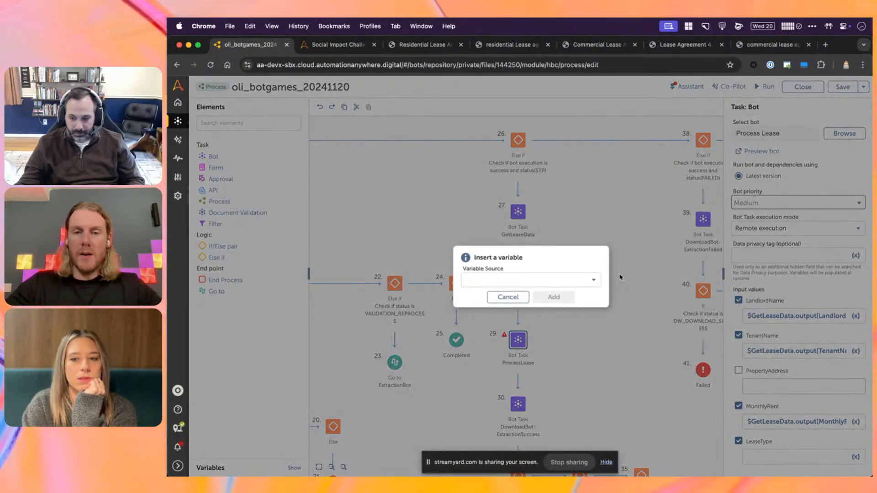
left_click(529, 280)
scroll(563, 227, "down", 2)
left_click(548, 235)
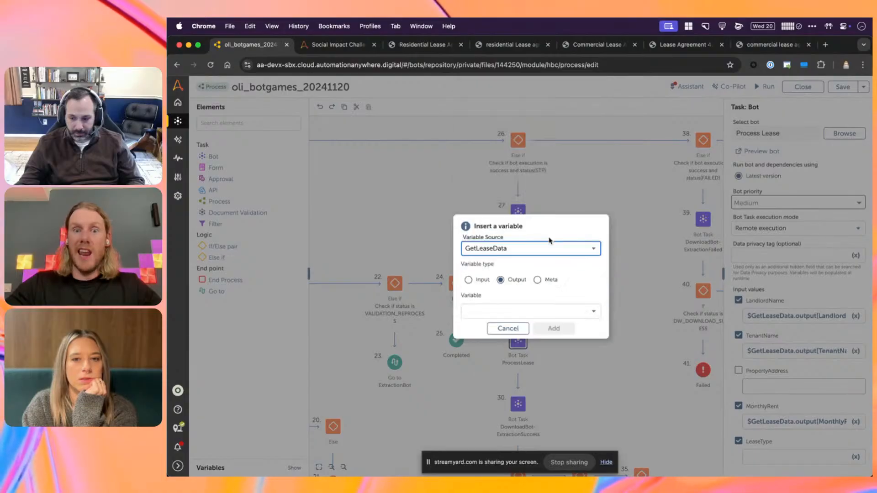
left_click(552, 310)
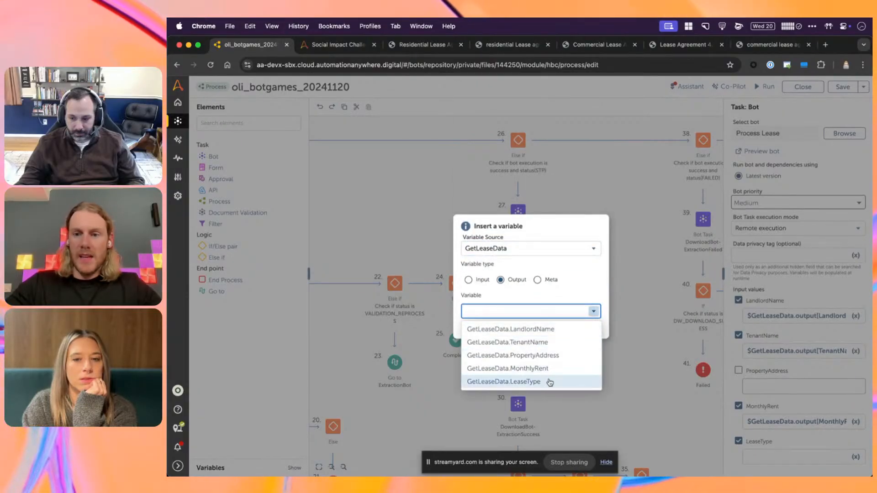
left_click(550, 381)
left_click(554, 328)
- Enable ProcessLease's PropertyAddress input, map it to the ValidateAddress output PropertyAddress, and save the process
left_click(758, 374)
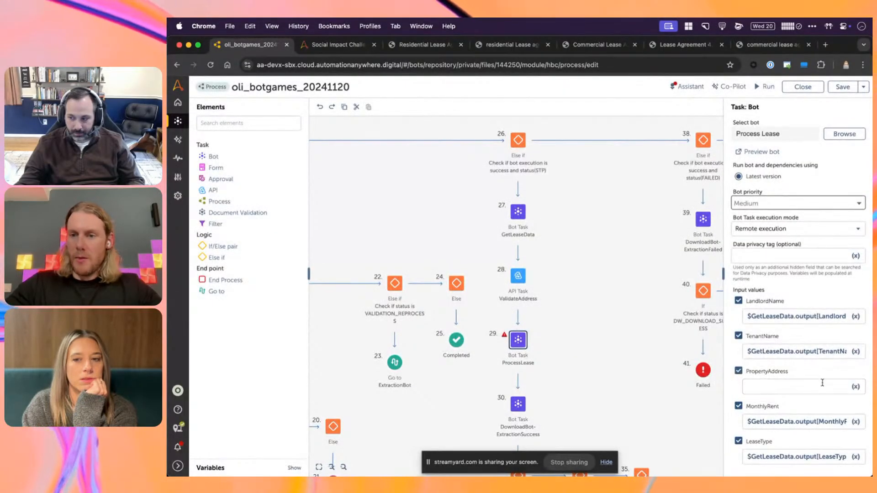
left_click(856, 387)
left_click(592, 280)
scroll(555, 232, "down", 2)
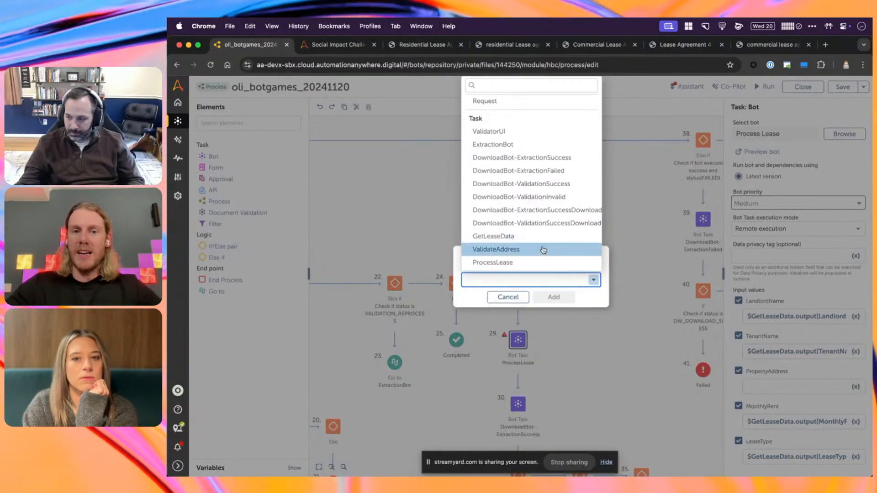
left_click(543, 249)
left_click(540, 311)
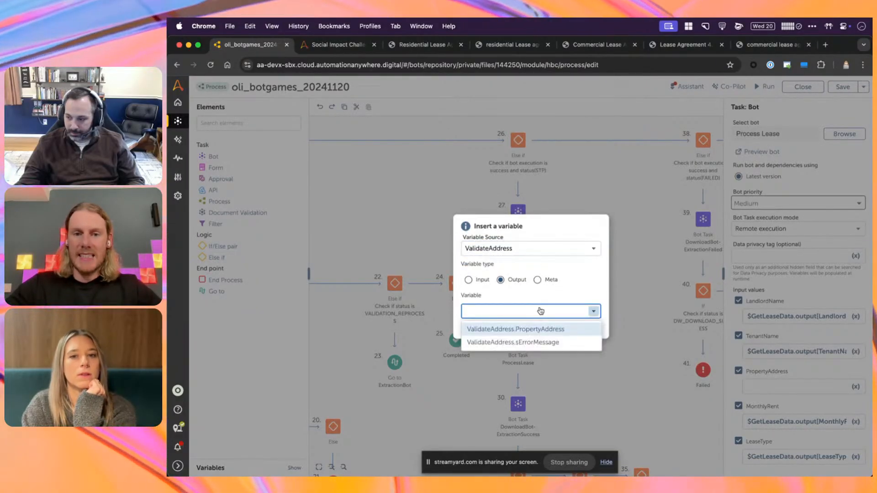
left_click(539, 334)
left_click(556, 328)
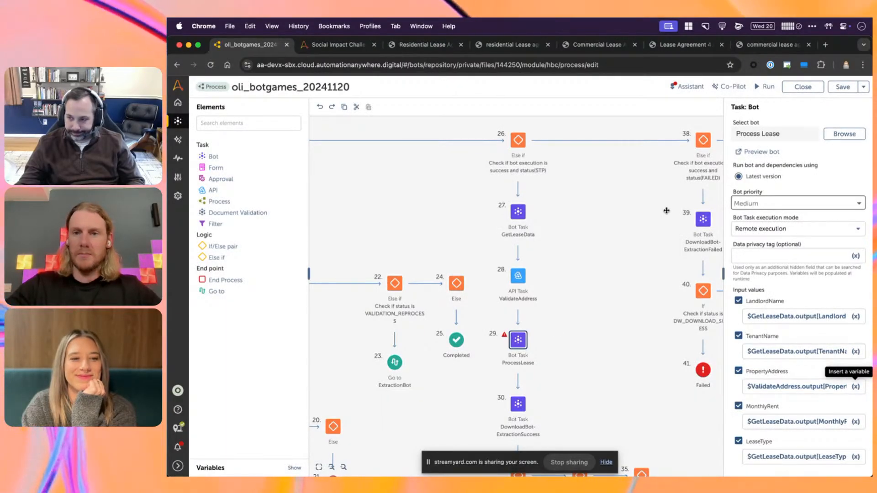
left_click(843, 90)
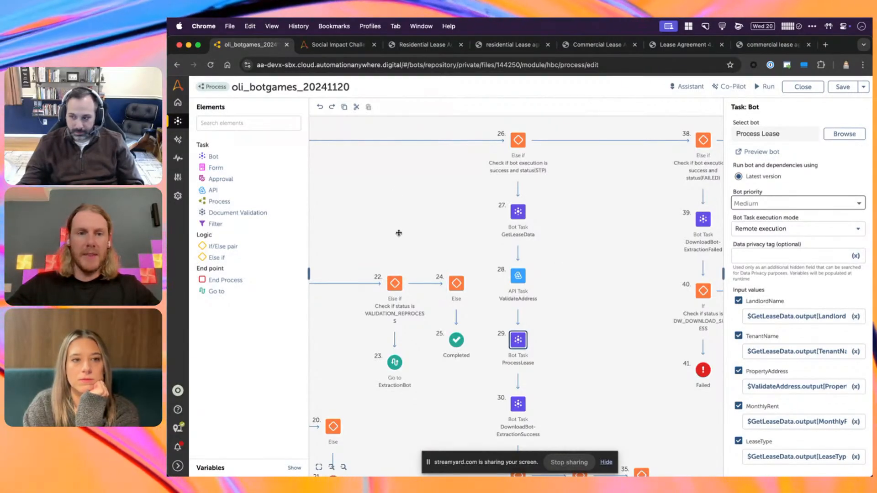
- Examine the ValidatorUI branch of the process, from the VALIDATION_SUCCESS check through the VALIDATION_INVALID branch
left_click_drag(405, 239, 582, 247)
left_click_drag(442, 237, 629, 239)
left_click_drag(529, 239, 583, 250)
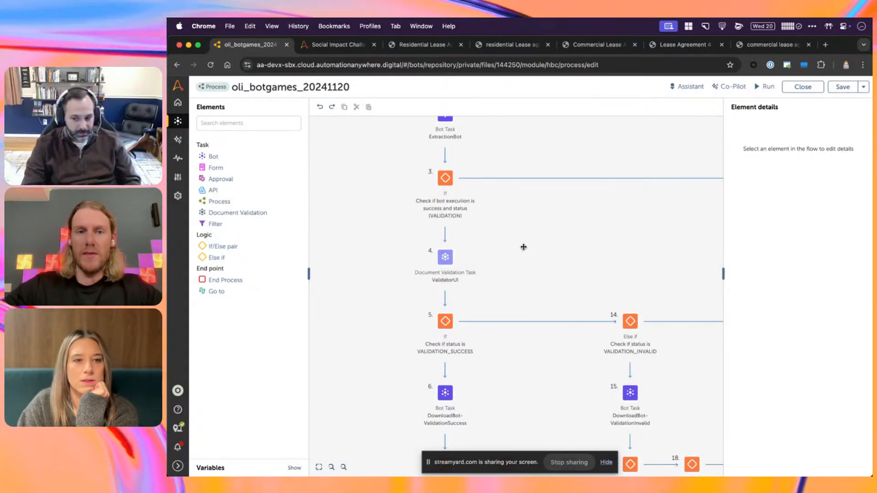
scroll(490, 279, "down", 1)
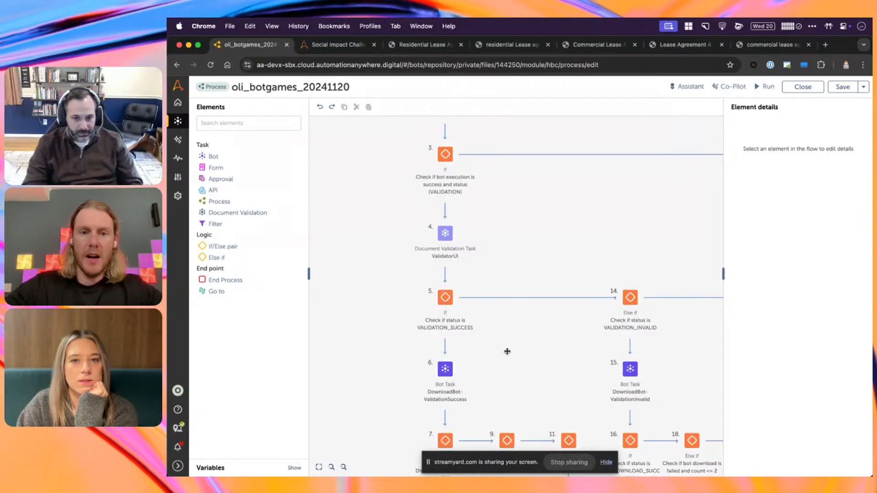
scroll(505, 335, "down", 1)
scroll(503, 335, "right", 1)
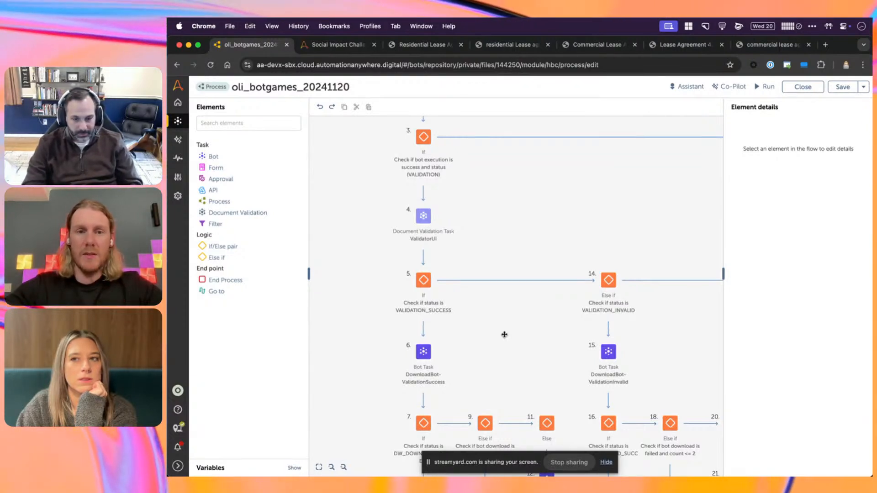
left_click_drag(505, 335, 502, 304)
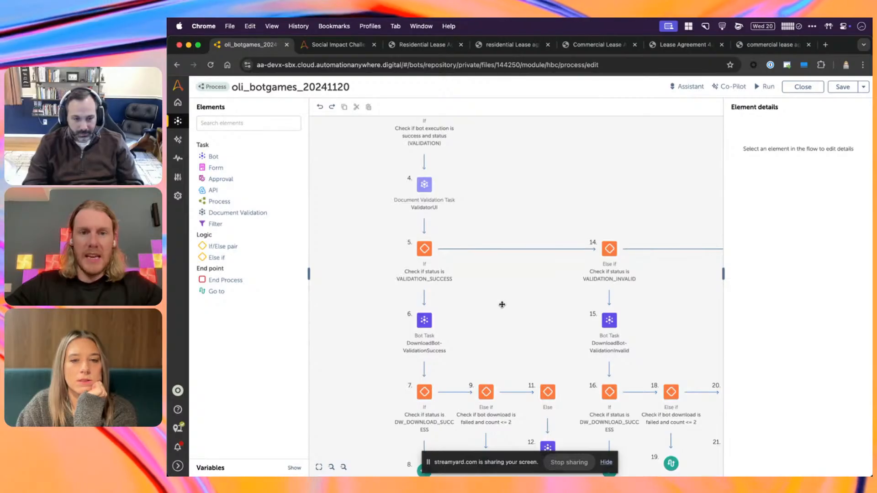
scroll(505, 302, "up", 1)
left_click_drag(508, 304, 443, 326)
left_click_drag(613, 245, 409, 246)
scroll(614, 245, "left", 7)
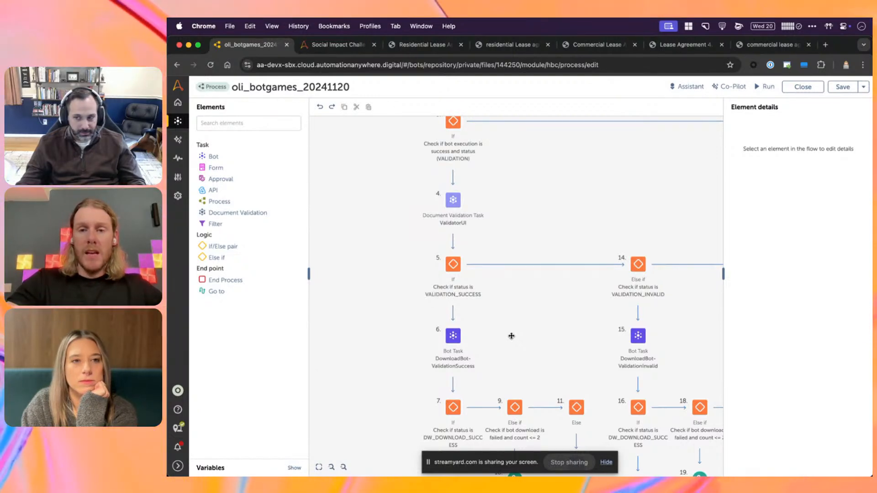
left_click_drag(516, 326, 515, 296)
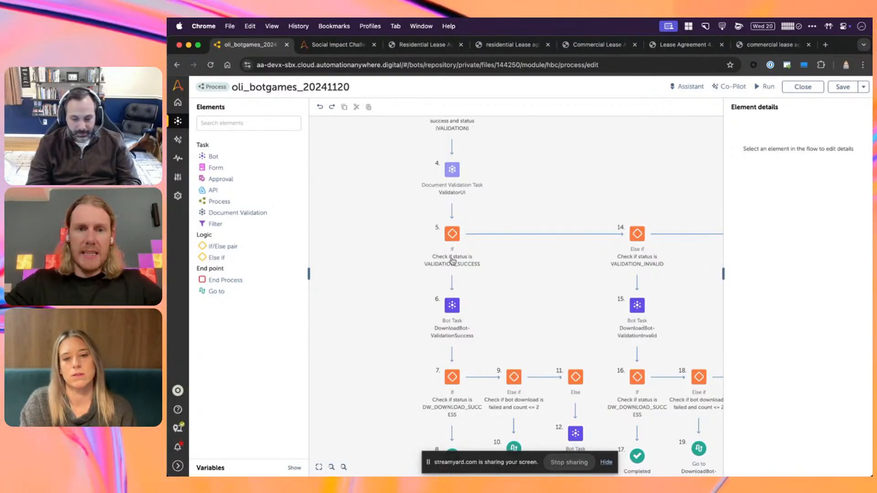
- Copy the GetLeaseData bot task from the STP branch and paste it directly after the VALIDATION_SUCCESS check
scroll(542, 282, "right", 10)
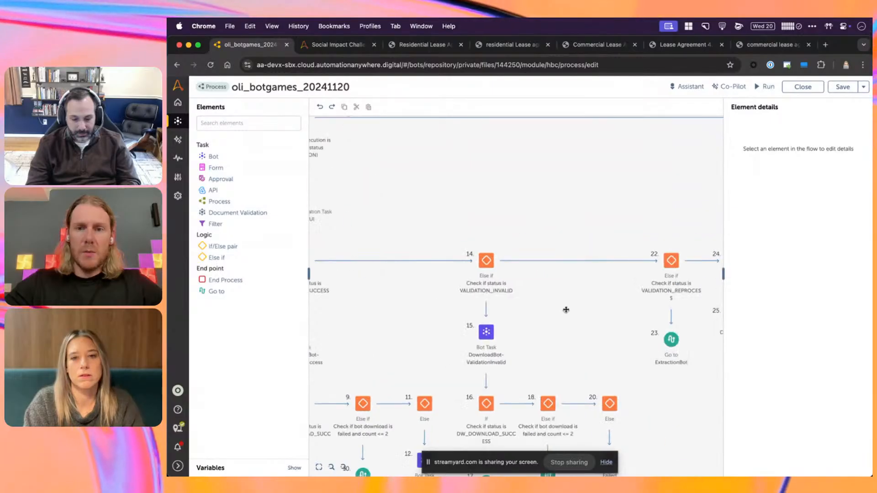
scroll(462, 222, "right", 2)
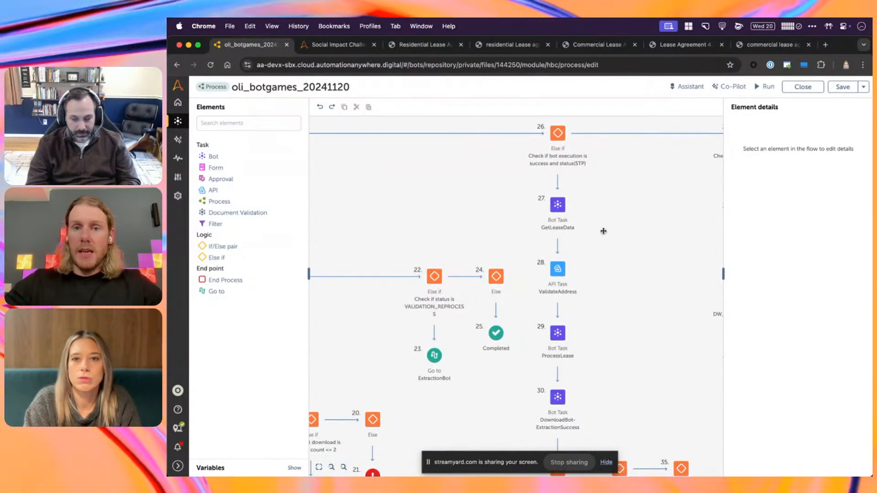
left_click(557, 209)
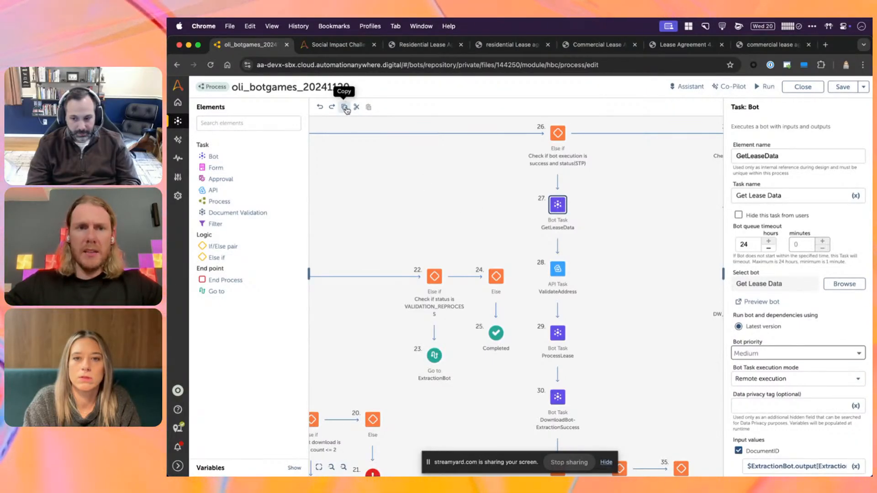
left_click_drag(373, 192, 581, 177)
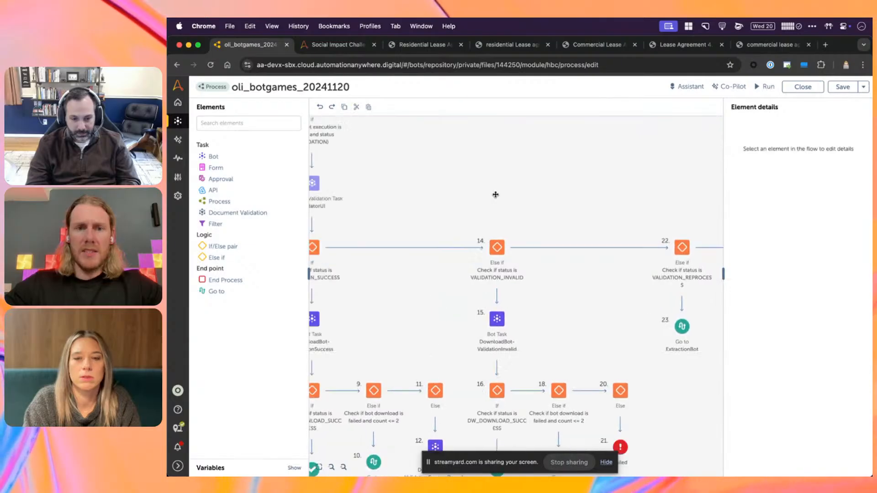
left_click_drag(321, 250, 516, 217)
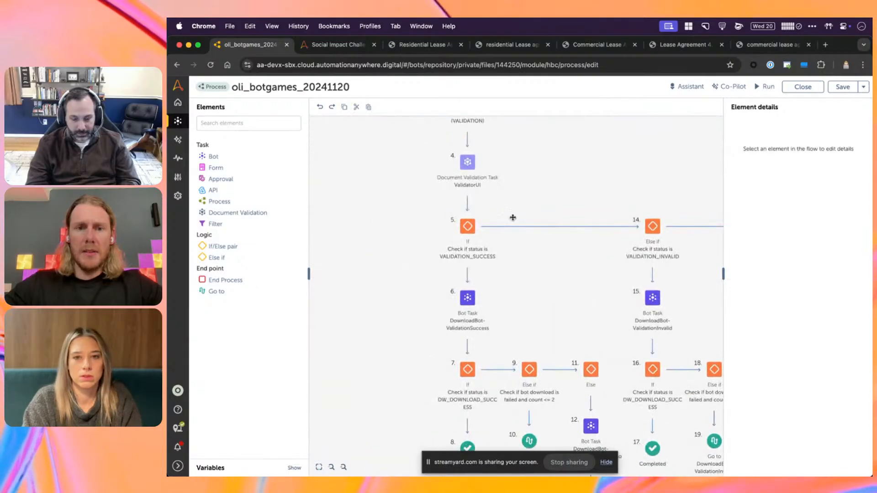
left_click(469, 229)
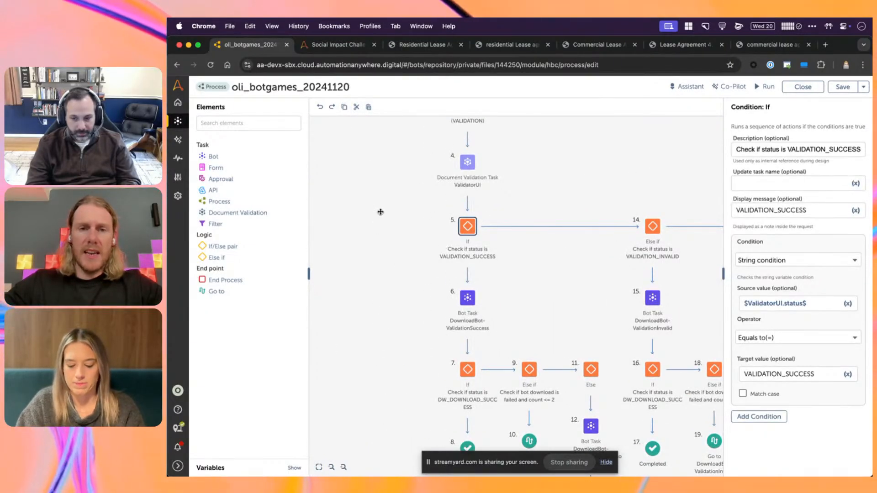
left_click(369, 108)
- Copy the ValidateAddress API task from the STP branch and paste it after the copied GetLeaseData task in the VALIDATION_SUCCESS branch
left_click_drag(558, 312, 446, 310)
left_click_drag(642, 284, 496, 313)
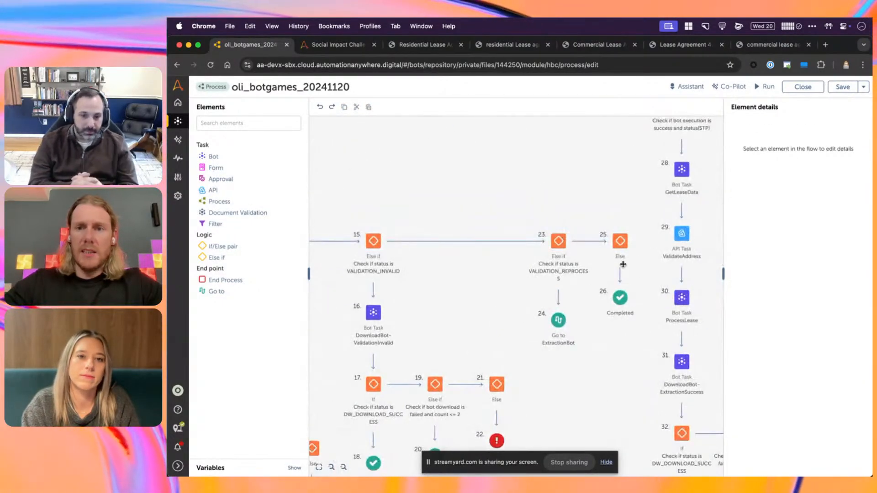
left_click(678, 235)
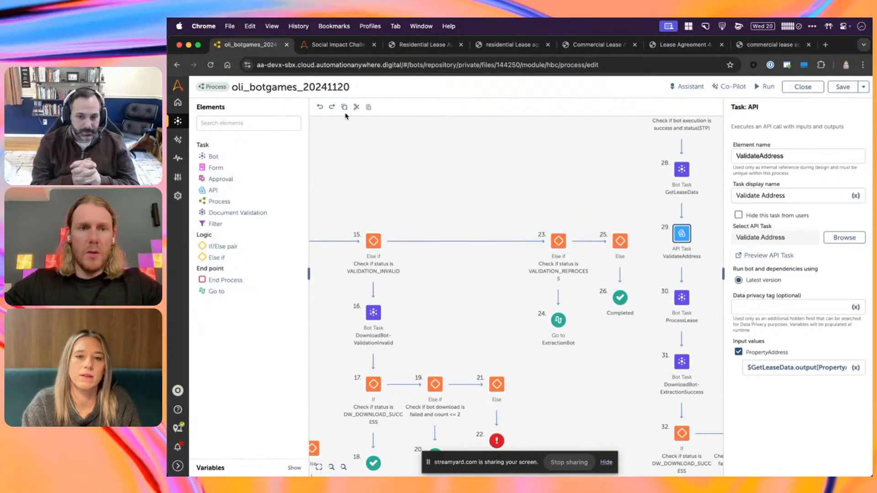
left_click_drag(466, 292, 574, 263)
left_click_drag(387, 292, 430, 271)
left_click(464, 274)
left_click(368, 108)
- Copy the ProcessLease bot task from the STP branch and paste it after the copied ValidateAddress task in the VALIDATION_SUCCESS branch
left_click_drag(601, 267, 429, 297)
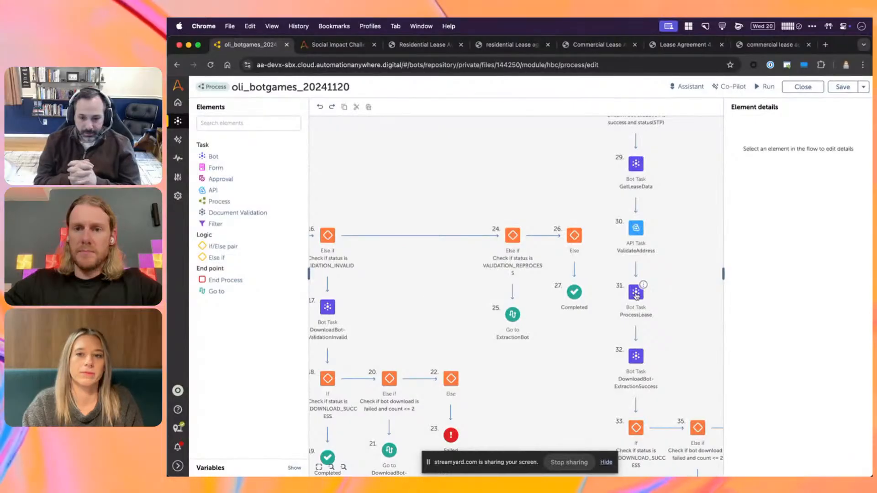
left_click_drag(385, 273, 589, 201)
left_click_drag(419, 273, 531, 255)
left_click(459, 288)
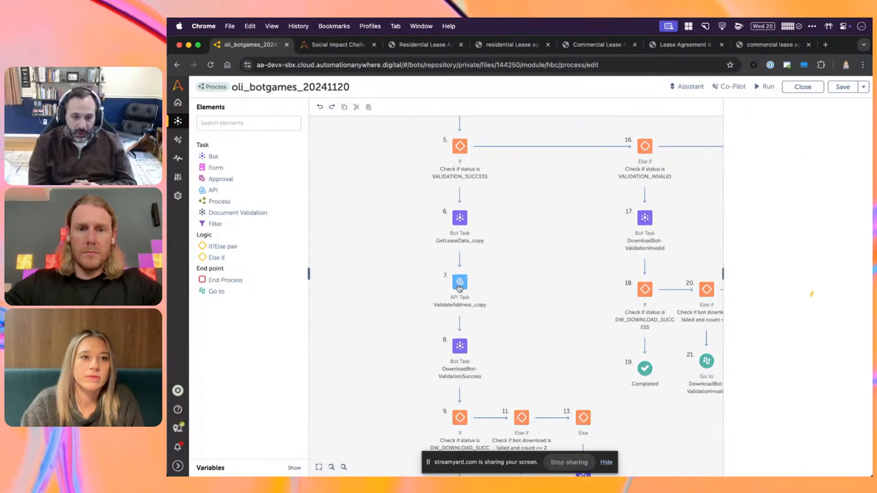
left_click(369, 109)
- Change the PropertyAddress input of ValidateAddress_copy to reference the GetLeaseData_copy output
left_click_drag(543, 278, 532, 308)
left_click(439, 219)
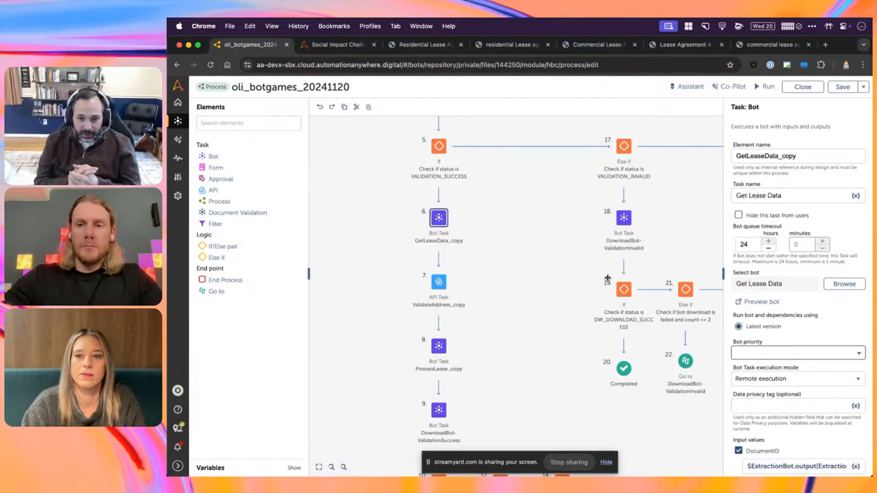
left_click(438, 288)
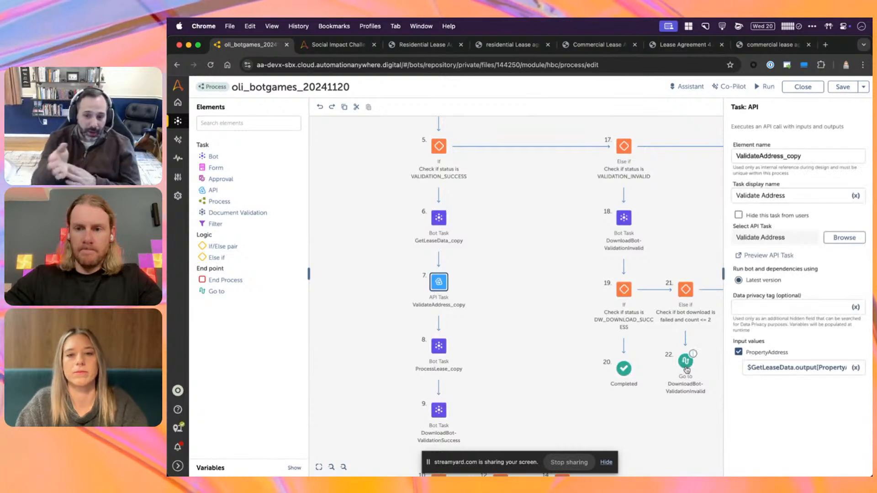
left_click(795, 367)
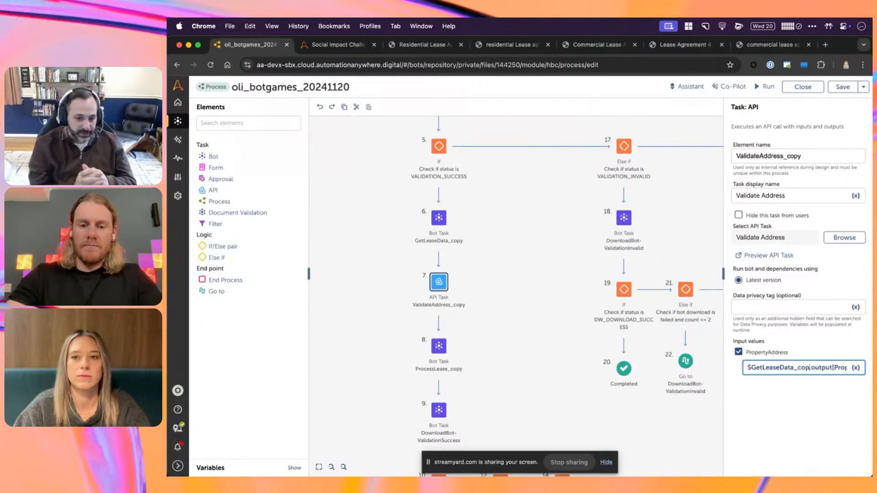
key("F11")
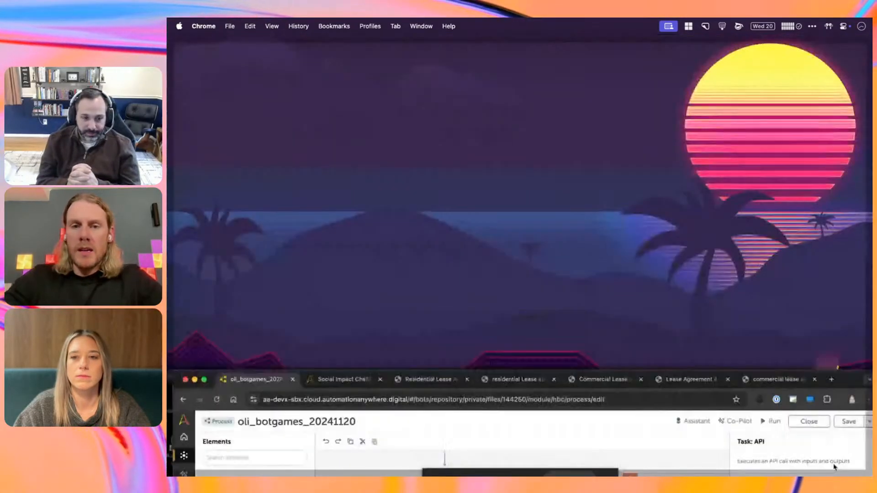
key("F11")
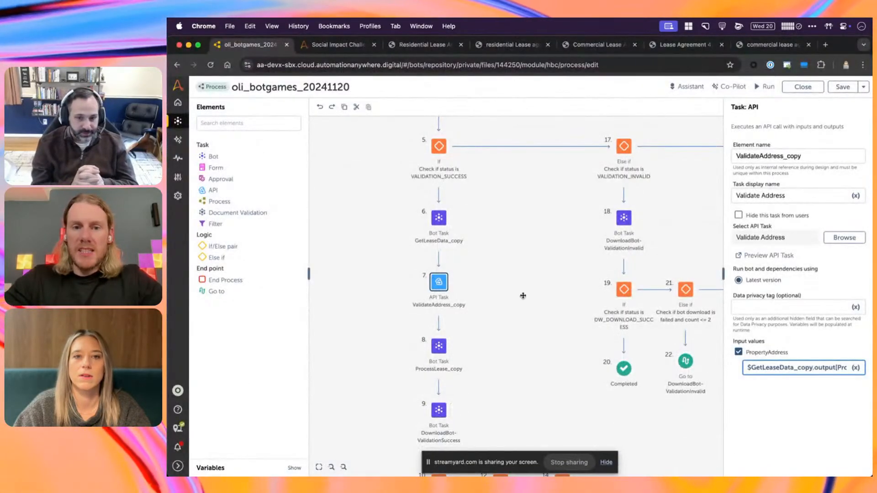
left_click(439, 219)
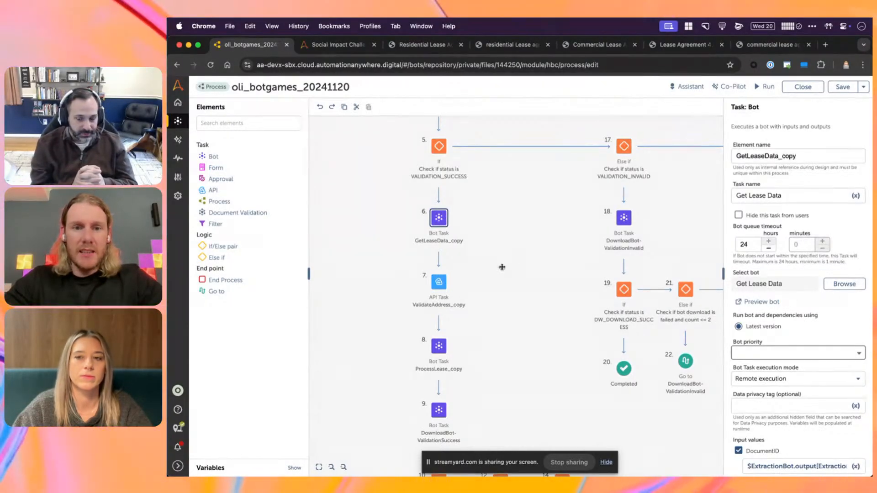
left_click(439, 283)
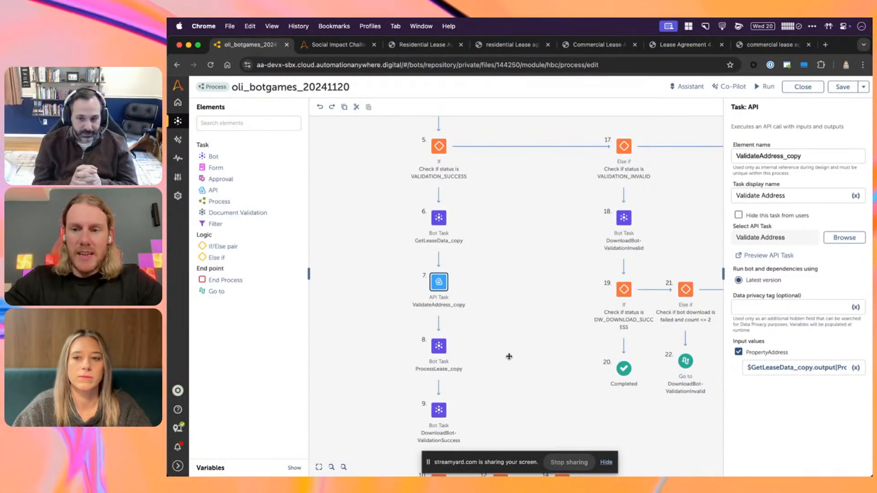
- Change the LandlordName input of ProcessLease_copy to reference the GetLeaseData_copy output
left_click(444, 360)
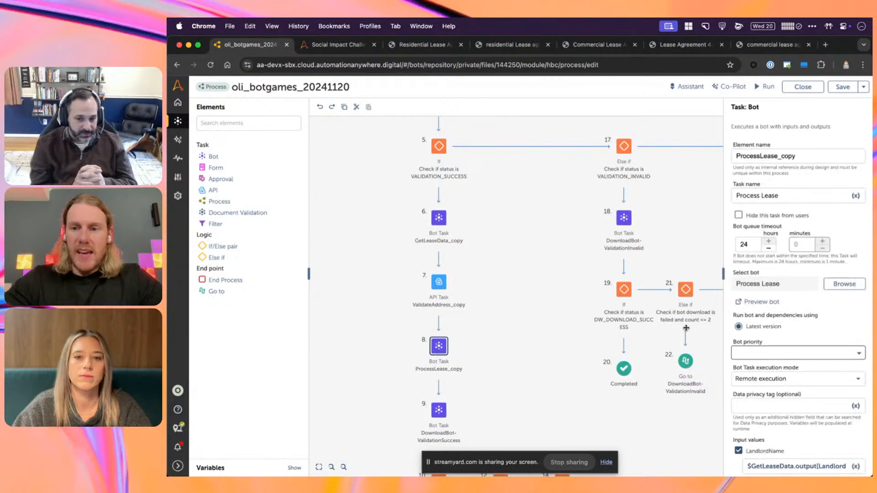
scroll(815, 344, "down", 5)
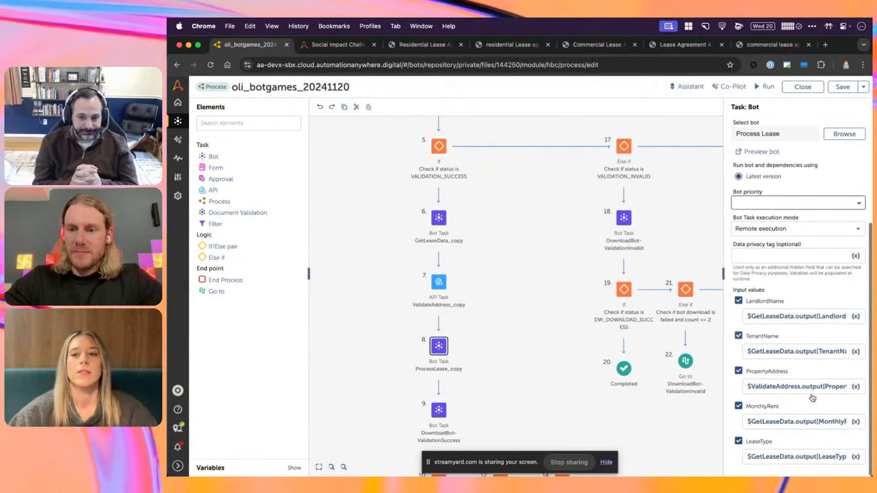
left_click(797, 316)
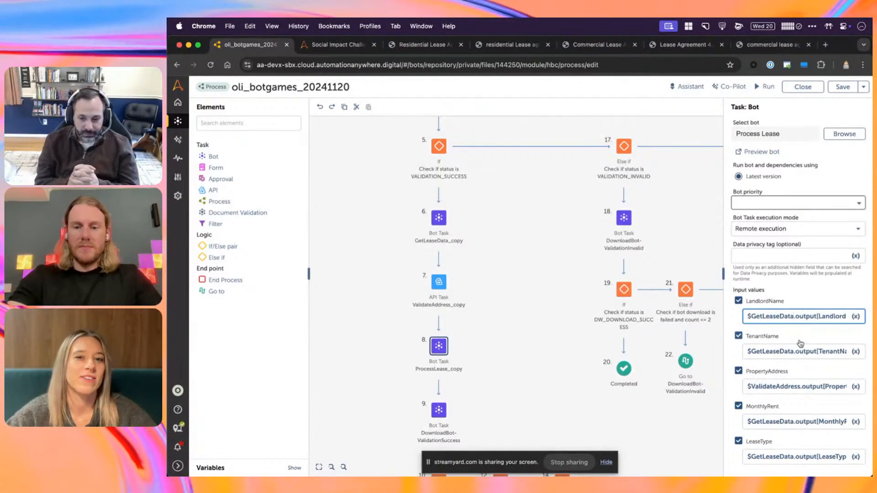
type("_.o")
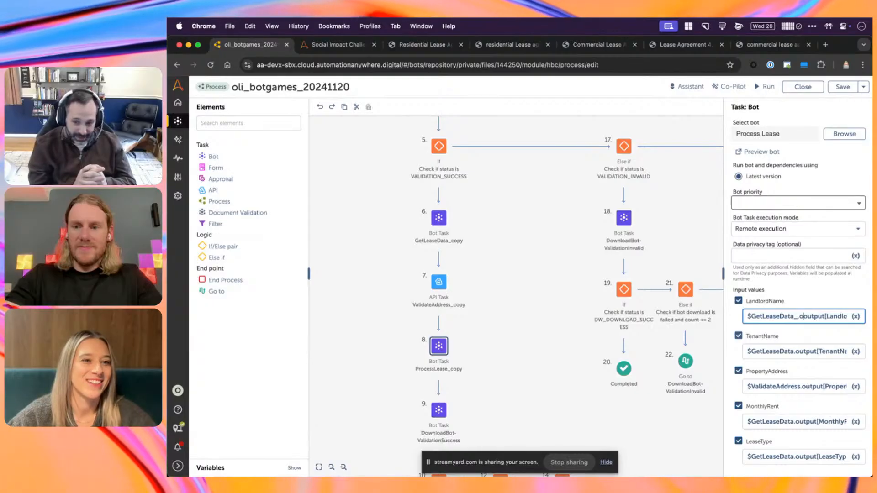
key("BackSpace")
key("Left")
type("c")
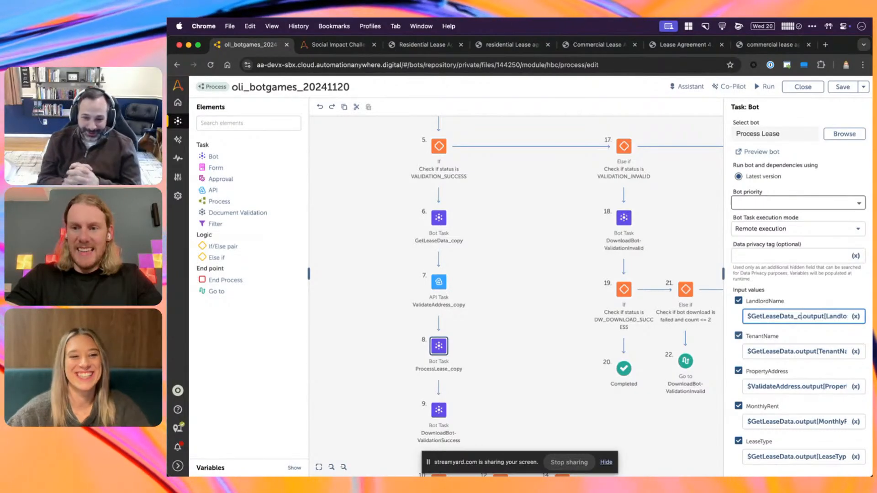
type("opy")
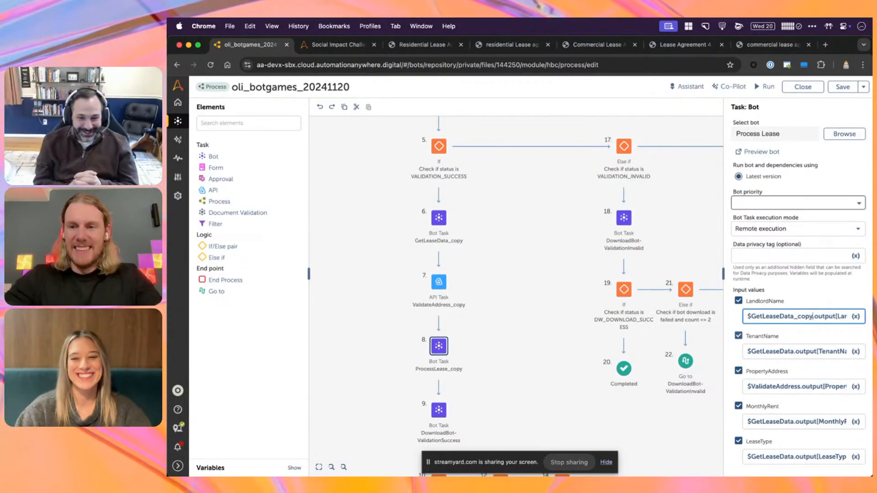
- Point ProcessLease_copy's TenantName input to the GetLeaseData_copy output and its PropertyAddress input to the ValidateAddress_copy output
left_click(792, 351)
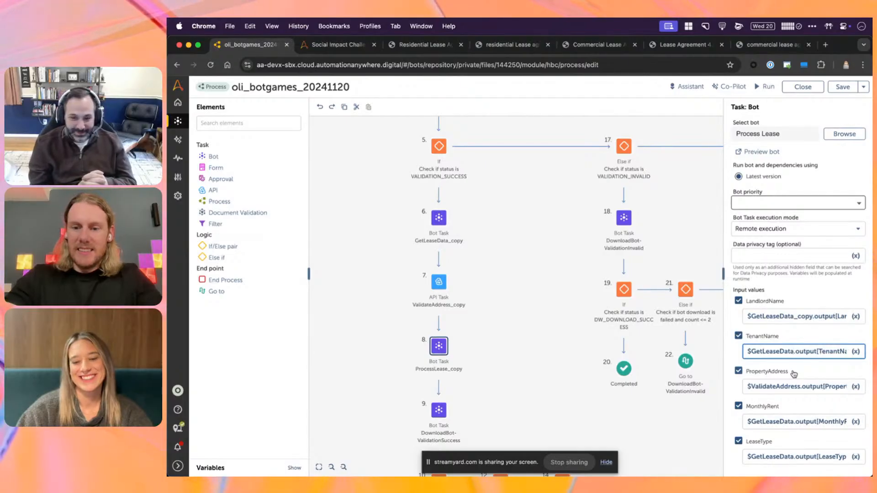
type("_copy")
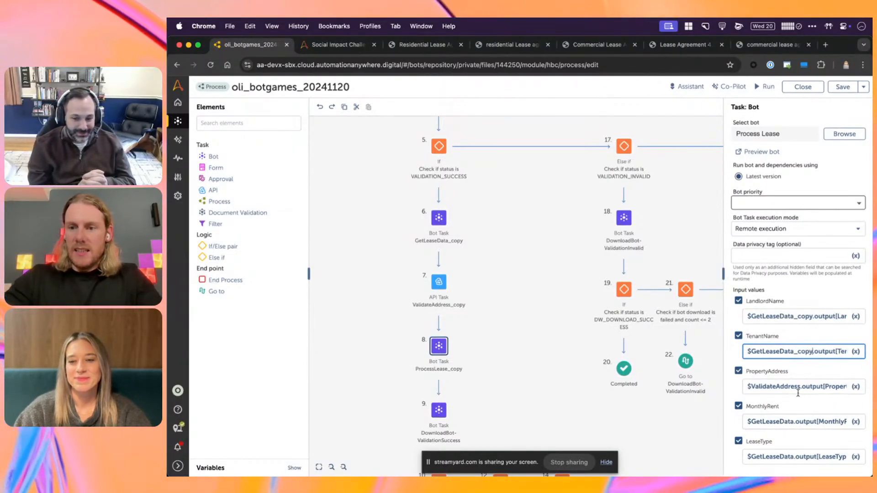
left_click(797, 389)
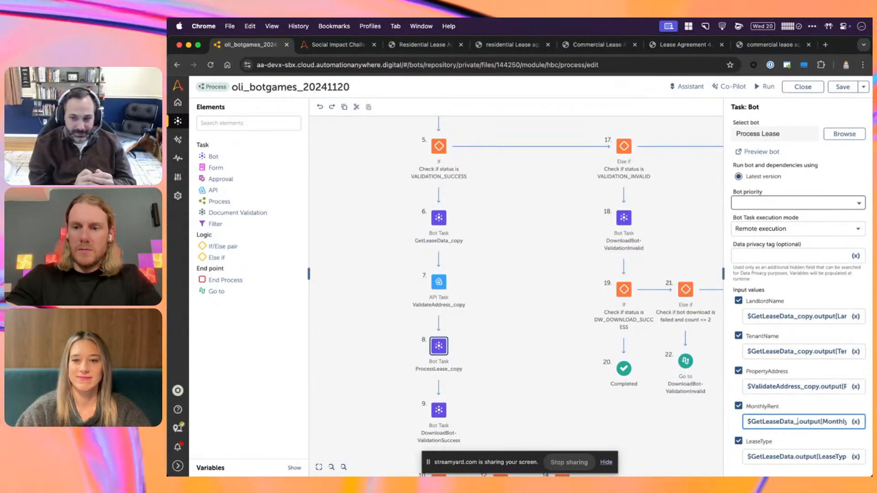
- Point ProcessLease_copy's MonthlyRent and LeaseType inputs to the GetLeaseData_copy output
type("op")
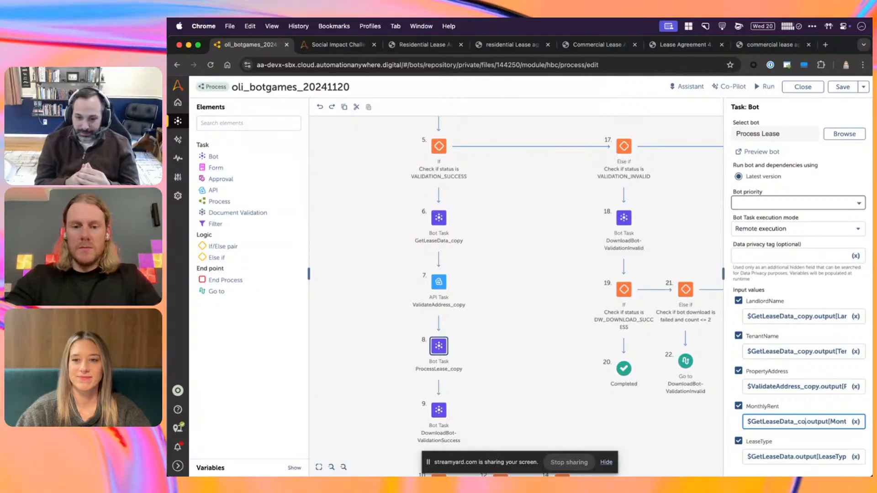
type("y")
left_click(796, 461)
type("_co")
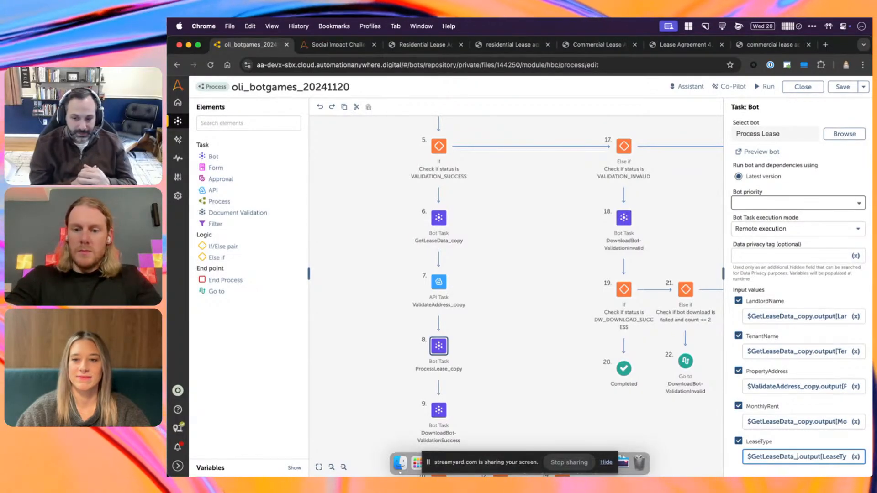
type("py")
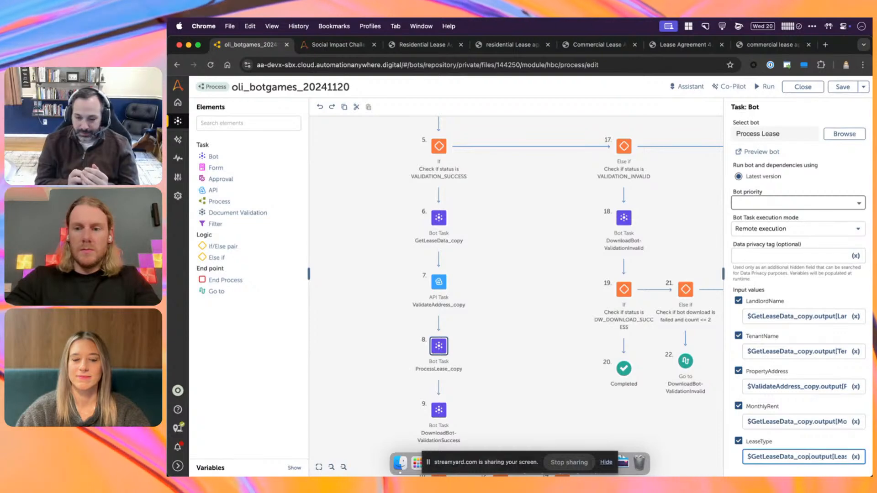
- Save and close the oli_botgames_20241120 process, and open the Document Automation learning instances
left_click(843, 88)
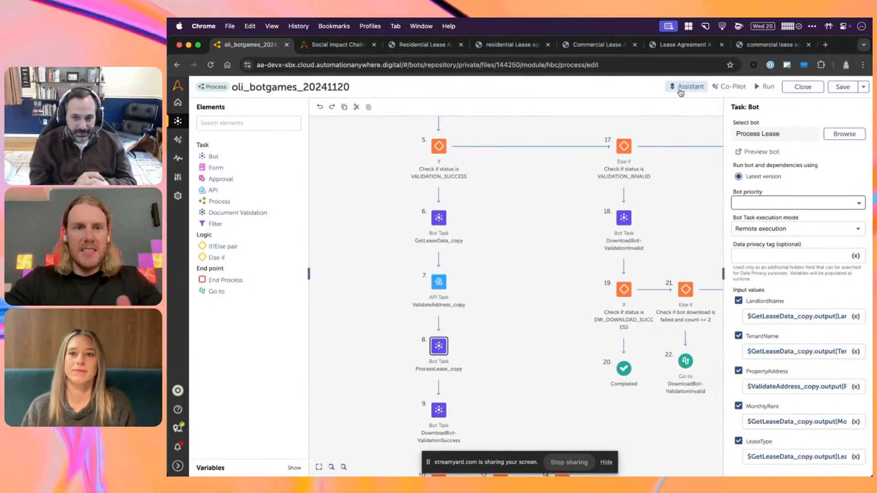
left_click(802, 87)
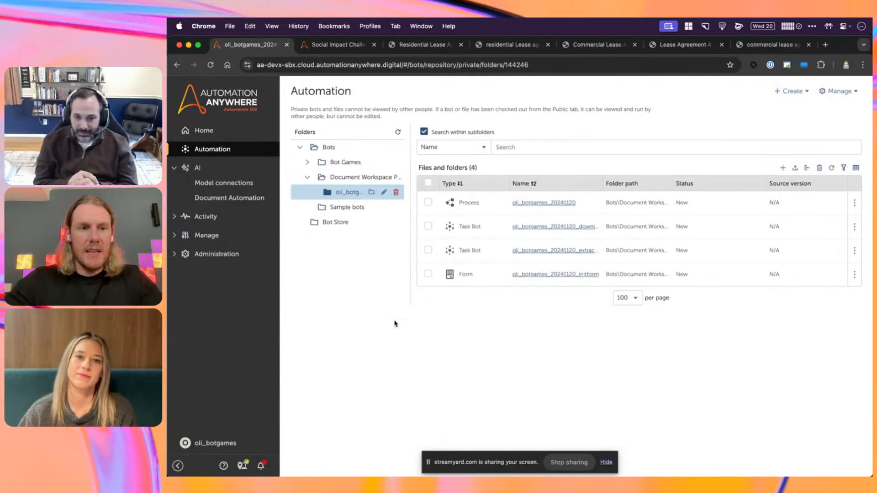
left_click(226, 198)
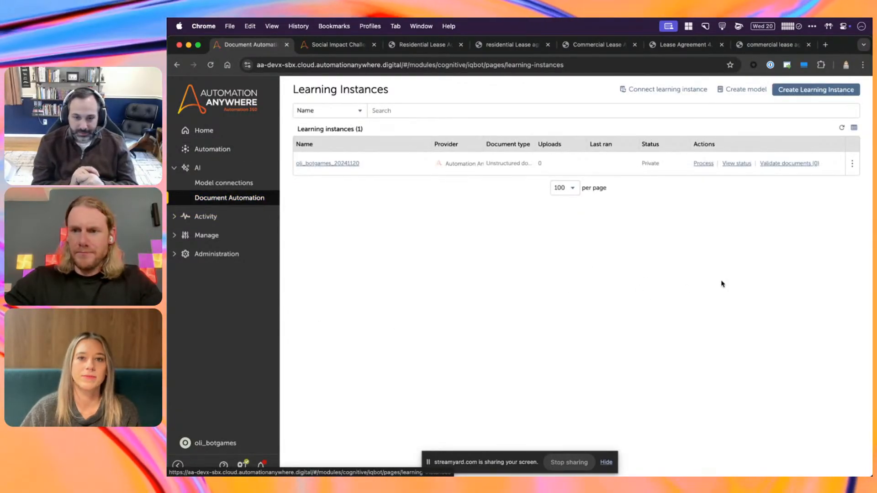
- Process Lease Agreement 1.pdf with the oli_botgames_20241120 learning instance, downloading the data to C:/Temp/DA
left_click(703, 164)
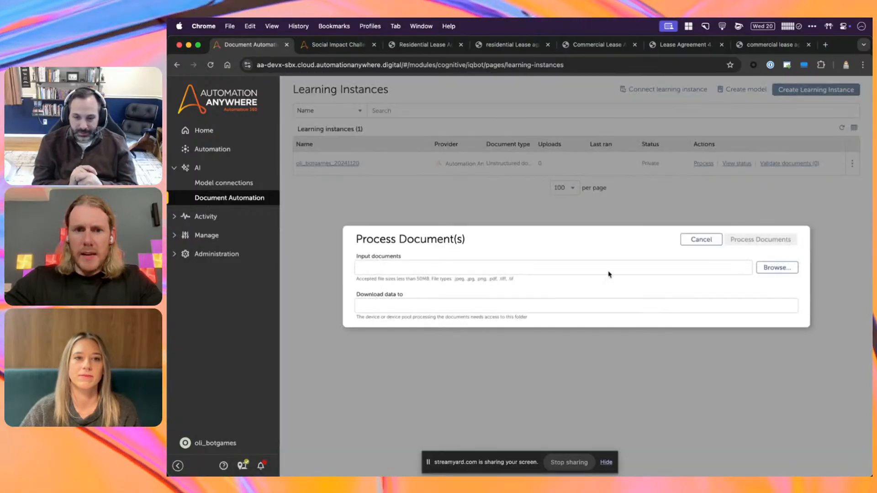
left_click(787, 269)
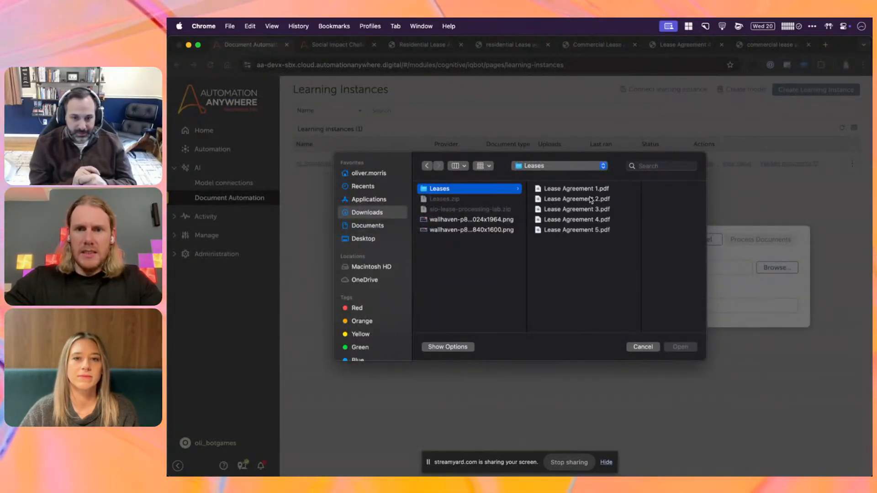
left_click(576, 189)
left_click(680, 347)
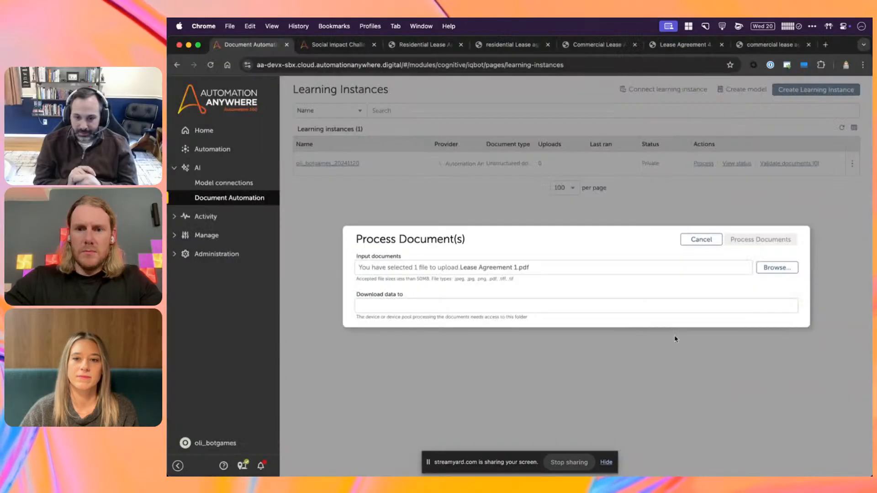
left_click(564, 306)
type("C:/Temp/DA")
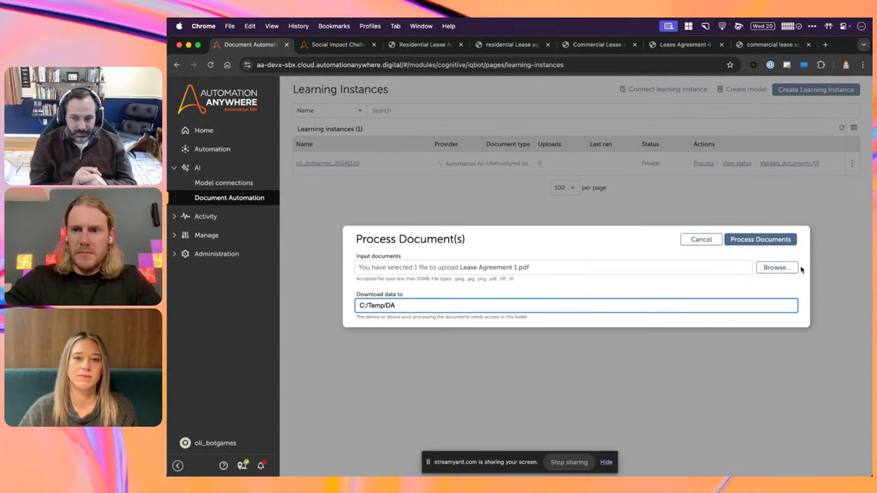
left_click(760, 239)
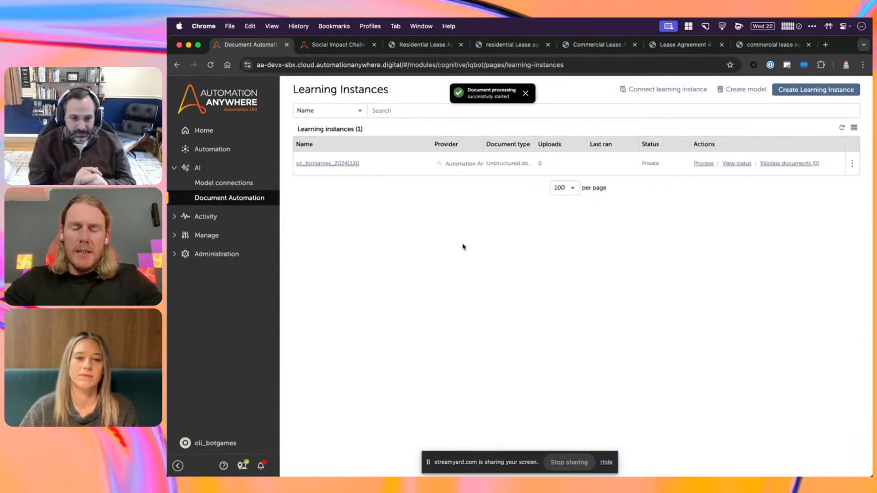
- Switch to AAU Bot Runner 2 to review the time and accuracy of the Lease Agreement 1 run, and close the challenge browser
key("super+Tab")
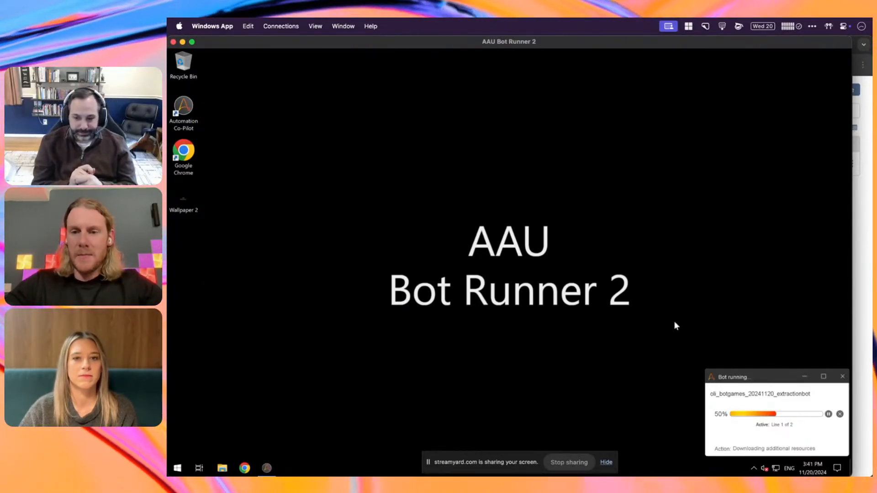
left_click_drag(736, 379, 732, 358)
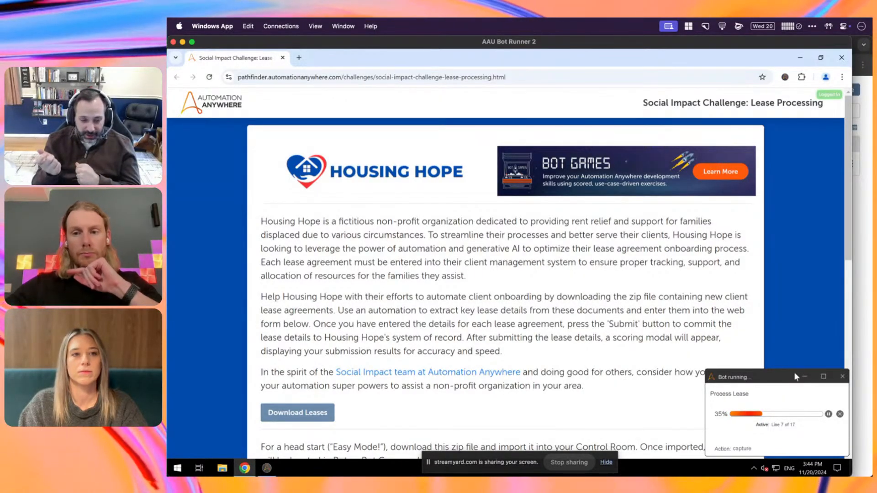
scroll(776, 305, "down", 8)
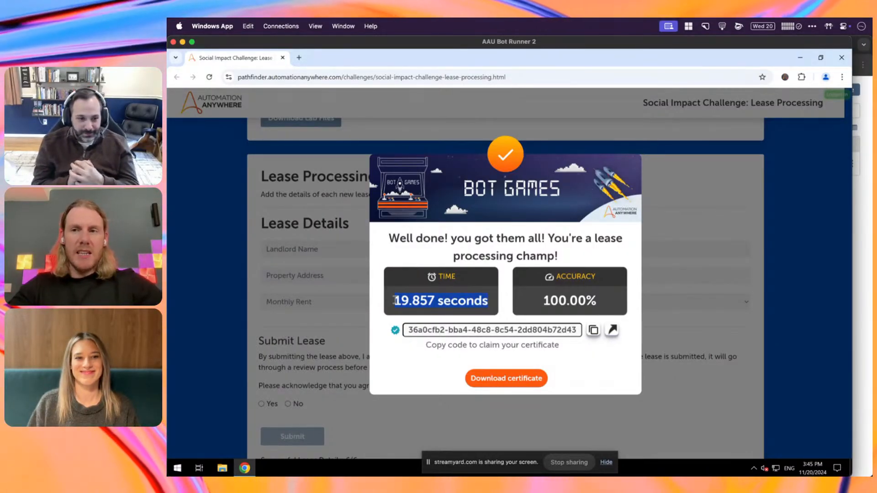
left_click(676, 208)
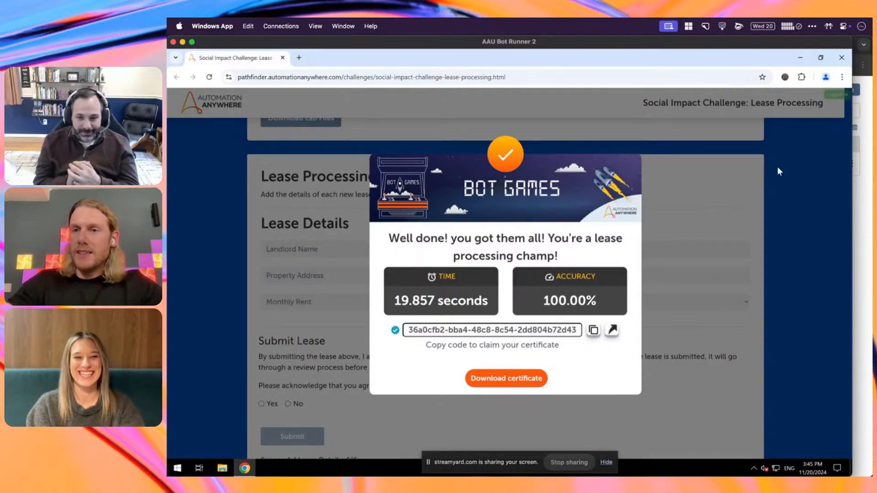
left_click(833, 63)
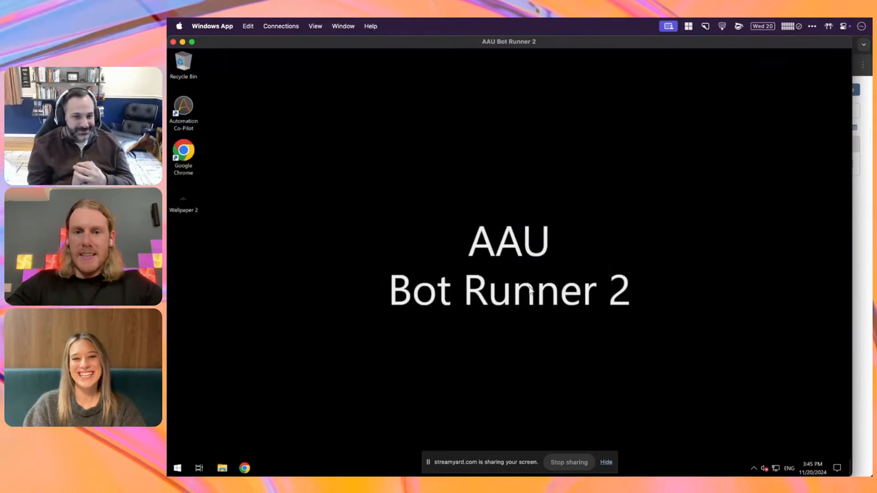
- Switch back to Chrome and process Lease Agreement 4.pdf with the oli_botgames_20241120 learning instance, downloading the data to C:/Temp/DA
key("super+Tab")
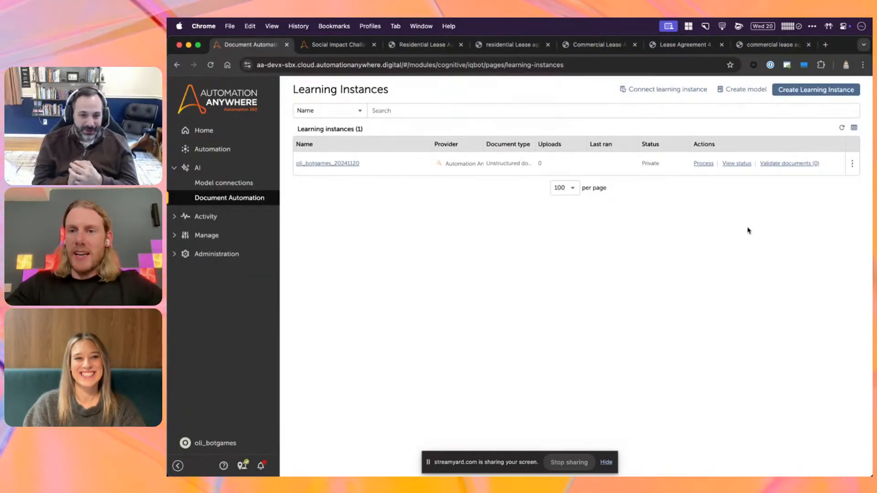
left_click(704, 164)
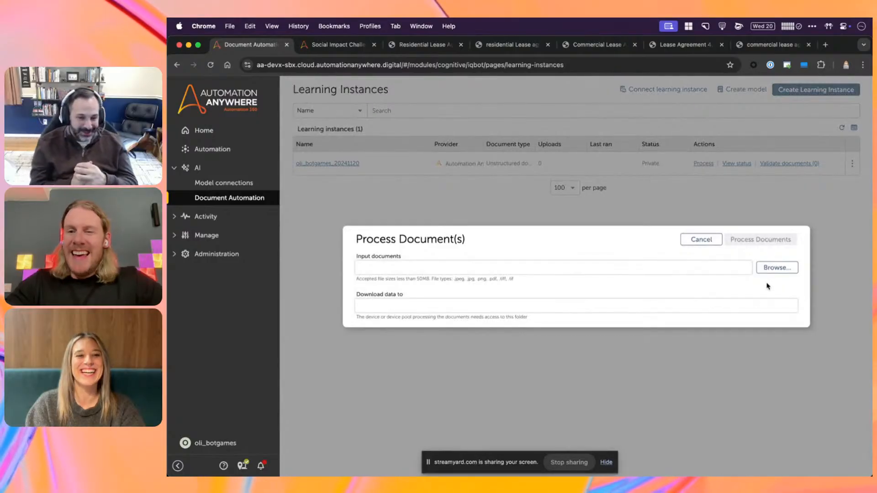
left_click(775, 268)
left_click(585, 219)
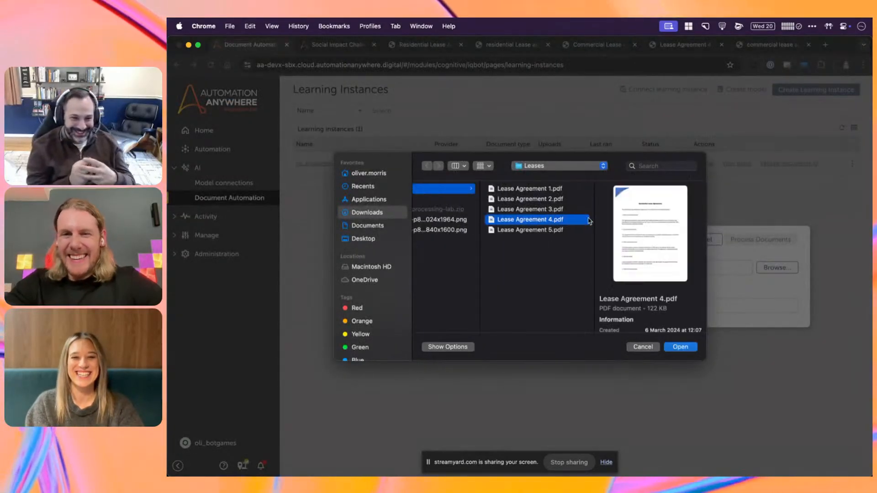
left_click(679, 349)
left_click(635, 303)
type("C:/Temp")
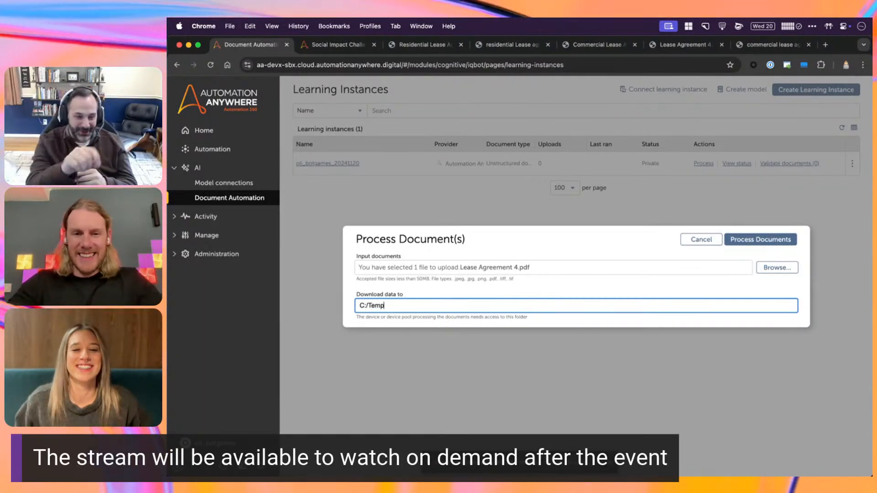
type("/DA")
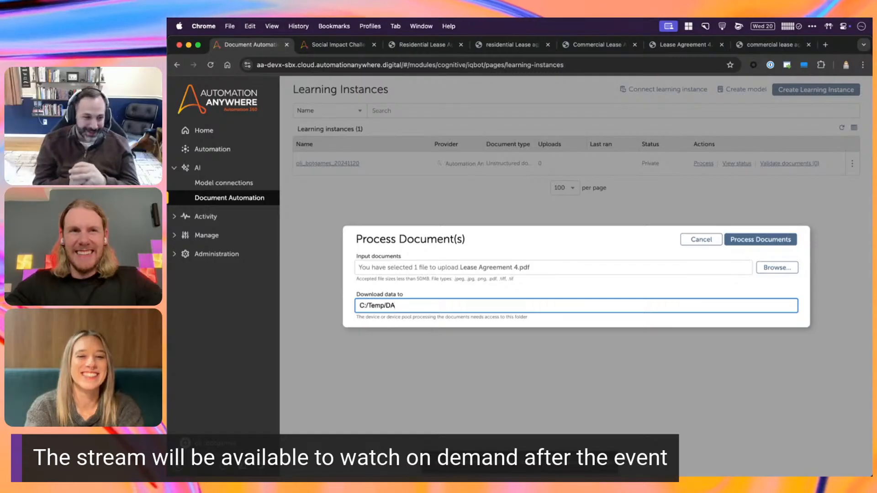
left_click(766, 242)
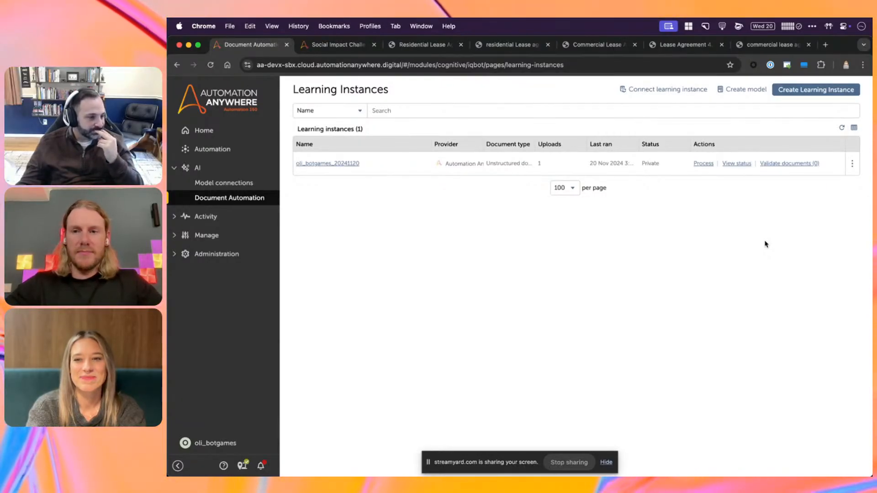
- Check AAU Bot Runner 2 for bot activity and refresh the learning instances list in Chrome for documents awaiting validation
key("super+Tab")
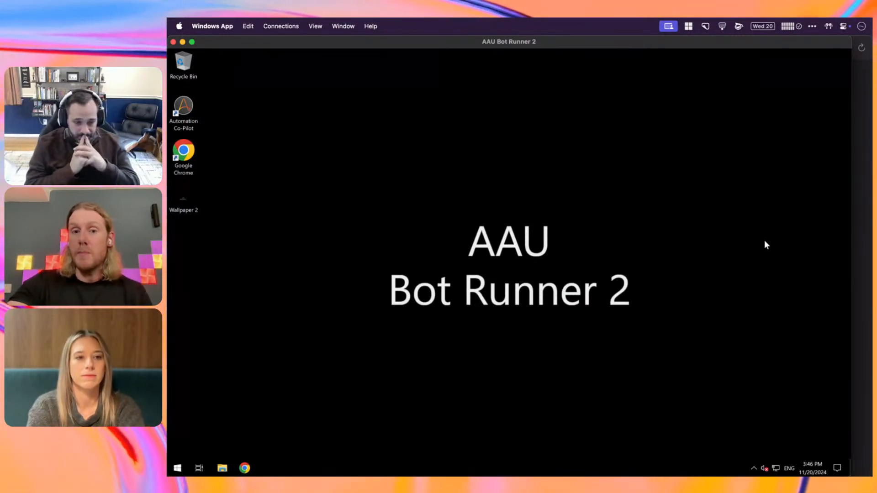
key("super+Tab")
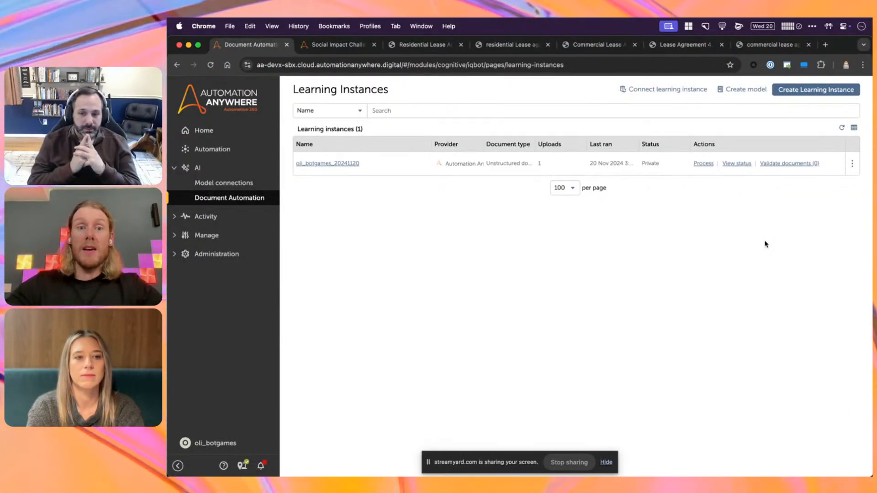
left_click(842, 128)
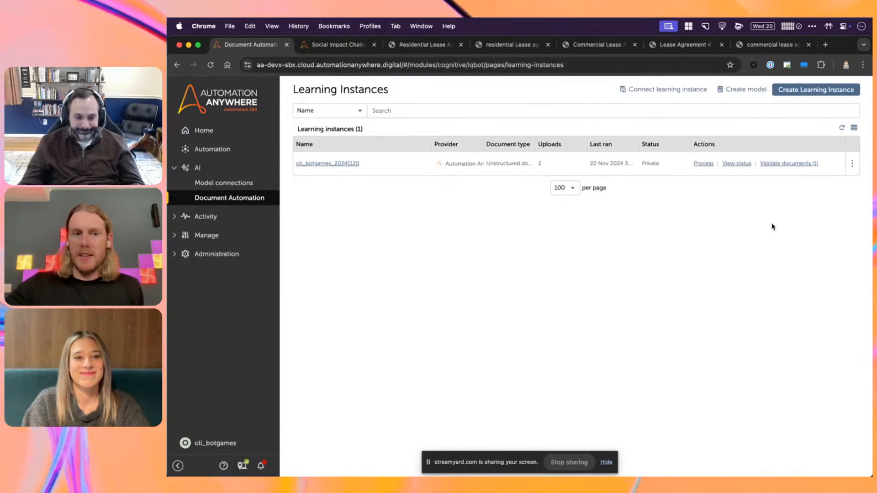
- Validate Lease Agreement 4.pdf by setting its monthly rent to 0, submit it and return to the learning instances
left_click(786, 164)
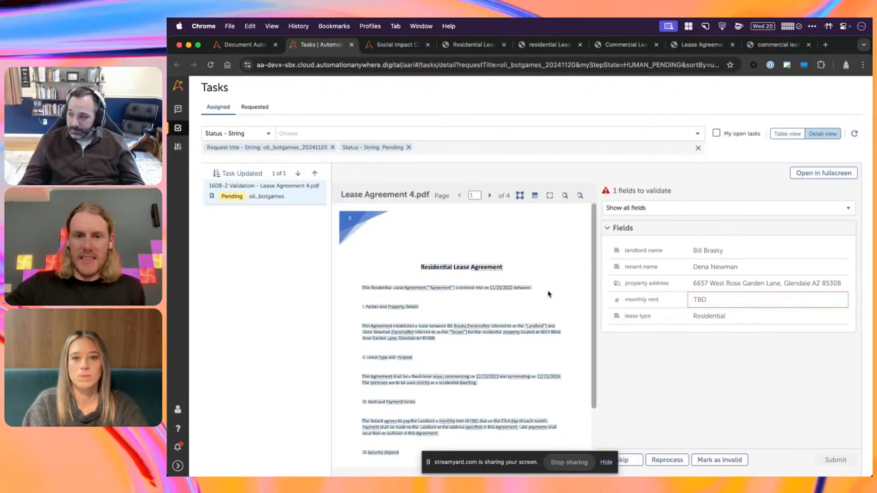
scroll(549, 294, "down", 2)
scroll(548, 294, "down", 1)
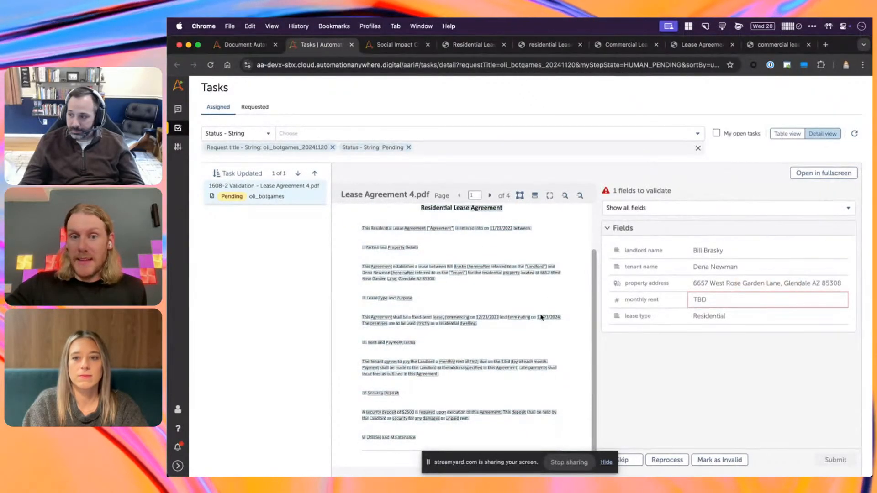
scroll(541, 317, "down", 1)
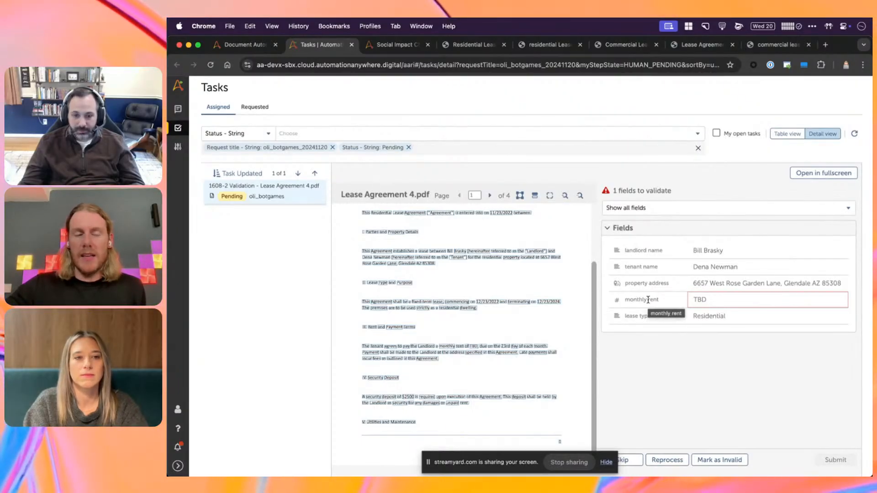
left_click(718, 303)
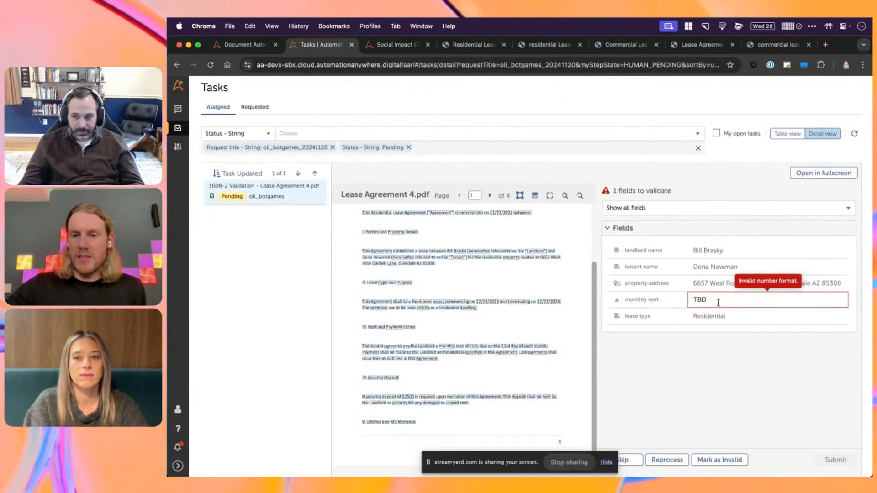
left_click_drag(705, 303, 684, 305)
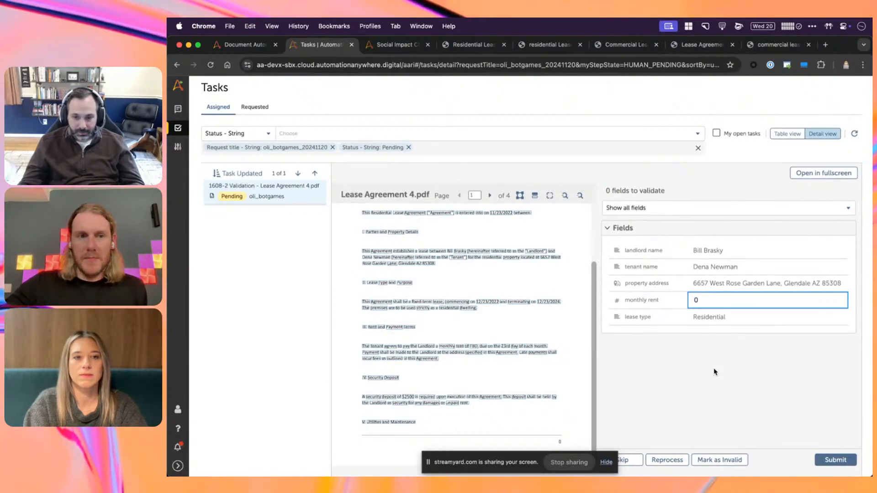
left_click(836, 460)
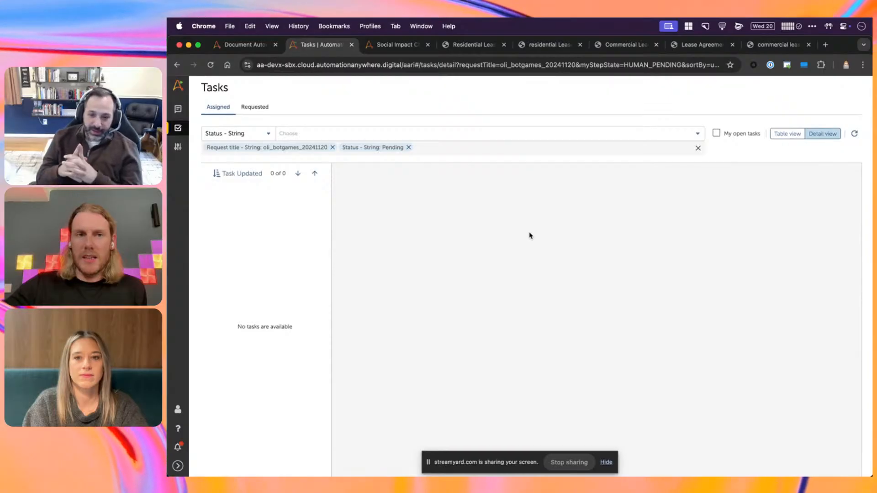
left_click(245, 48)
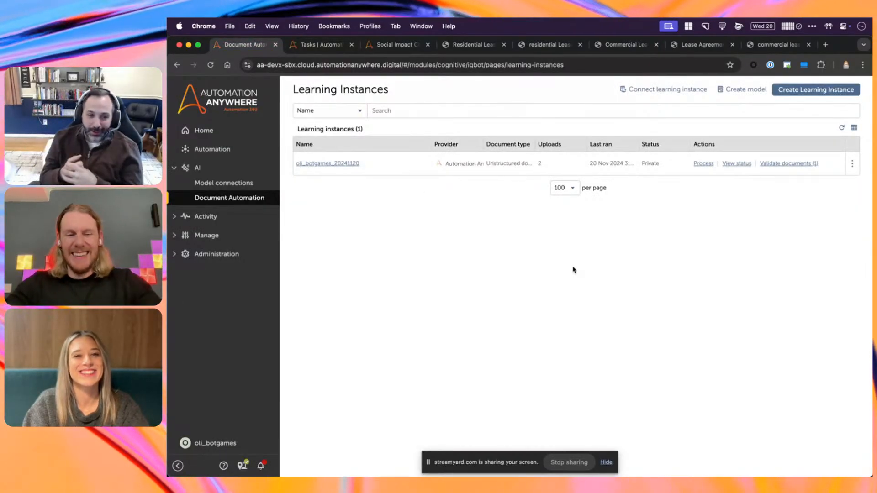
- Switch to AAU Bot Runner 2 to review the challenge result for the validated Lease Agreement 4, and close the browser
key("super+Tab")
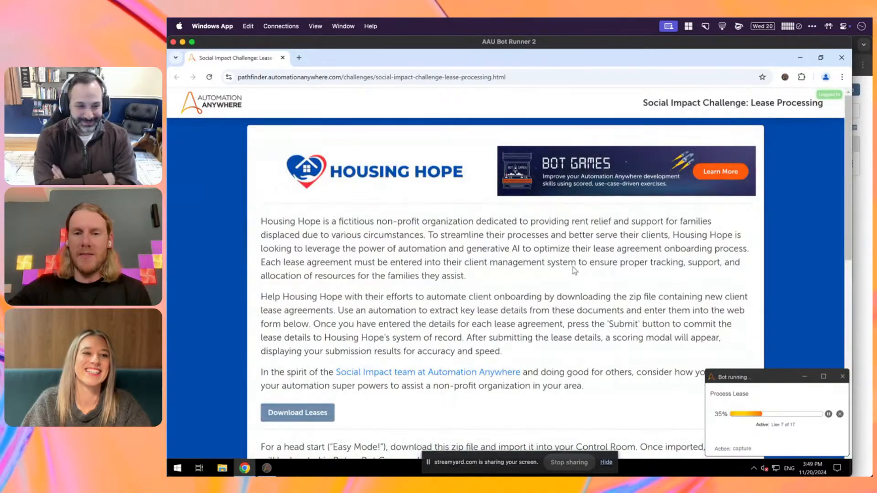
scroll(574, 271, "down", 10)
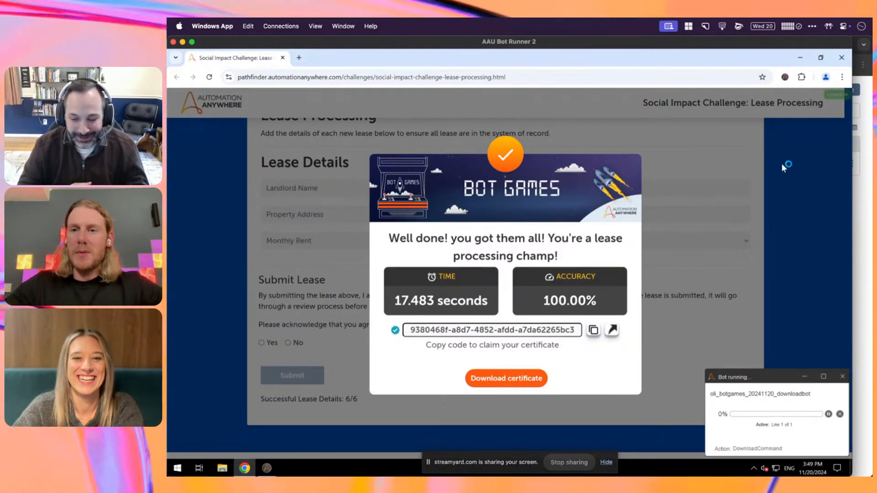
left_click(843, 59)
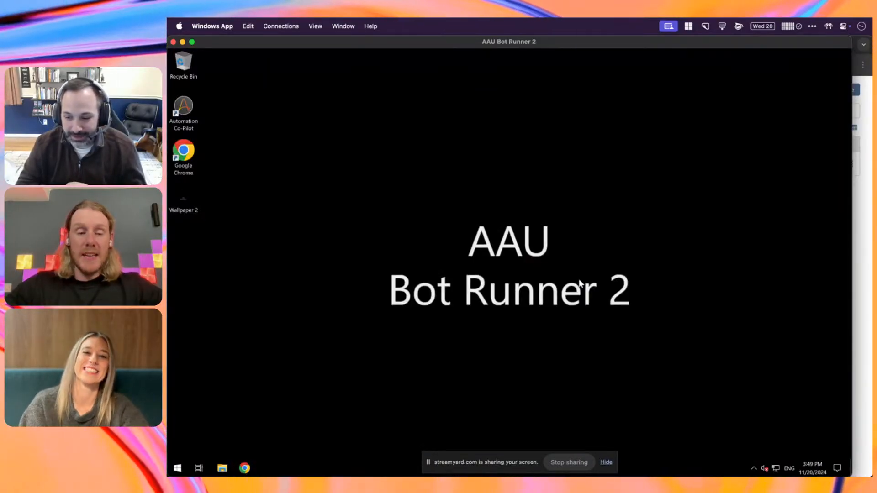
- Switch back to Chrome and refresh the learning instances list to check the remaining documents to validate
key("super+Tab")
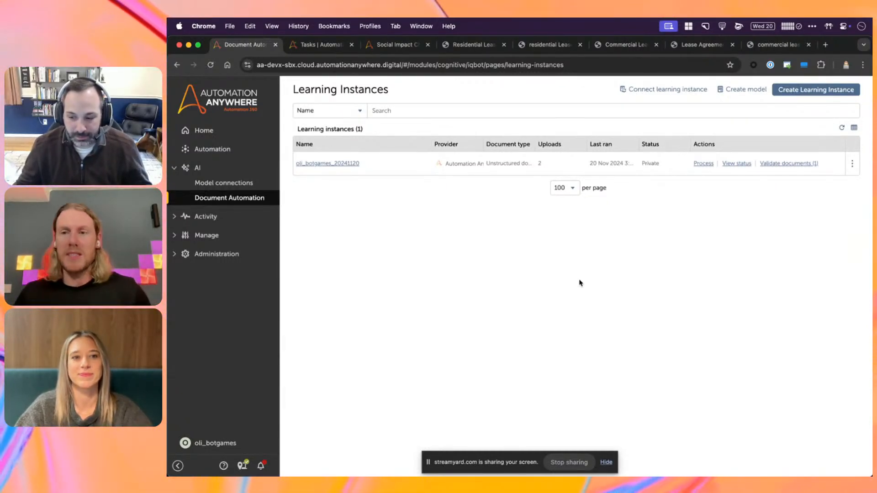
left_click(841, 127)
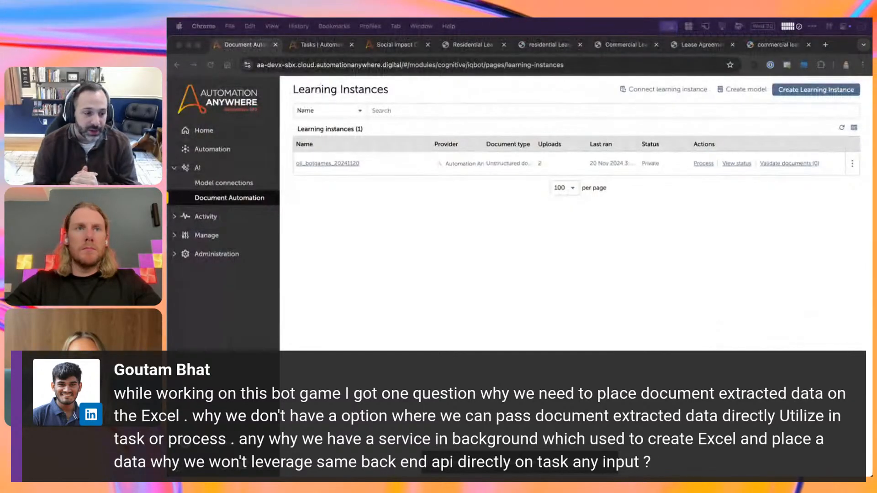
left_click(397, 256)
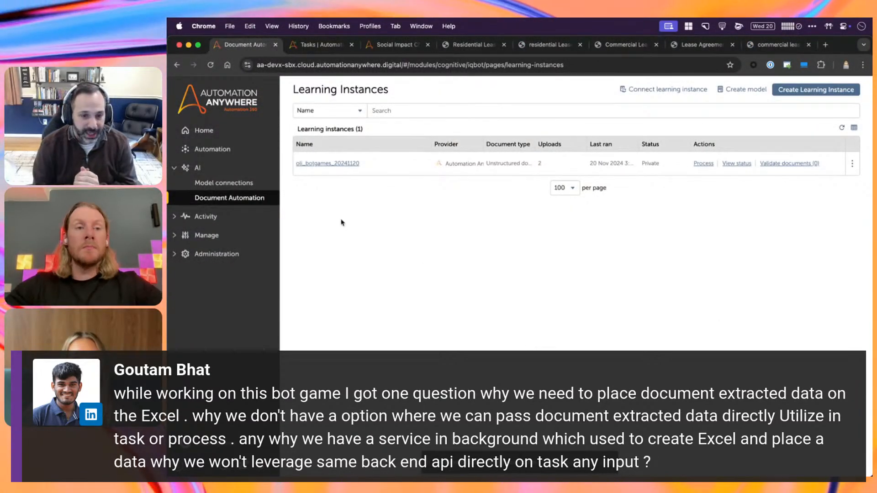
- Open the Get Lease Data task bot from the Lease Processing Challenge folder and review its Get document data action
left_click(241, 149)
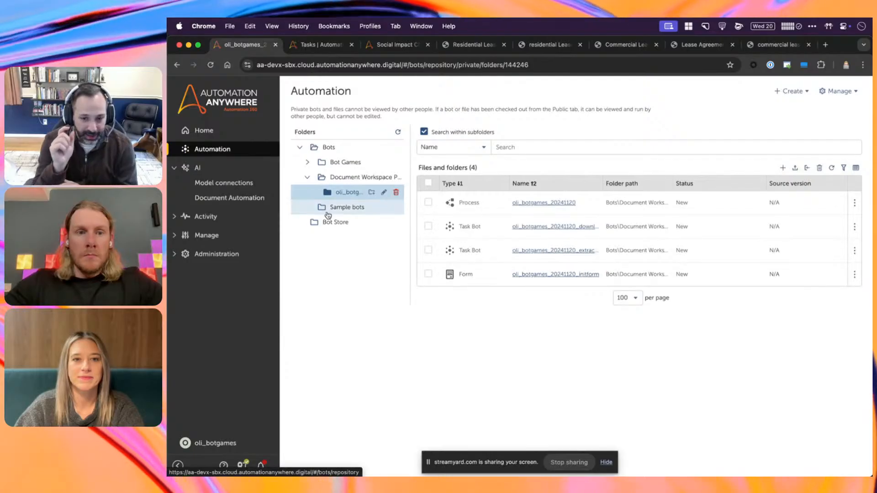
left_click(537, 205)
left_click(180, 65)
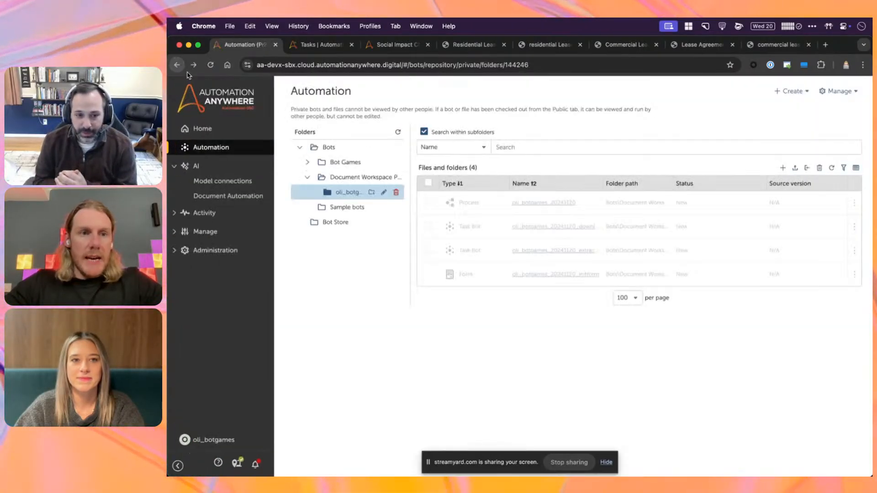
left_click(343, 163)
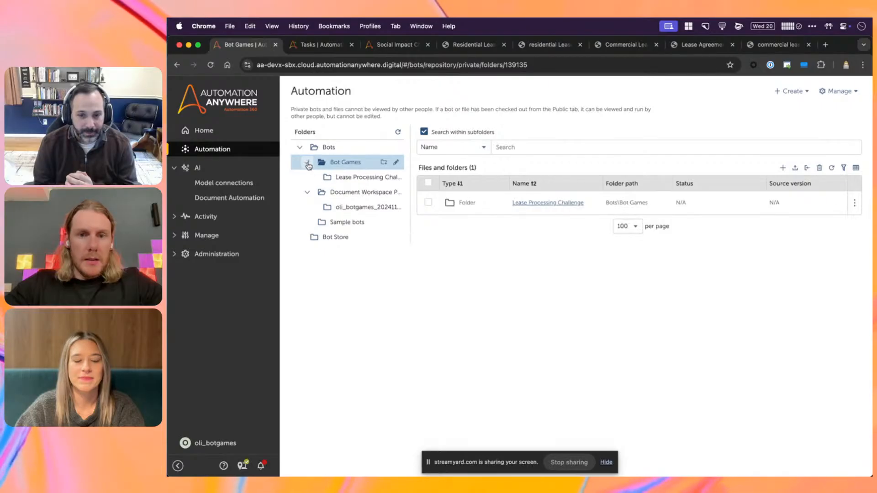
left_click(337, 176)
left_click(534, 201)
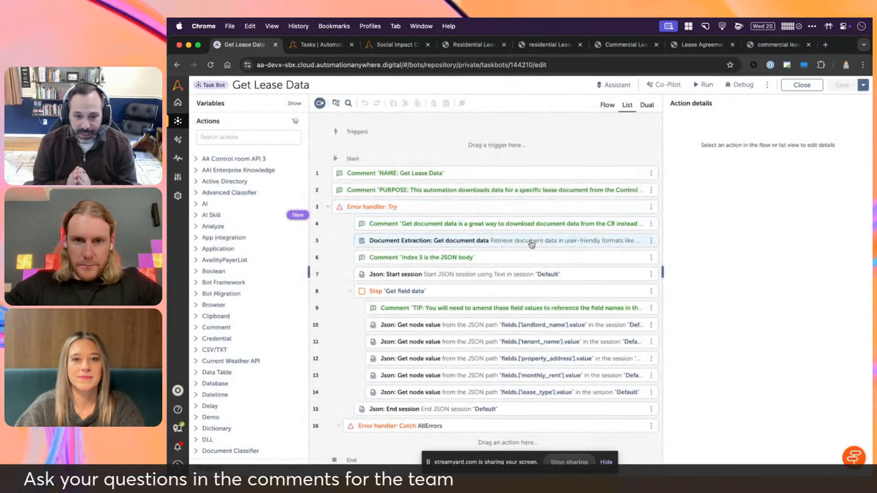
left_click(532, 242)
left_click_drag(663, 261, 704, 259)
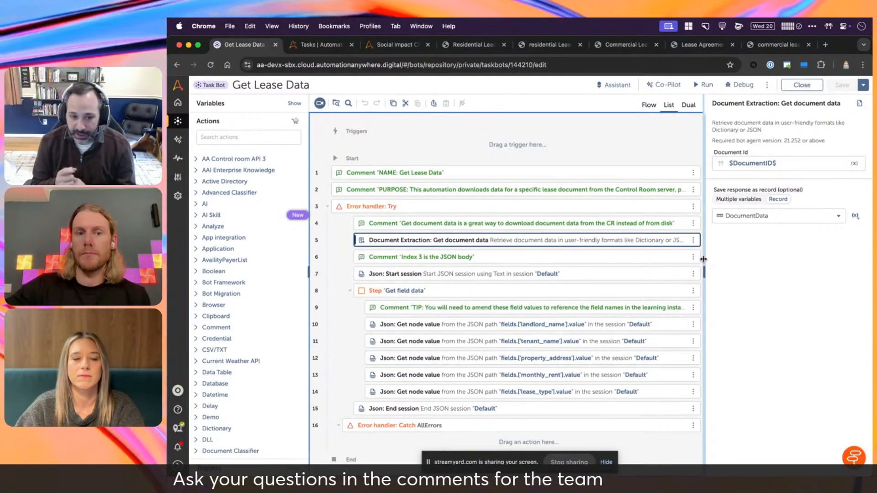
- Add a Document Extraction Download data action directly after Get document data and check its document type options
scroll(254, 261, "down", 5)
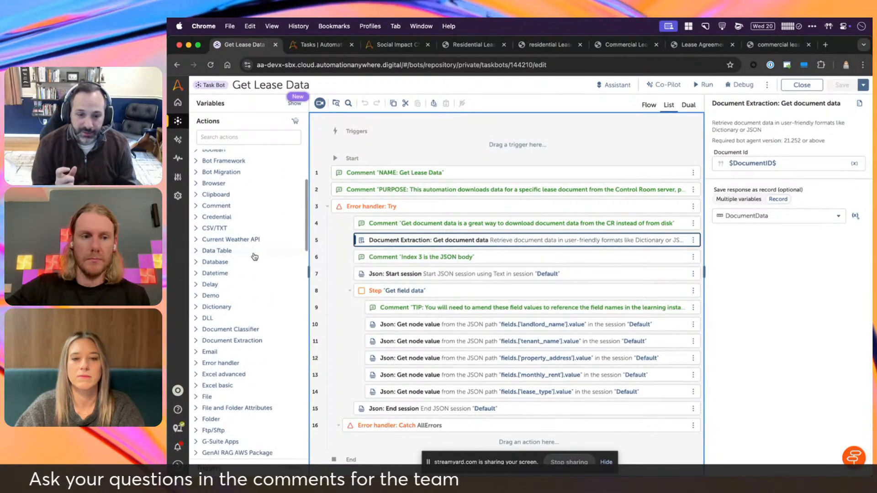
left_click(198, 340)
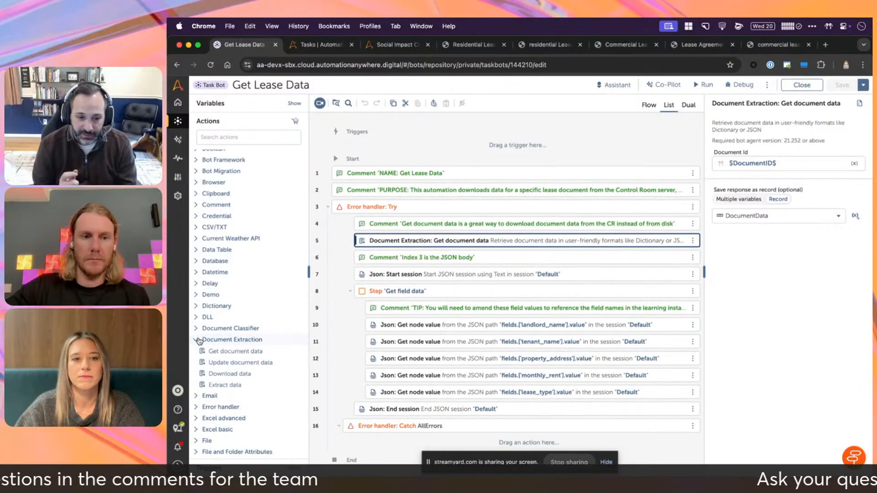
mouse_move(242, 374)
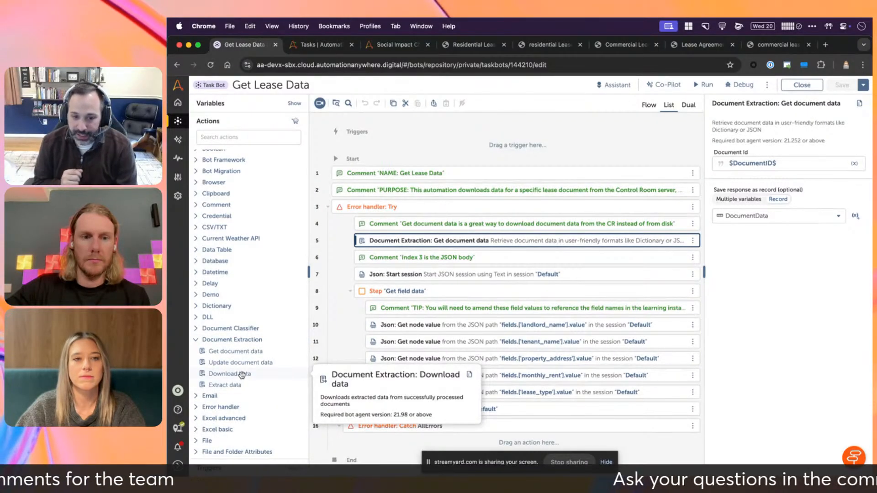
left_click_drag(242, 374, 441, 251)
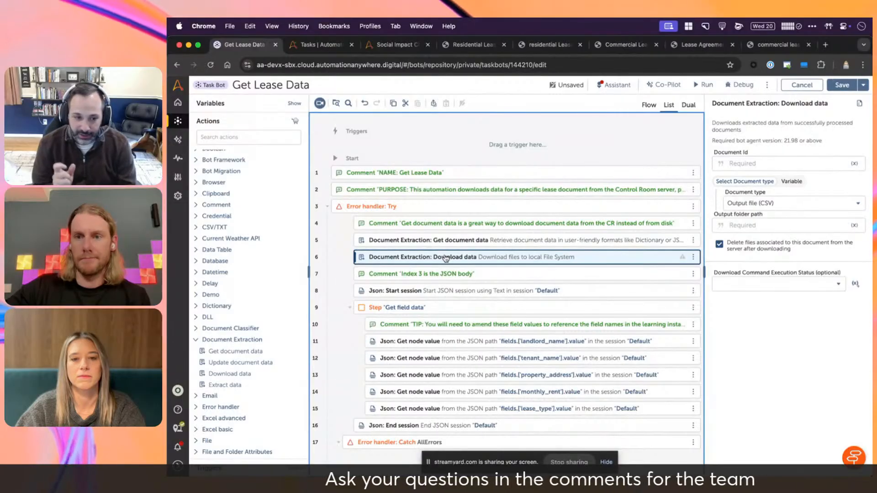
left_click(852, 209)
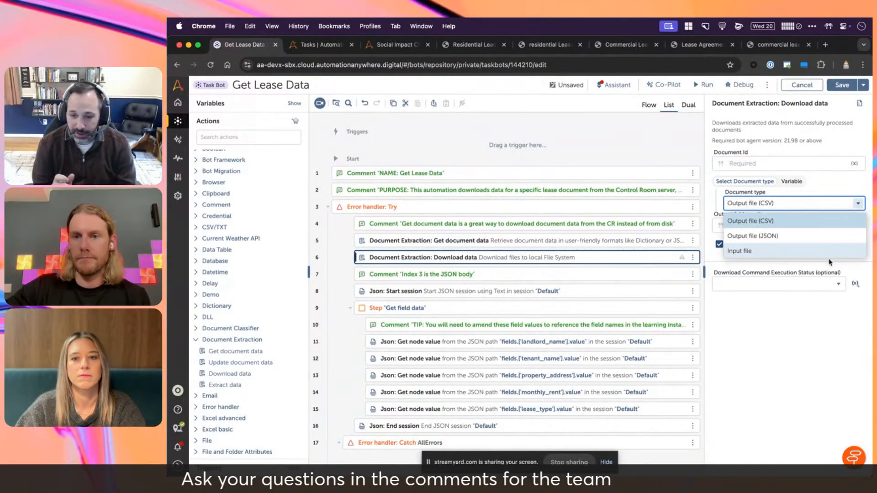
left_click(834, 182)
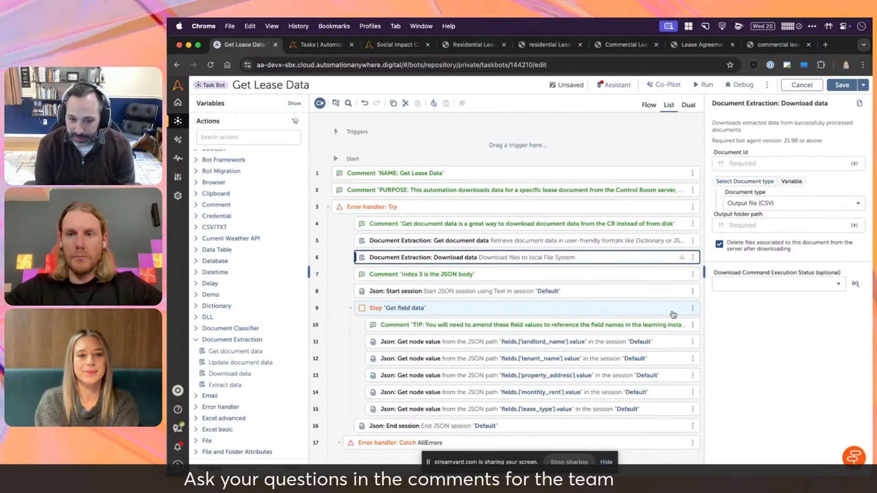
- Remove the Download data action from the Get Lease Data task bot
left_click(692, 258)
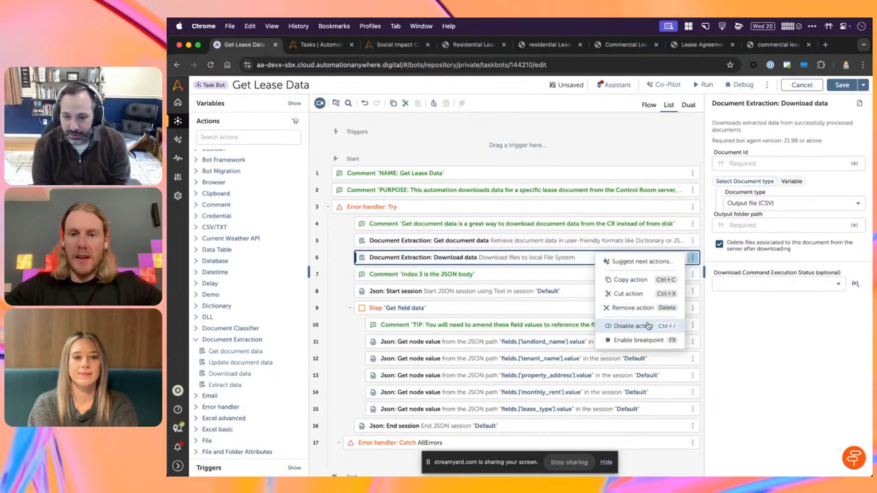
left_click(643, 308)
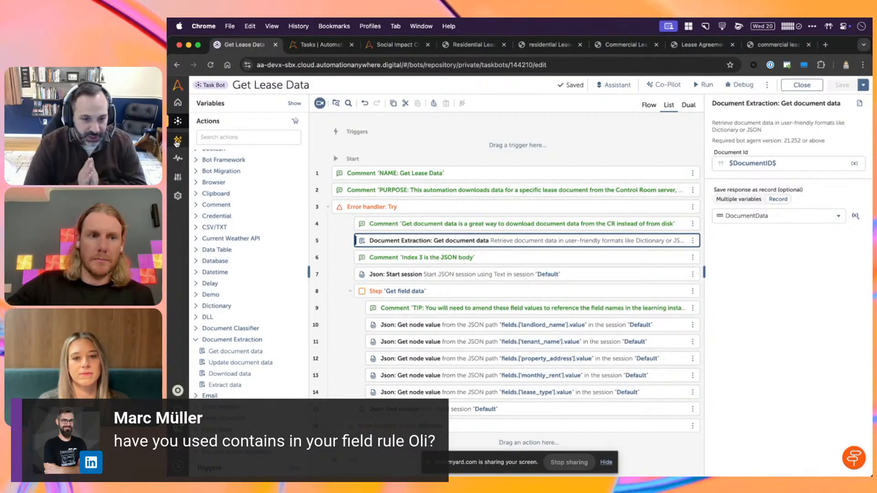
- Return to Document Automation, edit the oli_botgames_20241120 learning instance and select its monthly_rent field
left_click(178, 122)
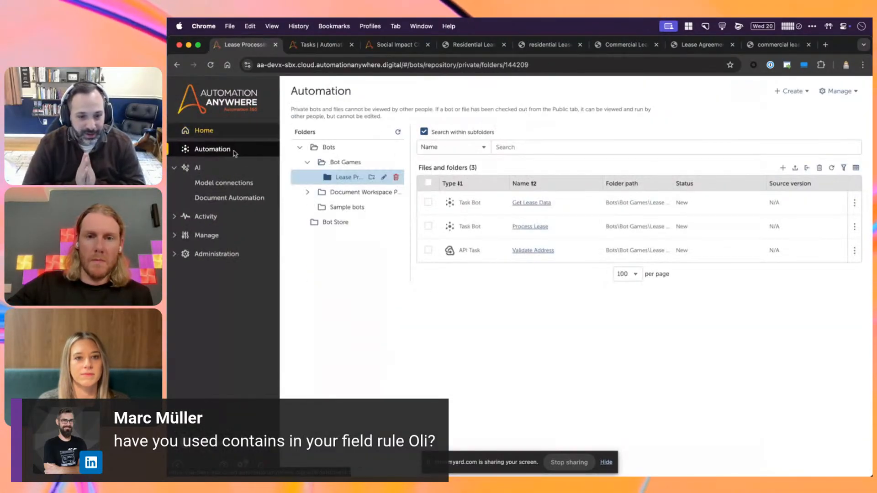
left_click(231, 197)
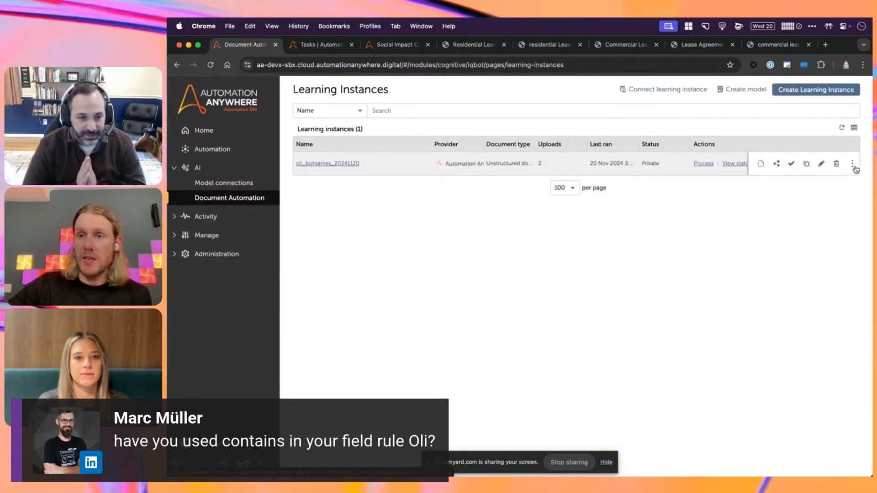
left_click(821, 163)
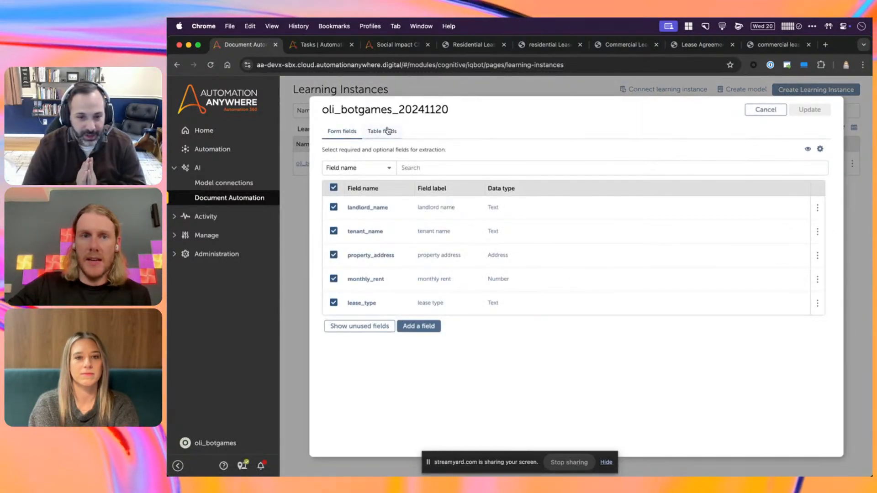
left_click(402, 277)
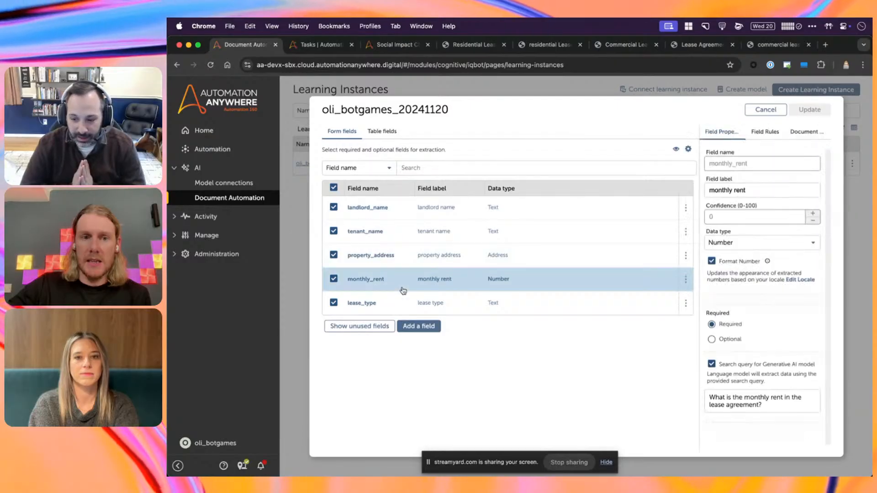
- Add a document rule to the learning instance and base its condition on the monthly_rent form field
left_click(674, 132)
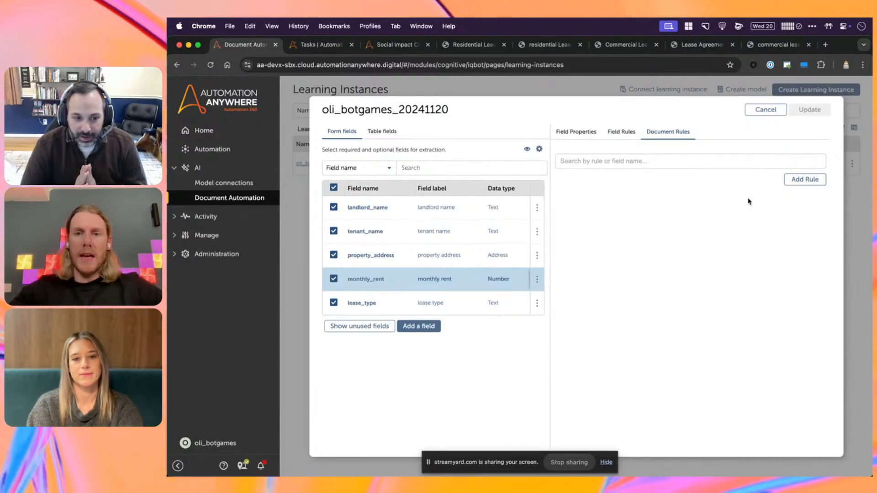
left_click(789, 184)
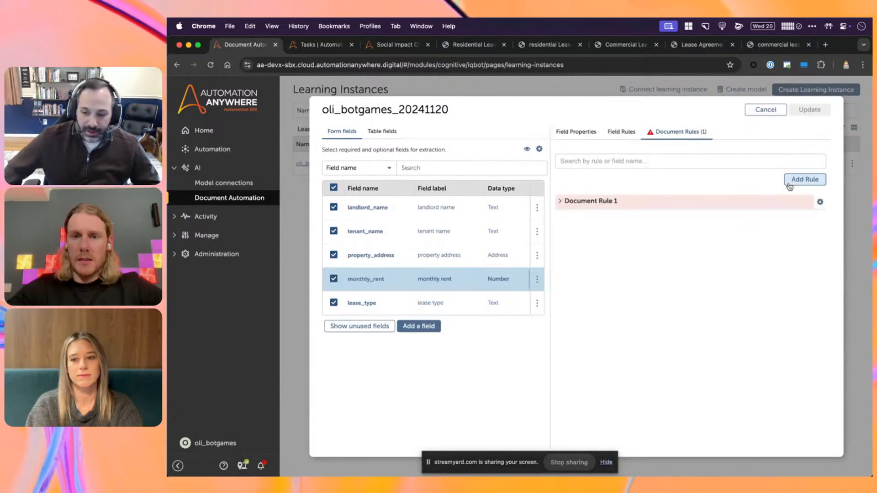
left_click(564, 201)
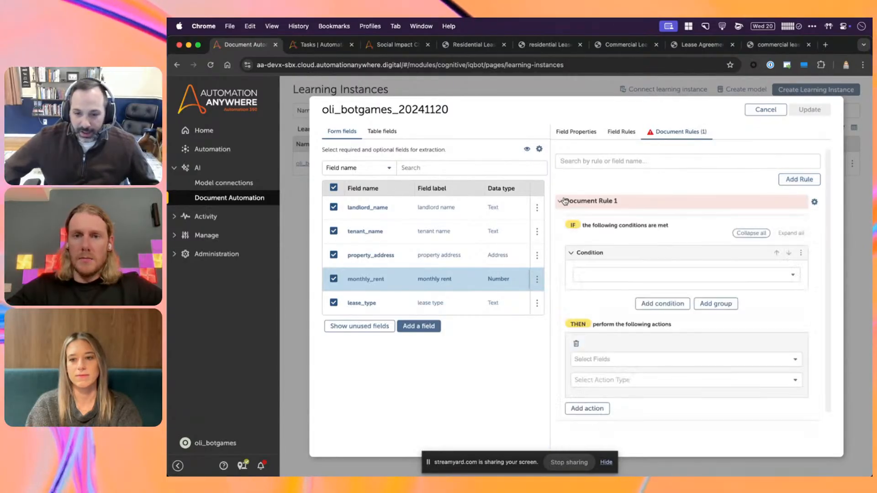
left_click(740, 275)
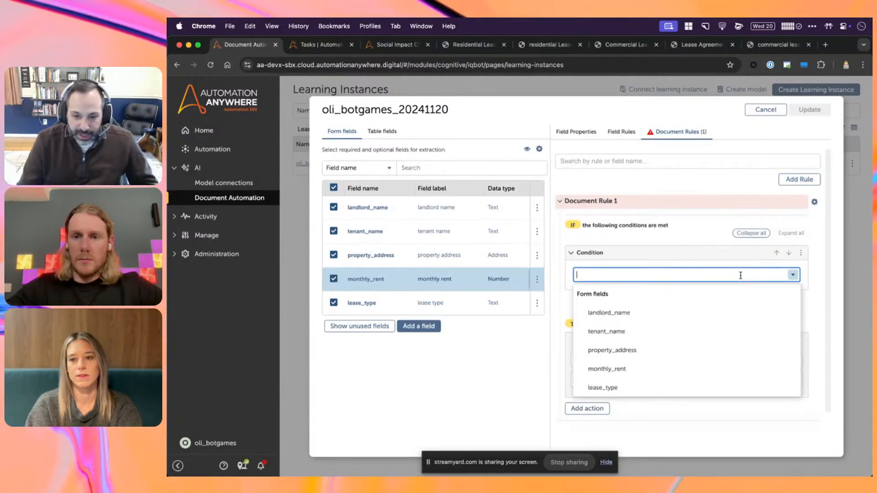
left_click(716, 368)
- Set the document rule's monthly_rent condition to contains with the value "tbd"
scroll(775, 333, "down", 1)
scroll(775, 334, "down", 2)
left_click(752, 229)
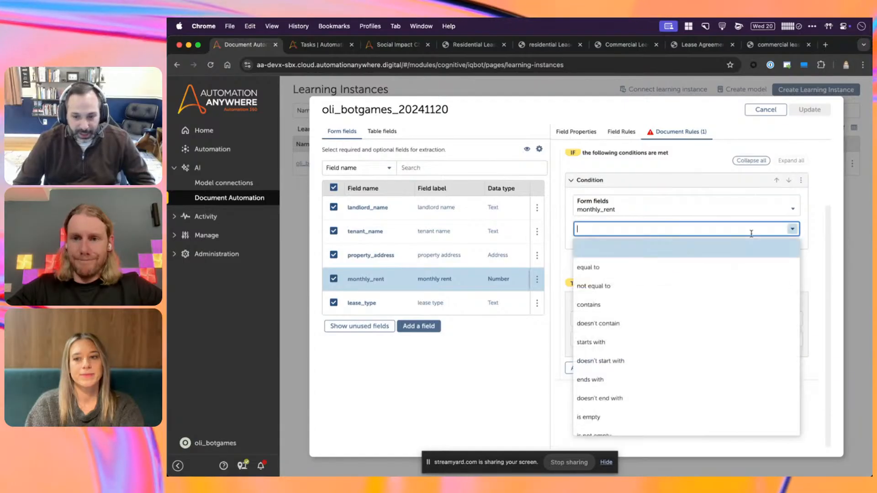
left_click(730, 304)
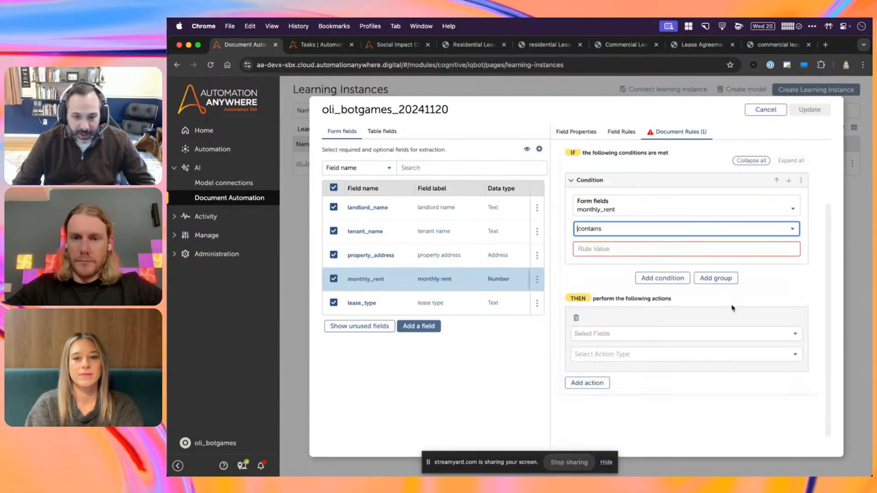
scroll(784, 287, "down", 1)
left_click(712, 218)
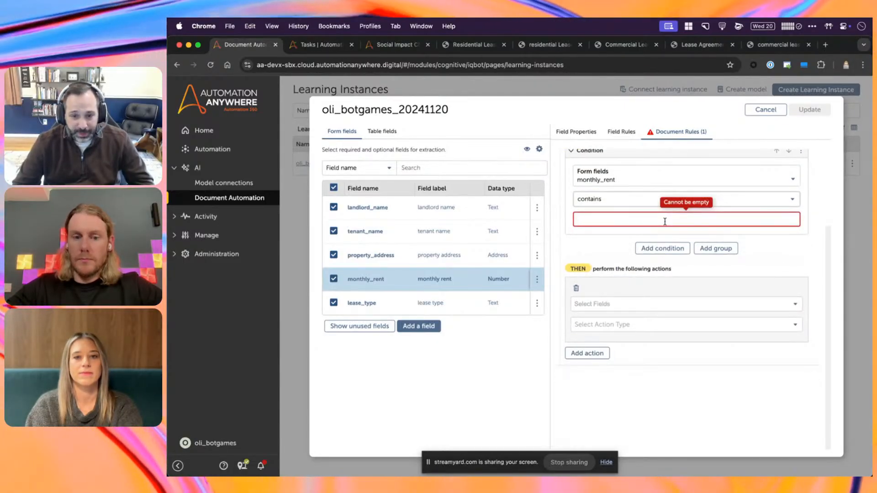
type("tbd")
left_click(604, 247)
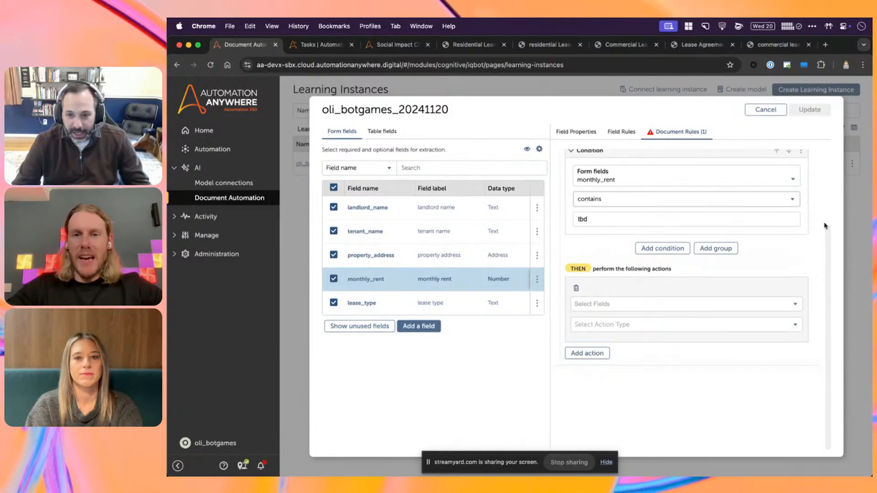
- Examine the comparison operators available for the monthly_rent condition and leave contains selected
left_click(793, 200)
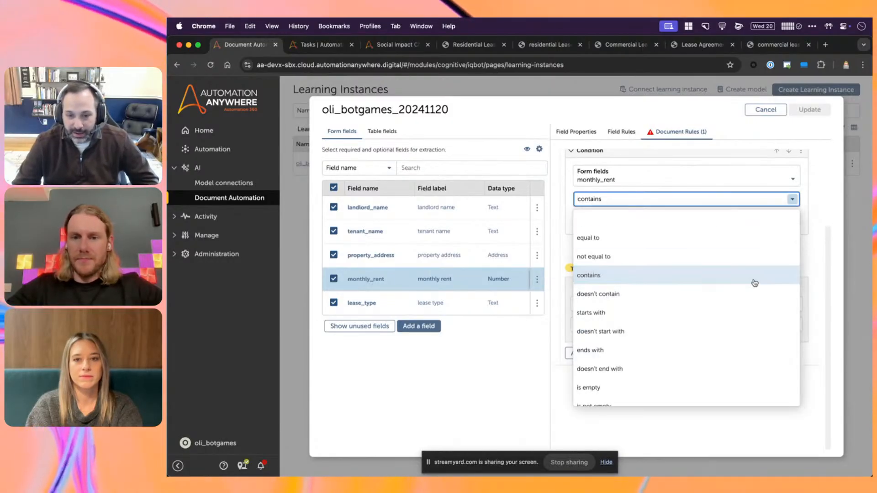
scroll(754, 281, "down", 3)
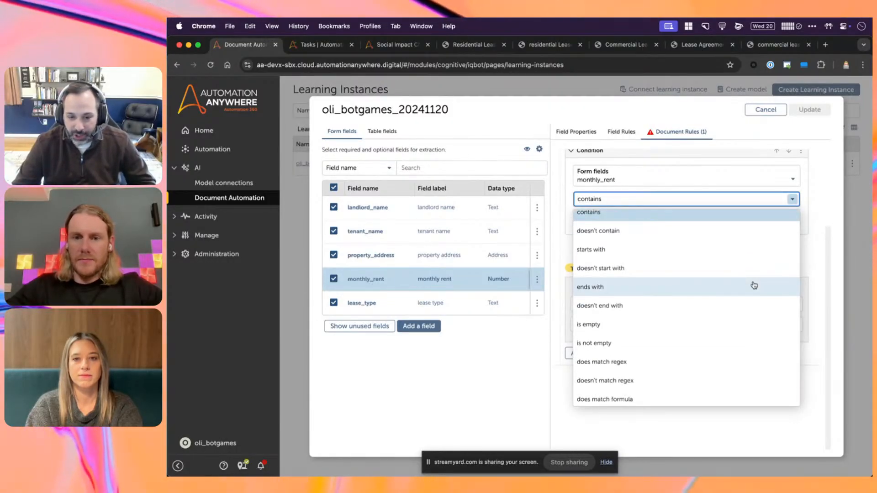
scroll(754, 285, "down", 1)
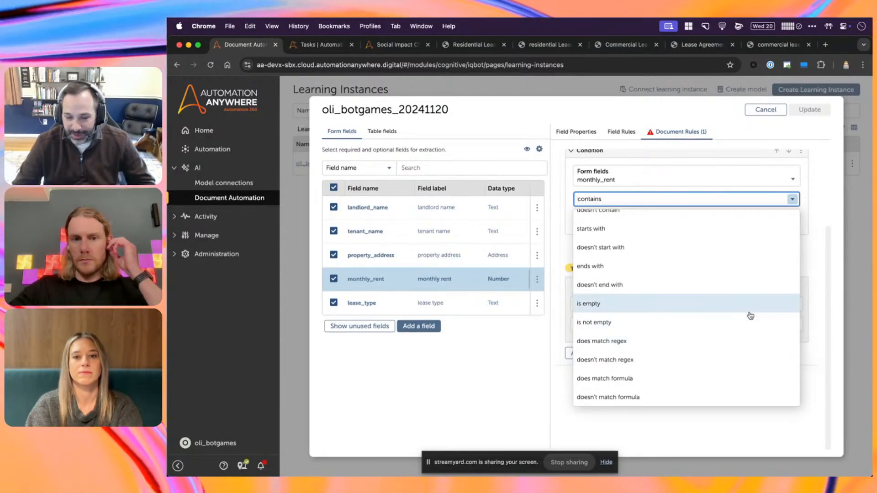
left_click(822, 226)
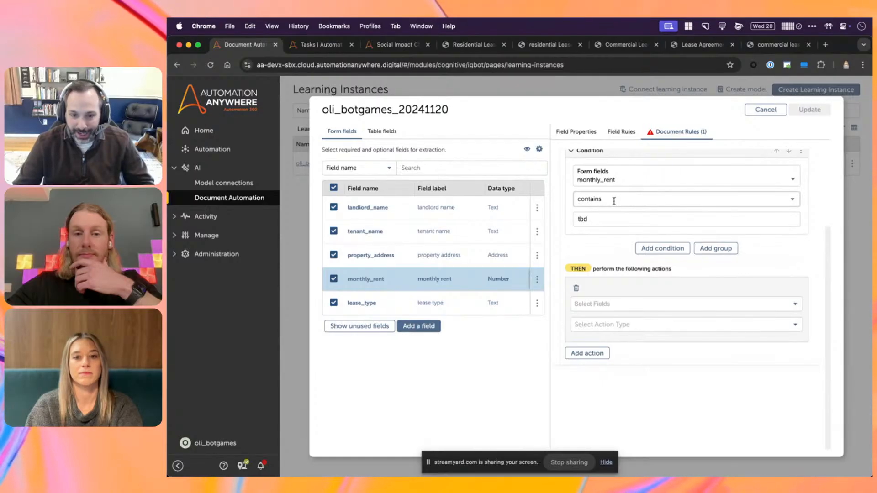
- Append "If it's not a number return ERROR" to the monthly_rent field's generative AI search query
left_click(582, 134)
left_click(749, 362)
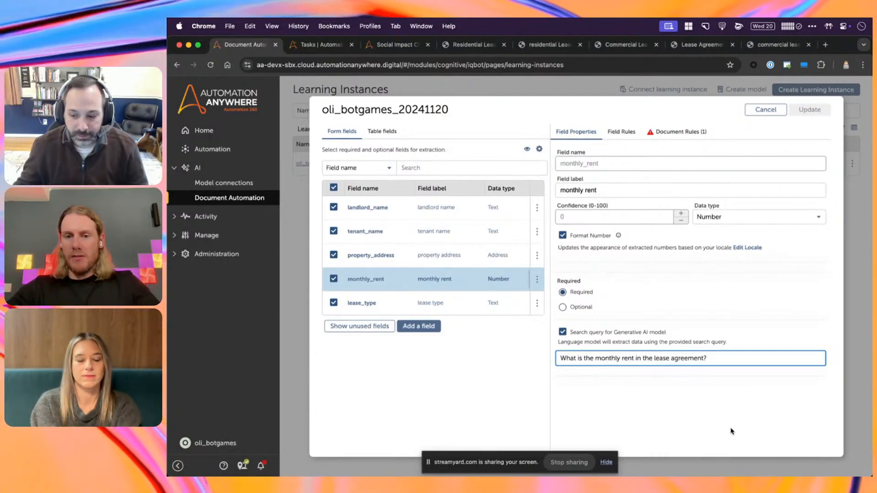
type("If it's not a number return E")
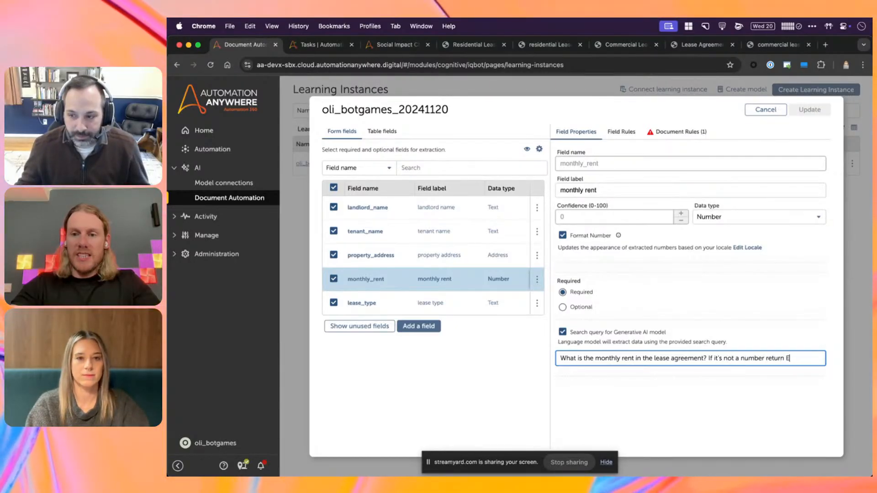
- Set the value of the document rule's monthly_rent contains condition to ERROR
left_click(663, 133)
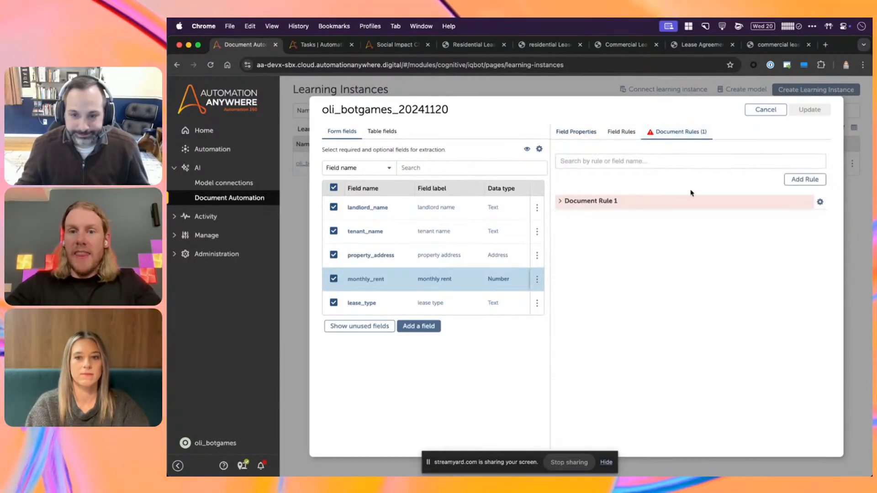
left_click(685, 200)
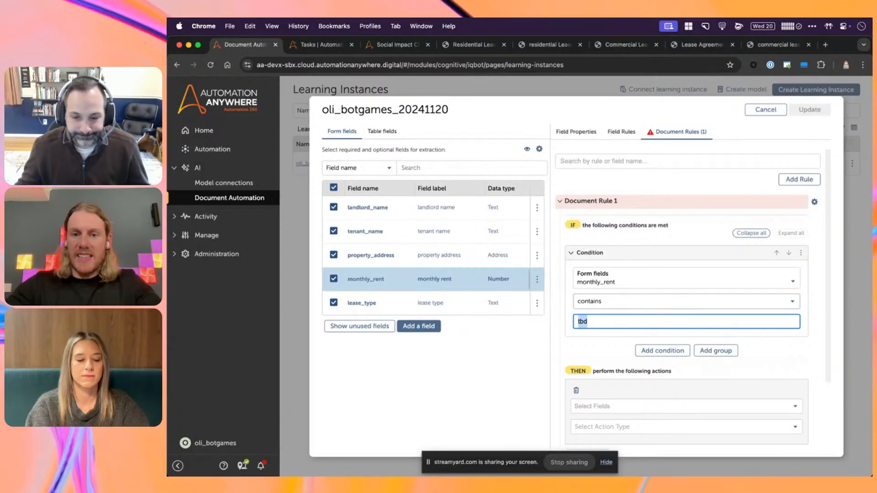
scroll(588, 280, "down", 2)
scroll(587, 281, "up", 2)
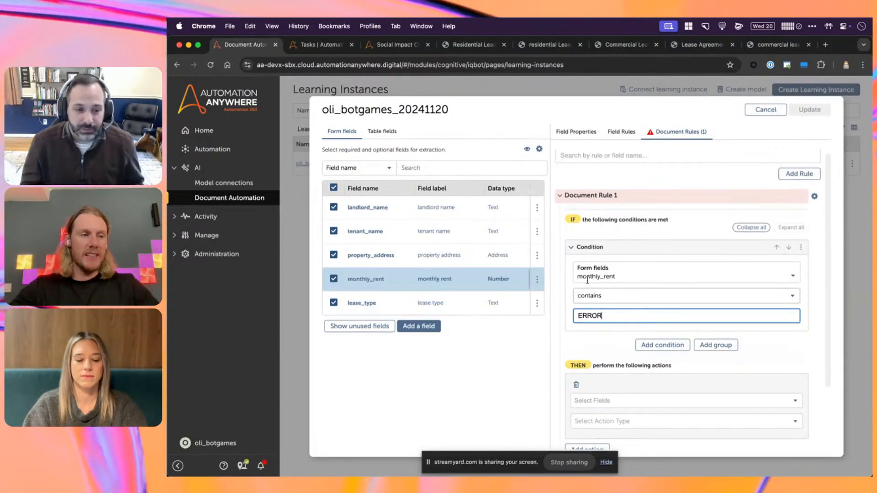
- Review the monthly_rent search query's fallback wording and the matching condition in the document rule
left_click(593, 131)
left_click_drag(810, 357, 750, 358)
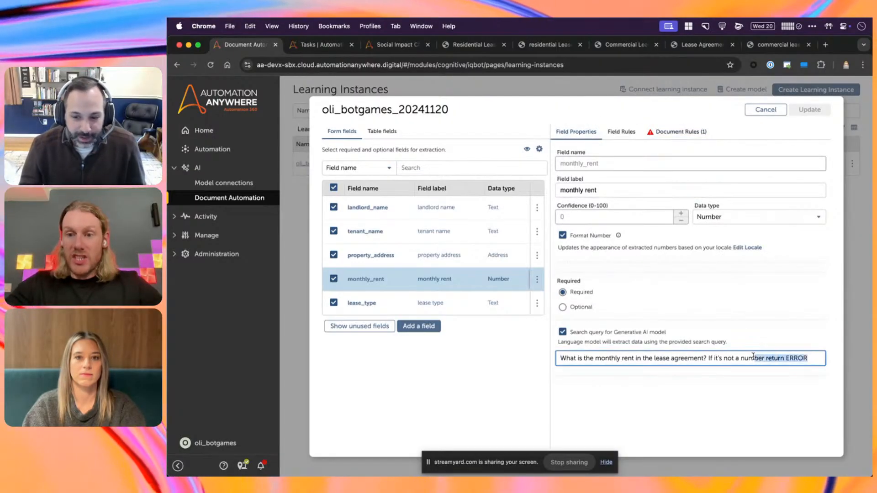
left_click(732, 391)
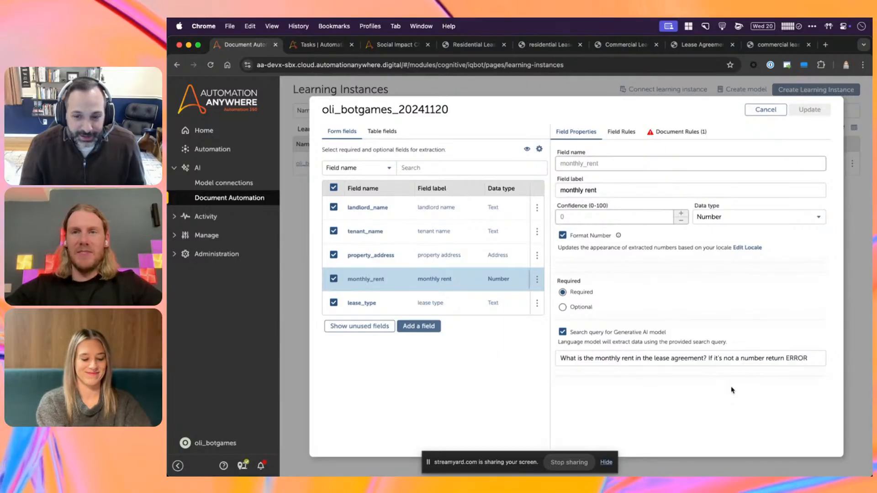
left_click(682, 133)
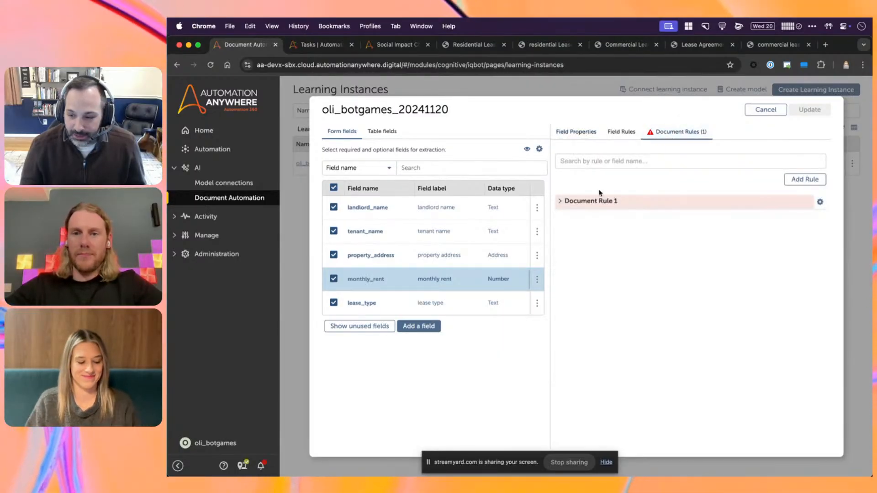
left_click(564, 205)
scroll(729, 307, "down", 1)
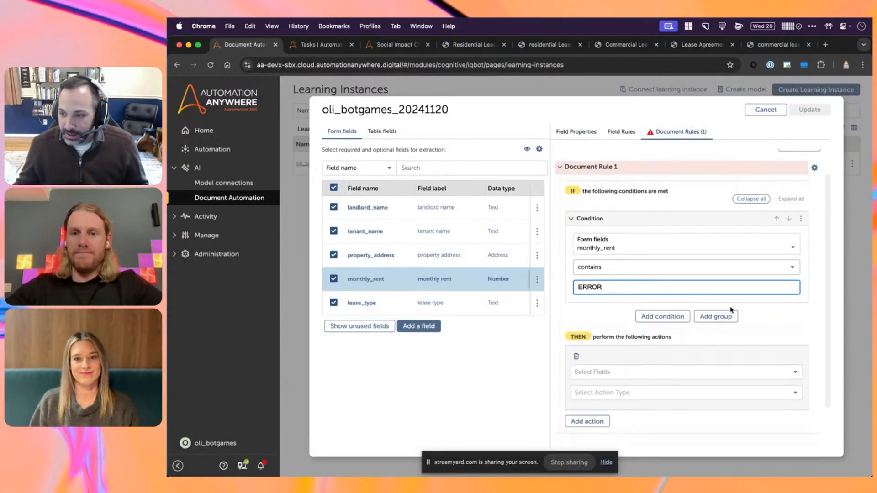